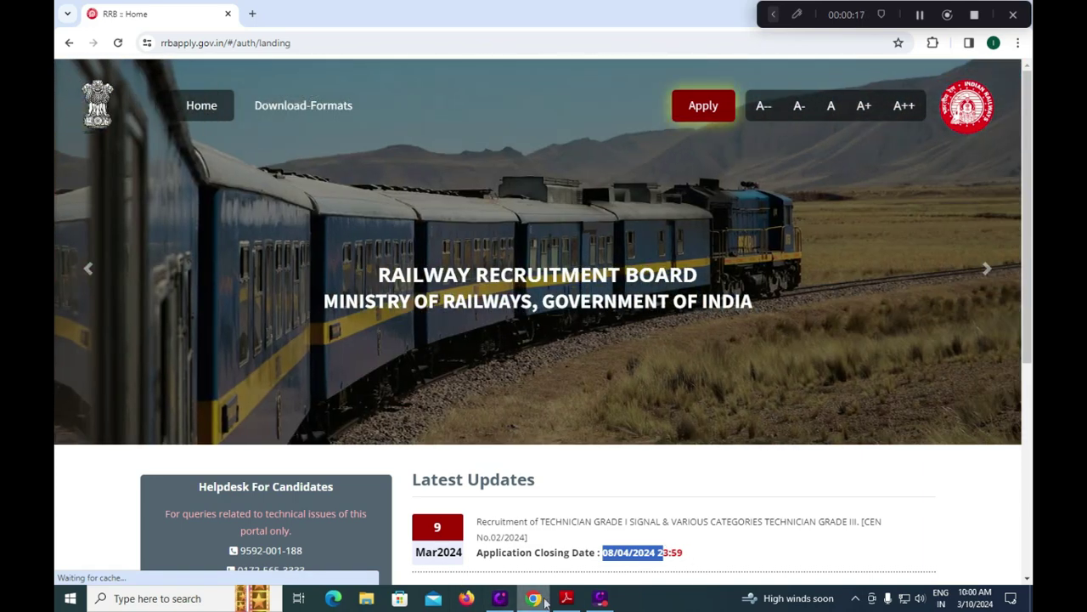
Bring the RRB Technician Notification 2024 PDF to the front in Adobe Reader.
{"action": "left_click", "coordinate": [567, 598]}
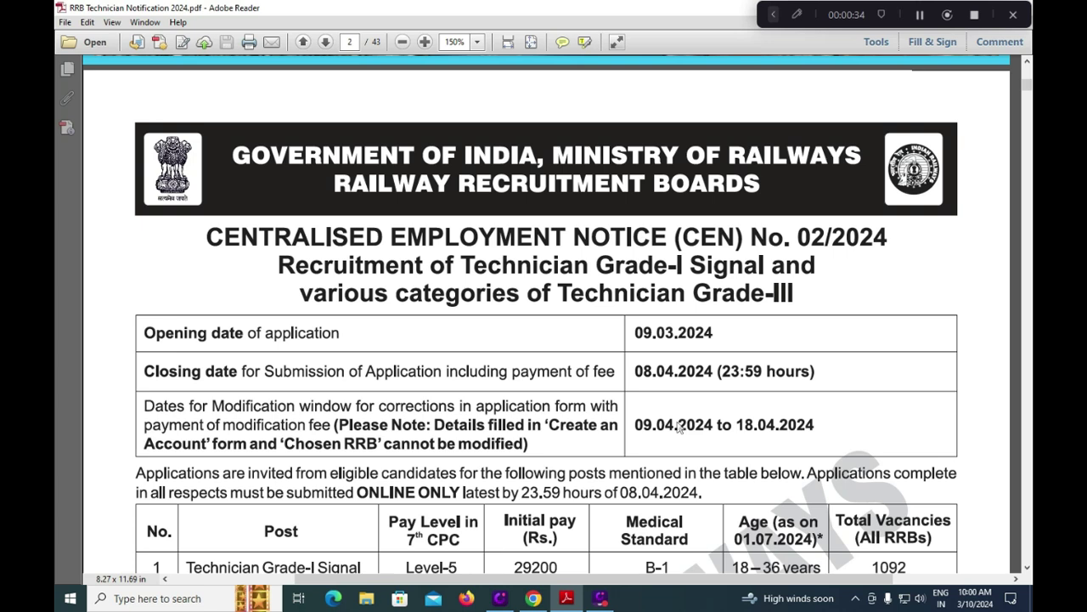
Tick the Grade-I Signal and Grade III posts and their 1092 and 8052 vacancies.
{"action": "scroll", "coordinate": [679, 427], "scroll_direction": "down", "scroll_amount": 2}
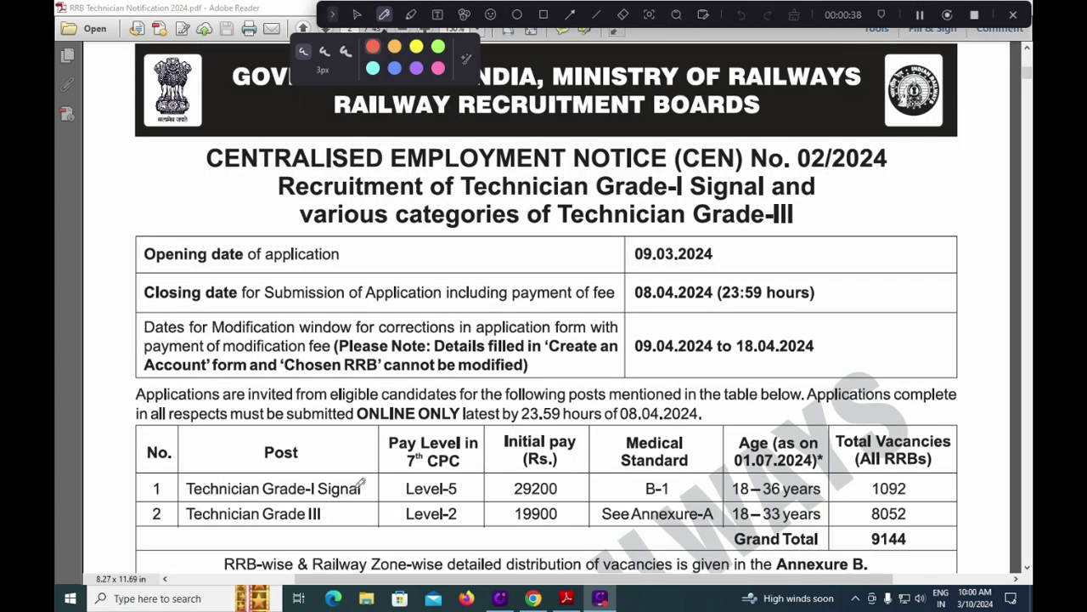
{"action": "left_click_drag", "start_coordinate": [360, 494], "coordinate": [422, 450]}
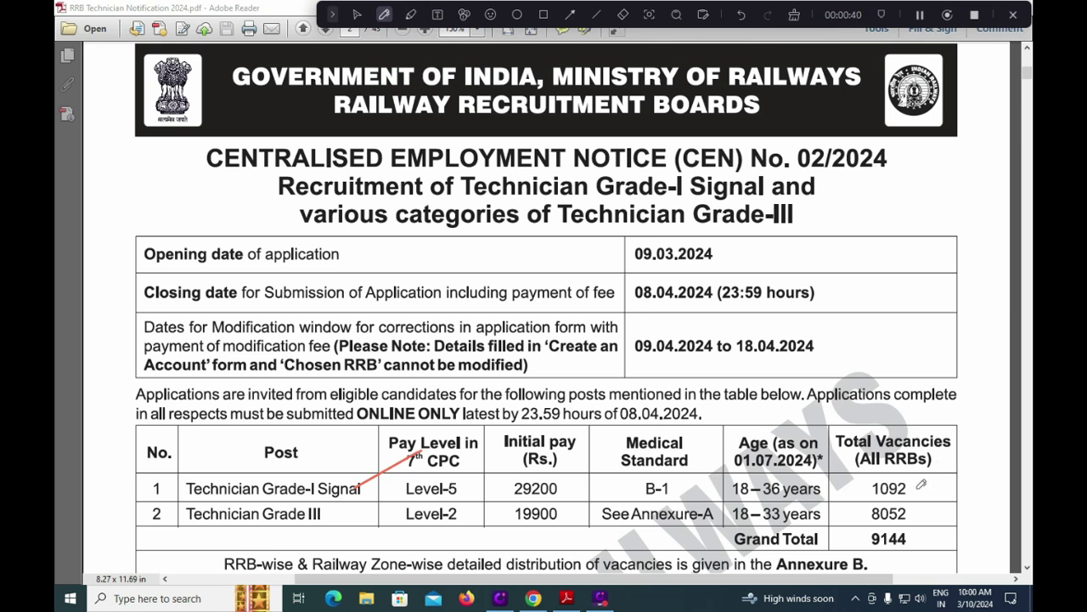
{"action": "left_click_drag", "start_coordinate": [914, 490], "coordinate": [946, 469]}
{"action": "left_click_drag", "start_coordinate": [345, 523], "coordinate": [372, 511]}
{"action": "left_click_drag", "start_coordinate": [908, 520], "coordinate": [935, 503]}
Mark the 29200 and 19900 initial pay, the 01.07.2024 reference date, and 18–36 and 18–33 age limits.
{"action": "left_click_drag", "start_coordinate": [564, 498], "coordinate": [592, 480]}
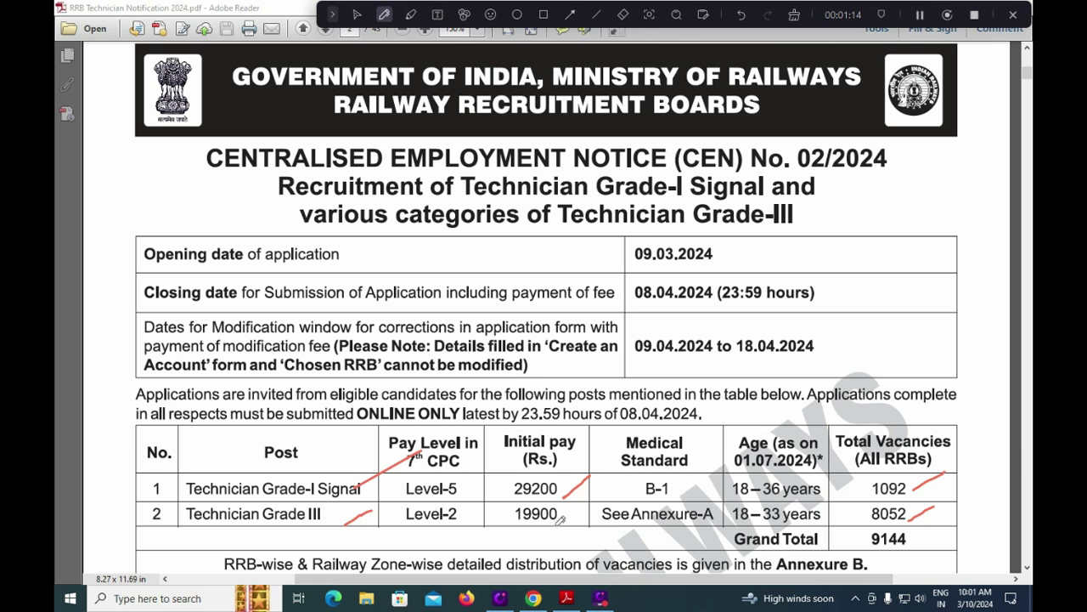
{"action": "left_click_drag", "start_coordinate": [555, 527], "coordinate": [578, 510]}
{"action": "left_click_drag", "start_coordinate": [734, 470], "coordinate": [822, 467]}
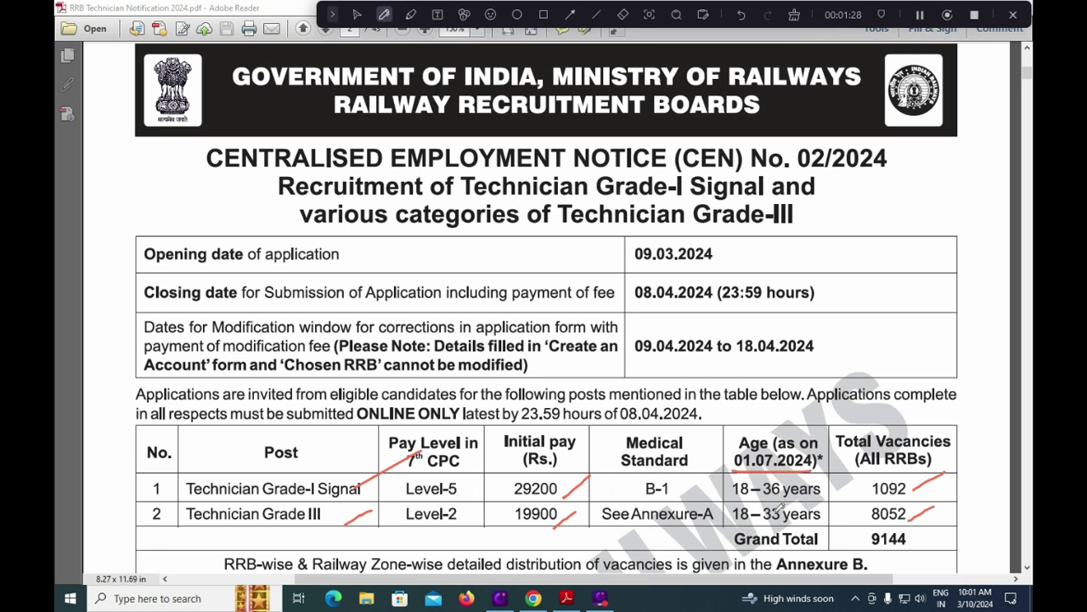
{"action": "left_click_drag", "start_coordinate": [830, 492], "coordinate": [852, 473]}
{"action": "left_click_drag", "start_coordinate": [826, 527], "coordinate": [843, 510]}
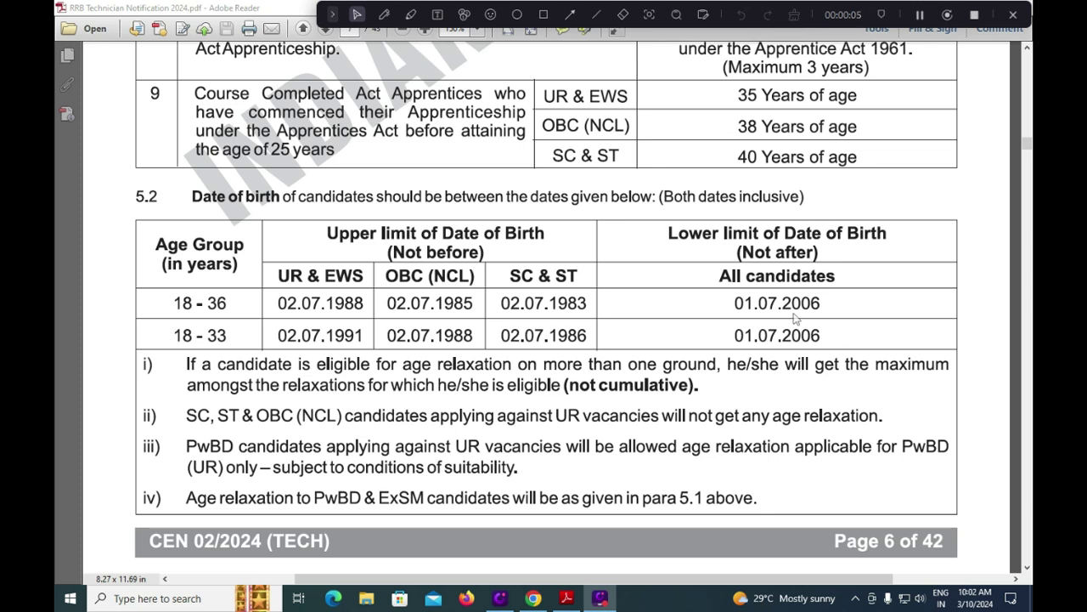
With the red pen, mark the 01.07.2006 lower limit and the UR & EWS, OBC and SC & ST dates.
{"action": "left_click", "coordinate": [384, 15]}
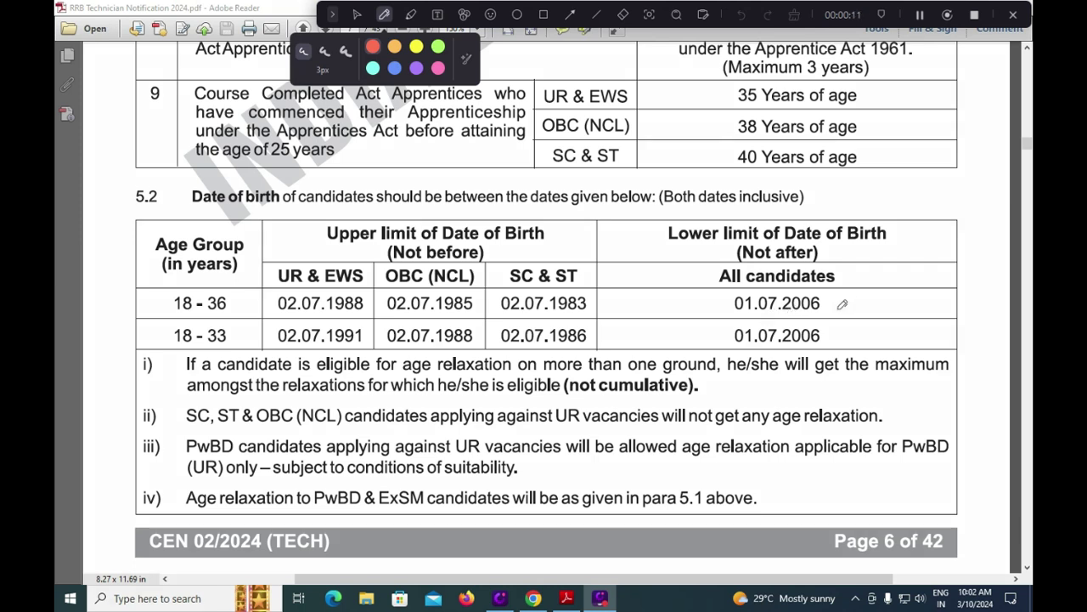
{"action": "left_click_drag", "start_coordinate": [829, 307], "coordinate": [864, 278]}
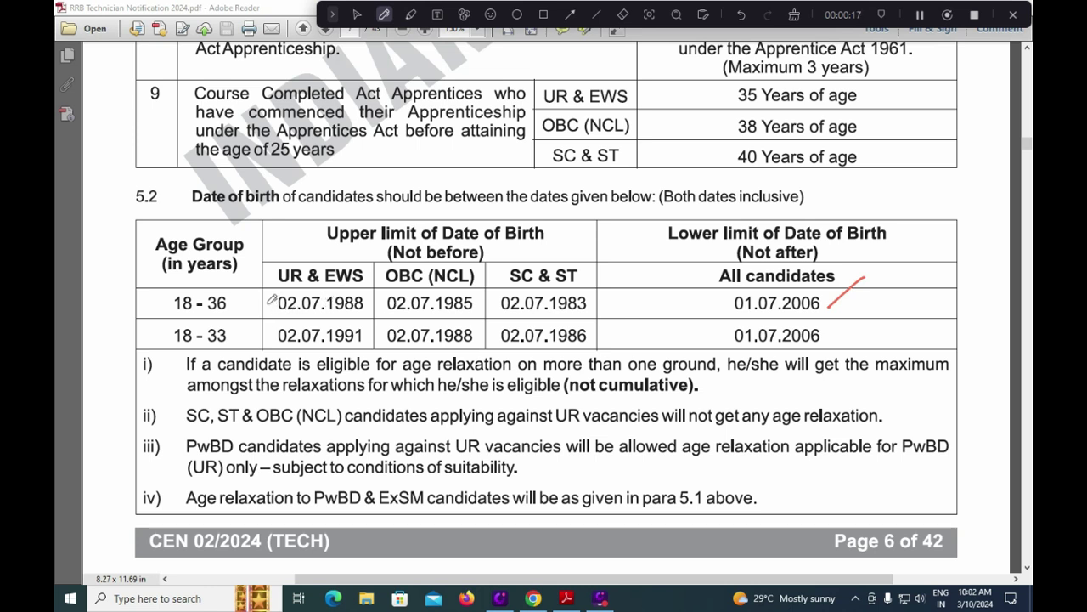
{"action": "left_click_drag", "start_coordinate": [267, 304], "coordinate": [347, 278]}
{"action": "left_click_drag", "start_coordinate": [796, 286], "coordinate": [857, 246]}
{"action": "left_click_drag", "start_coordinate": [455, 292], "coordinate": [507, 256]}
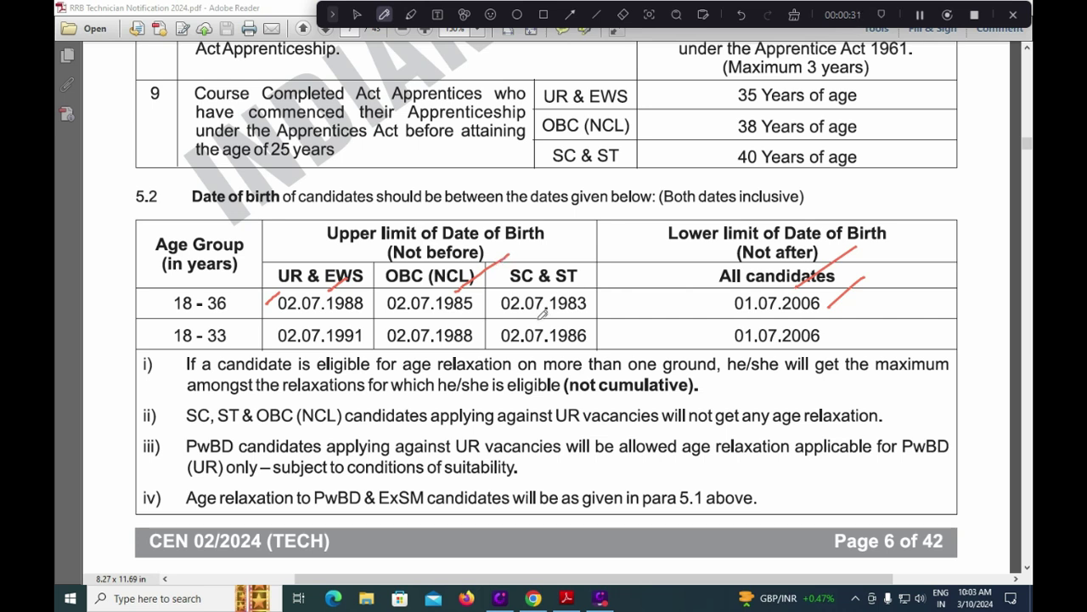
{"action": "left_click_drag", "start_coordinate": [589, 288], "coordinate": [615, 269]}
{"action": "left_click_drag", "start_coordinate": [432, 360], "coordinate": [456, 350]}
{"action": "left_click_drag", "start_coordinate": [569, 350], "coordinate": [598, 347]}
Tick the 18–36 and 18–33 age groups and each category's upper date-of-birth limit.
{"action": "left_click_drag", "start_coordinate": [231, 303], "coordinate": [256, 289]}
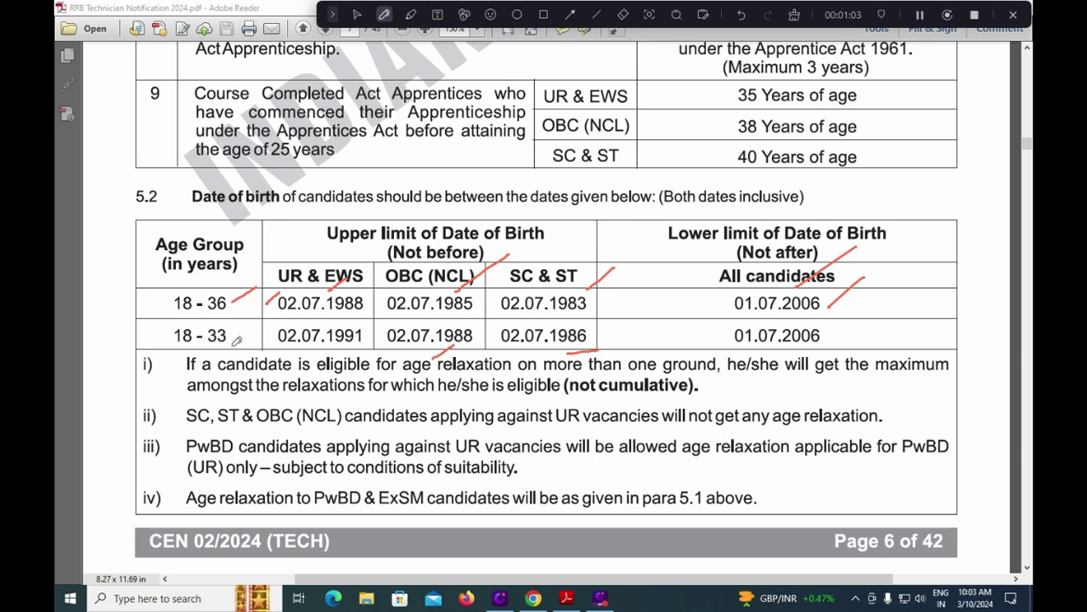
{"action": "mouse_move", "coordinate": [234, 346]}
{"action": "left_mouse_down"}
{"action": "mouse_move", "coordinate": [265, 324]}
{"action": "mouse_move", "coordinate": [267, 287]}
{"action": "left_mouse_up"}
{"action": "left_click_drag", "start_coordinate": [233, 346], "coordinate": [265, 328]}
{"action": "left_click_drag", "start_coordinate": [695, 304], "coordinate": [730, 280]}
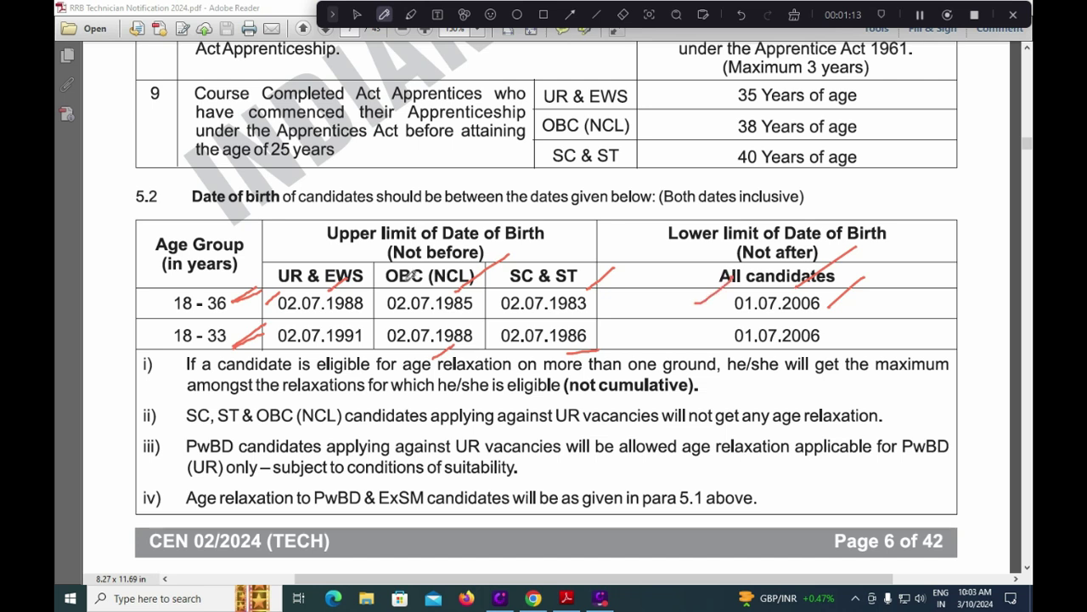
{"action": "left_click_drag", "start_coordinate": [325, 253], "coordinate": [325, 263]}
{"action": "left_click_drag", "start_coordinate": [420, 227], "coordinate": [421, 248]}
{"action": "left_click_drag", "start_coordinate": [559, 239], "coordinate": [559, 247]}
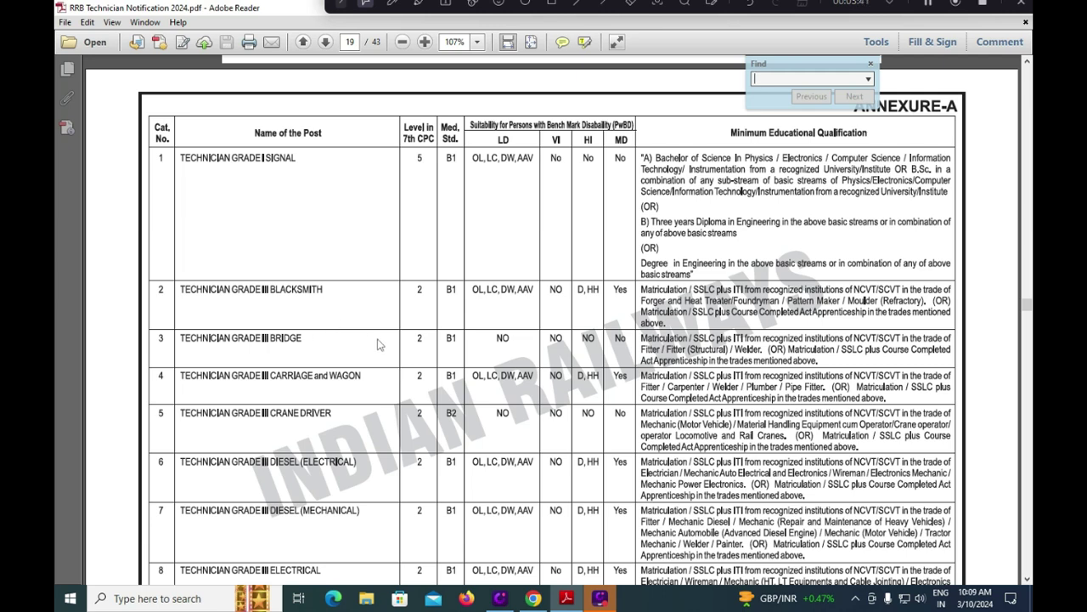
Scroll through Annexure-A to page 20, showing qualifications for Grade III posts 10 to 18.
{"action": "scroll", "coordinate": [380, 343], "scroll_direction": "down", "scroll_amount": 2}
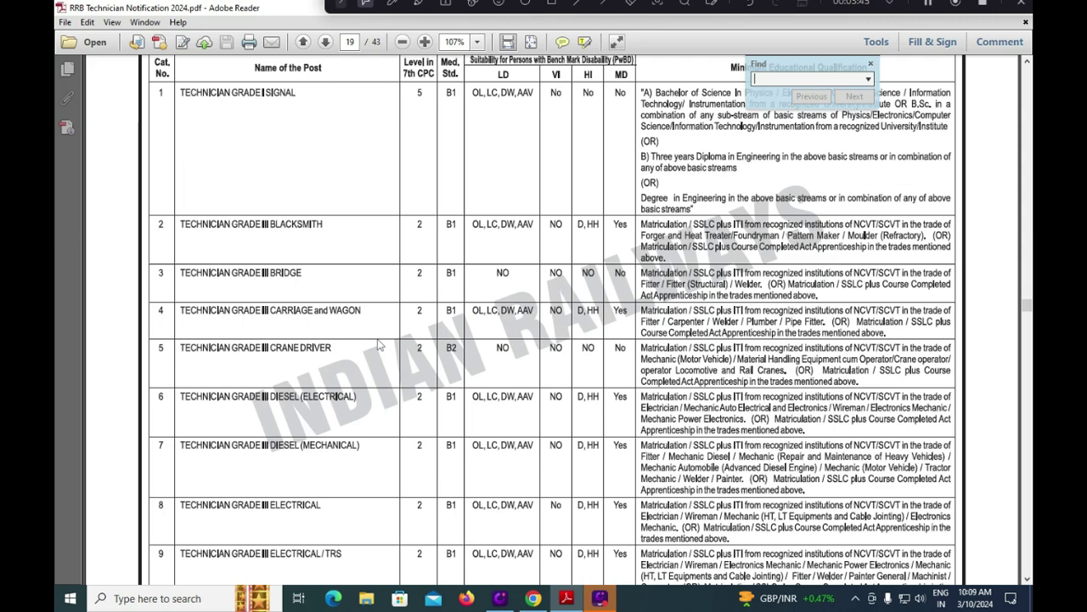
{"action": "scroll", "coordinate": [380, 343], "scroll_direction": "down", "scroll_amount": 15}
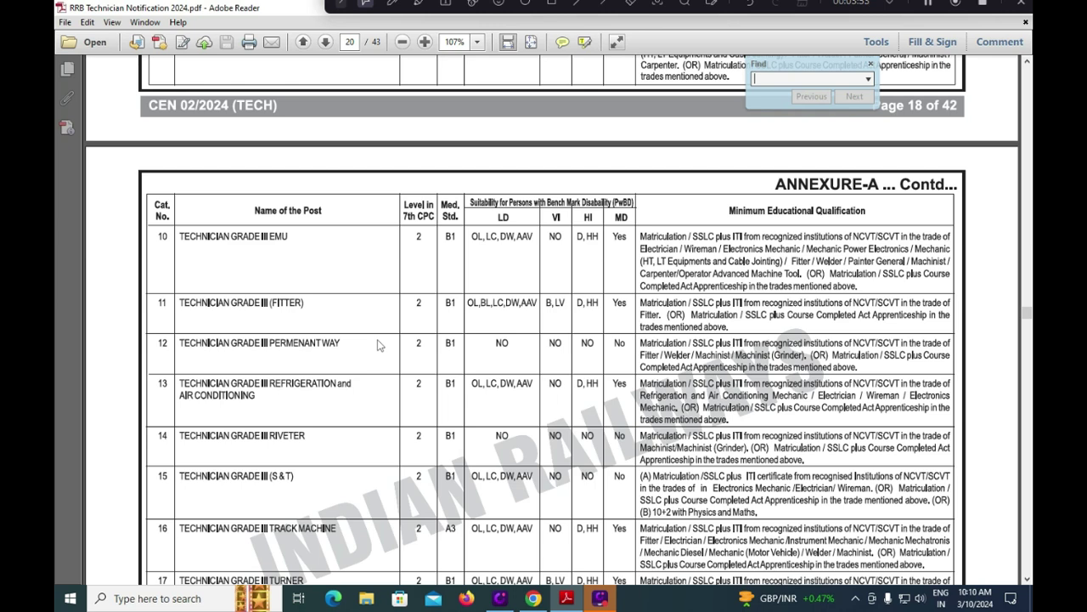
{"action": "scroll", "coordinate": [380, 344], "scroll_direction": "down", "scroll_amount": 2}
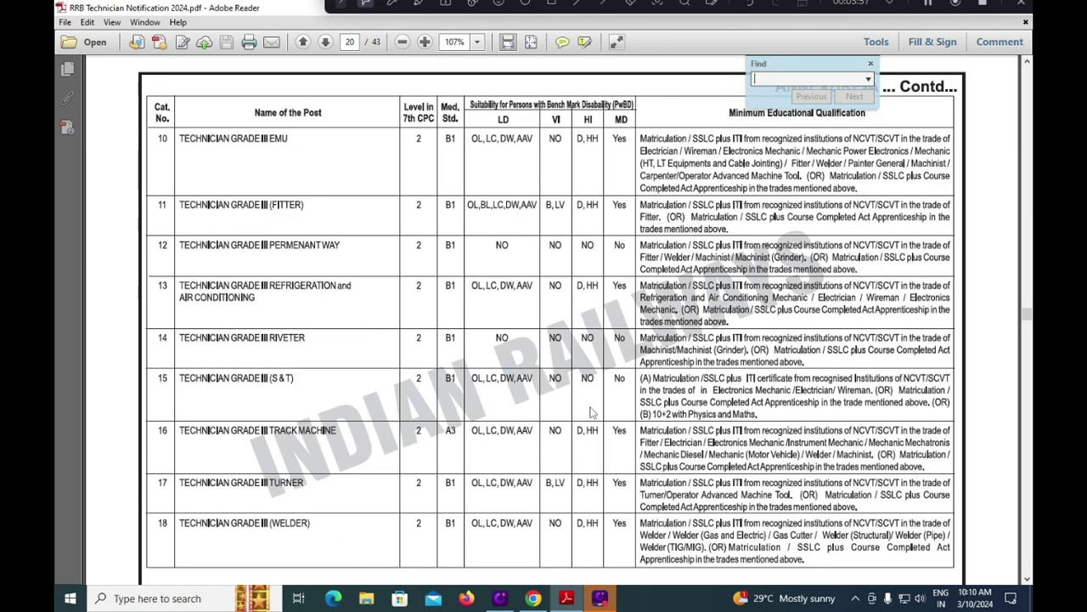
{"action": "scroll", "coordinate": [592, 412], "scroll_direction": "down", "scroll_amount": 8}
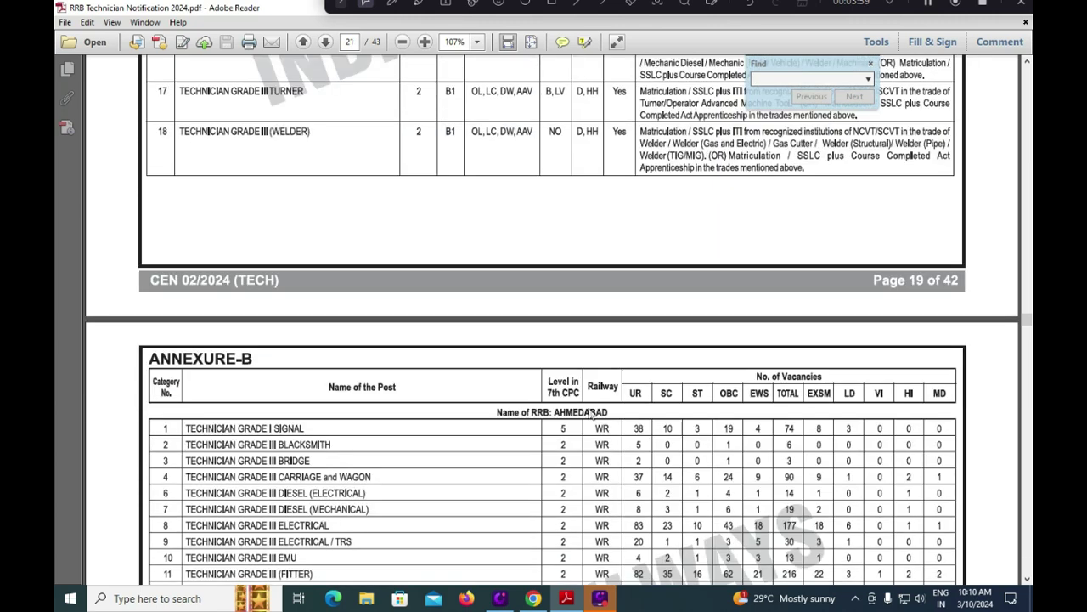
{"action": "scroll", "coordinate": [592, 412], "scroll_direction": "up", "scroll_amount": 7}
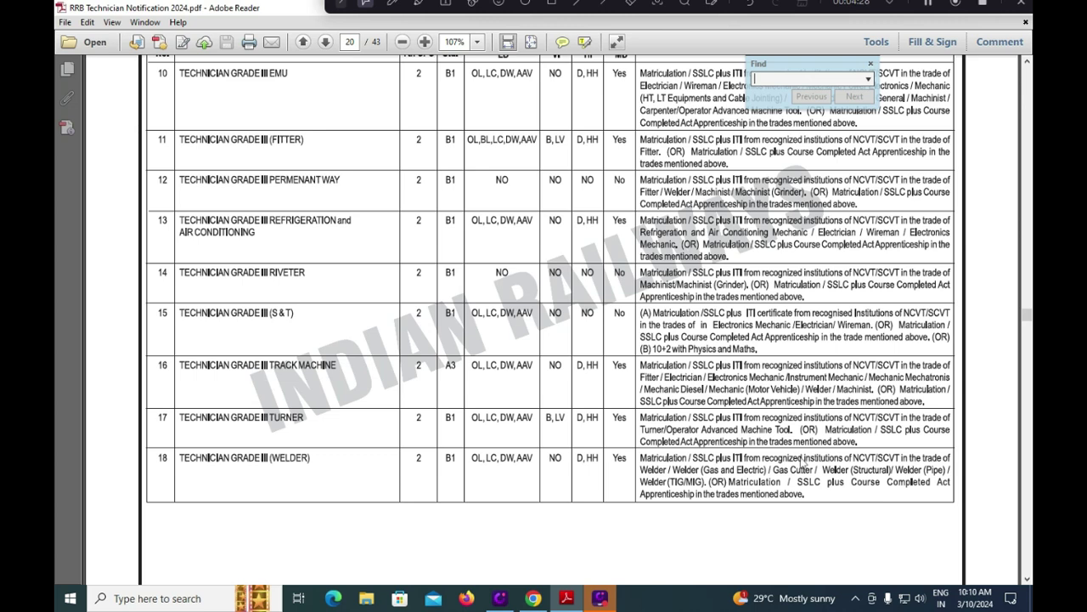
Return to the rrbapply.gov.in home page in Chrome and scroll down toward the Helpdesk panel.
{"action": "left_click", "coordinate": [534, 598]}
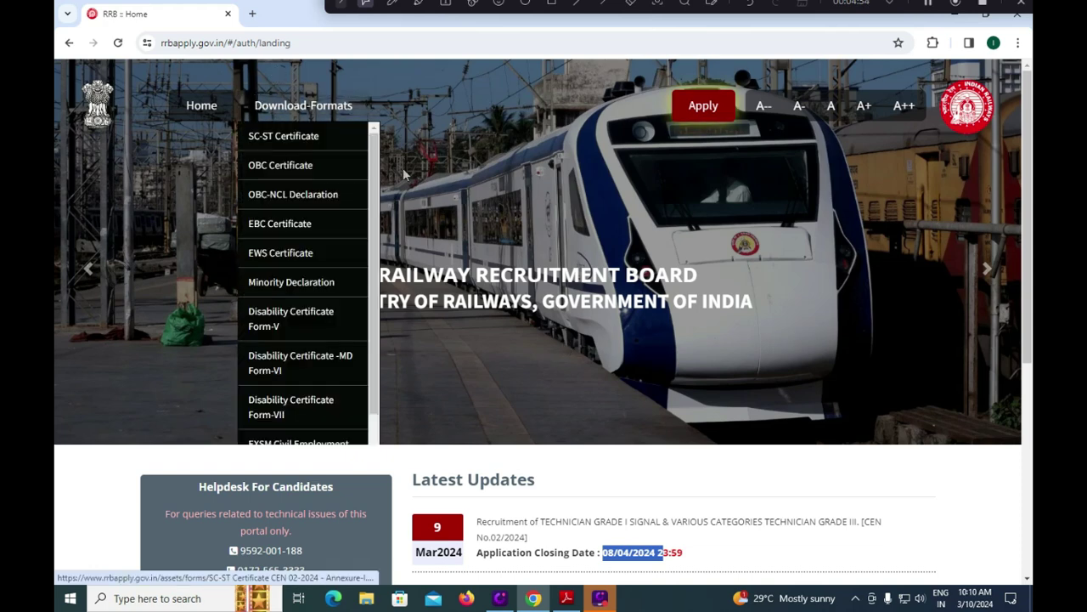
{"action": "scroll", "coordinate": [723, 420], "scroll_direction": "down", "scroll_amount": 2}
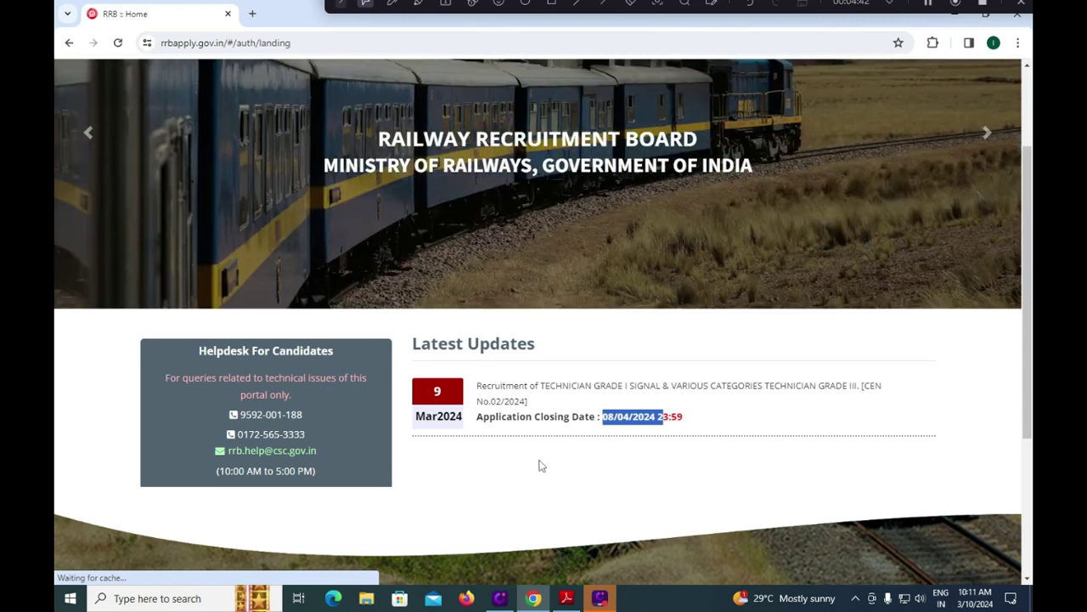
Open the Apply menu to show the create-account and login options.
{"action": "left_click", "coordinate": [540, 465]}
{"action": "scroll", "coordinate": [540, 465], "scroll_direction": "up", "scroll_amount": 2}
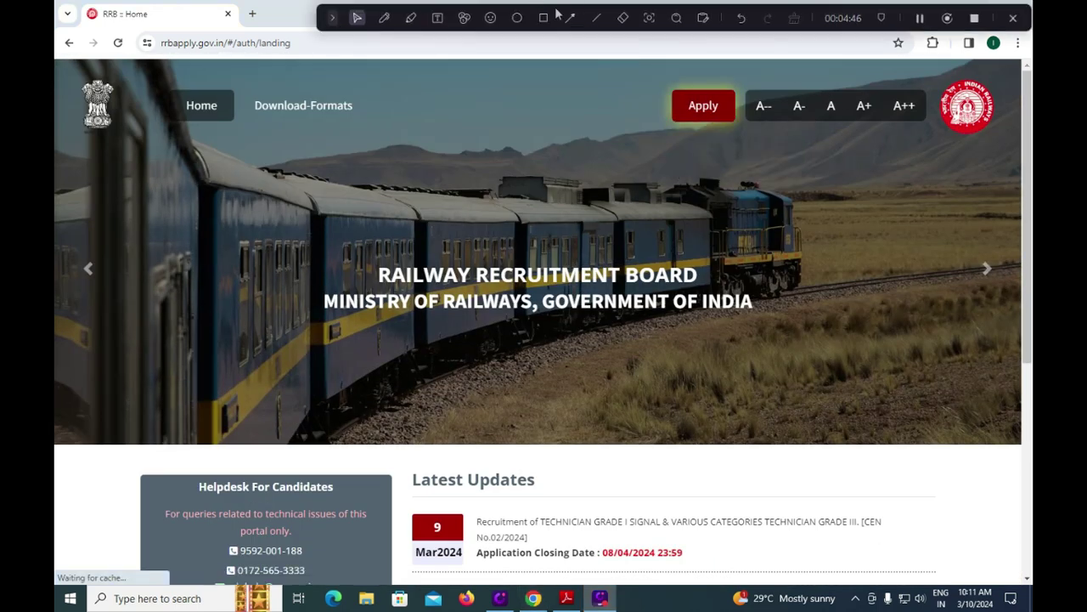
{"action": "left_click", "coordinate": [543, 18]}
{"action": "mouse_move", "coordinate": [652, 72]}
{"action": "left_mouse_down"}
{"action": "mouse_move", "coordinate": [712, 146]}
{"action": "mouse_move", "coordinate": [740, 148]}
{"action": "mouse_move", "coordinate": [743, 134]}
{"action": "left_mouse_up"}
{"action": "left_click", "coordinate": [703, 107]}
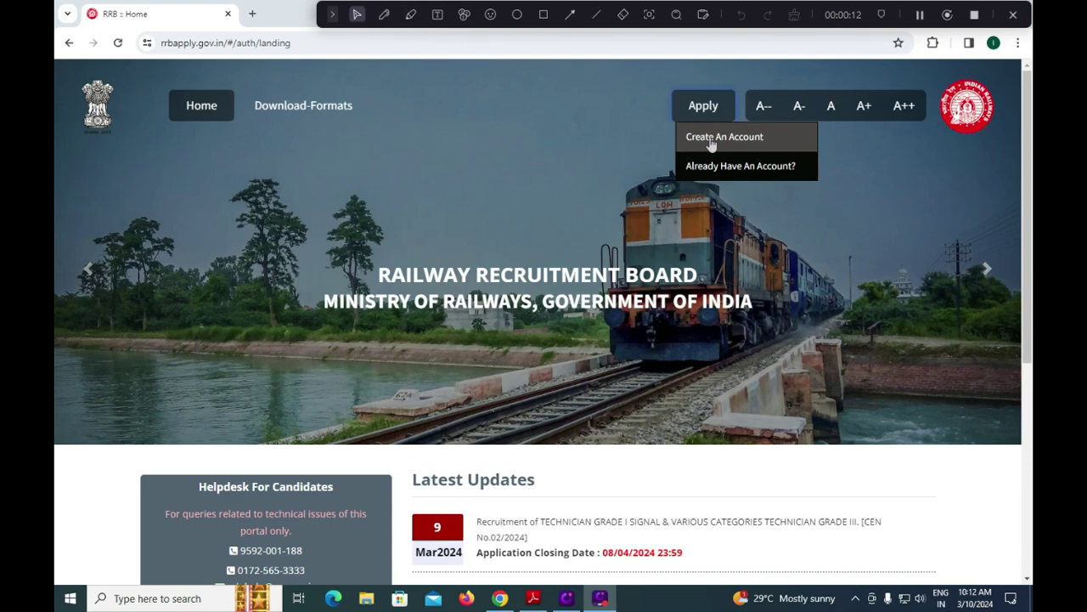
Choose Create An Account, set nationality to India, and begin entering the candidate's full name.
{"action": "left_click", "coordinate": [711, 141]}
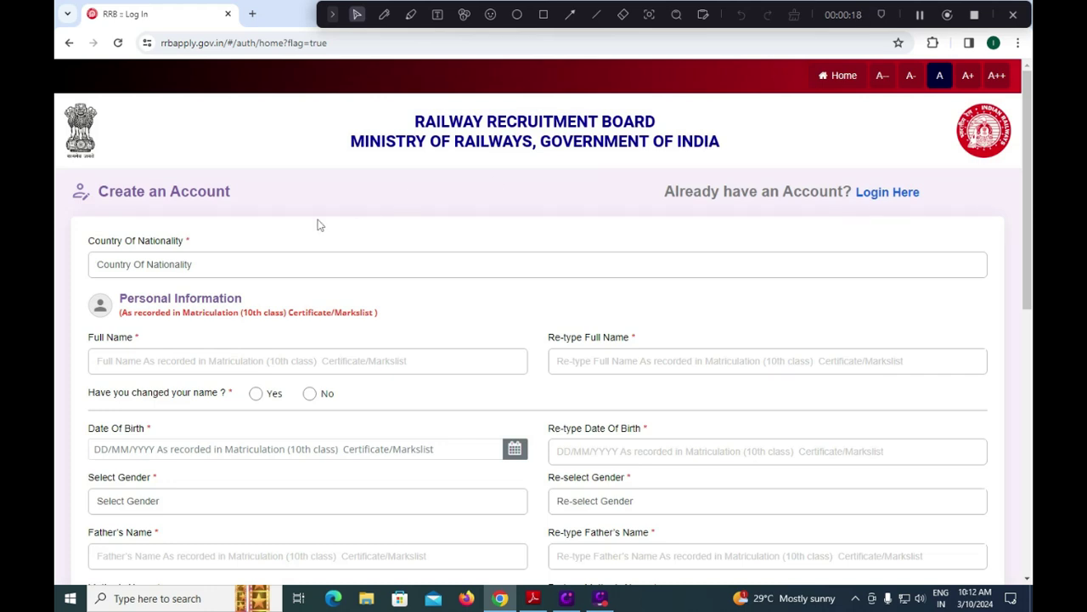
{"action": "left_click", "coordinate": [214, 269]}
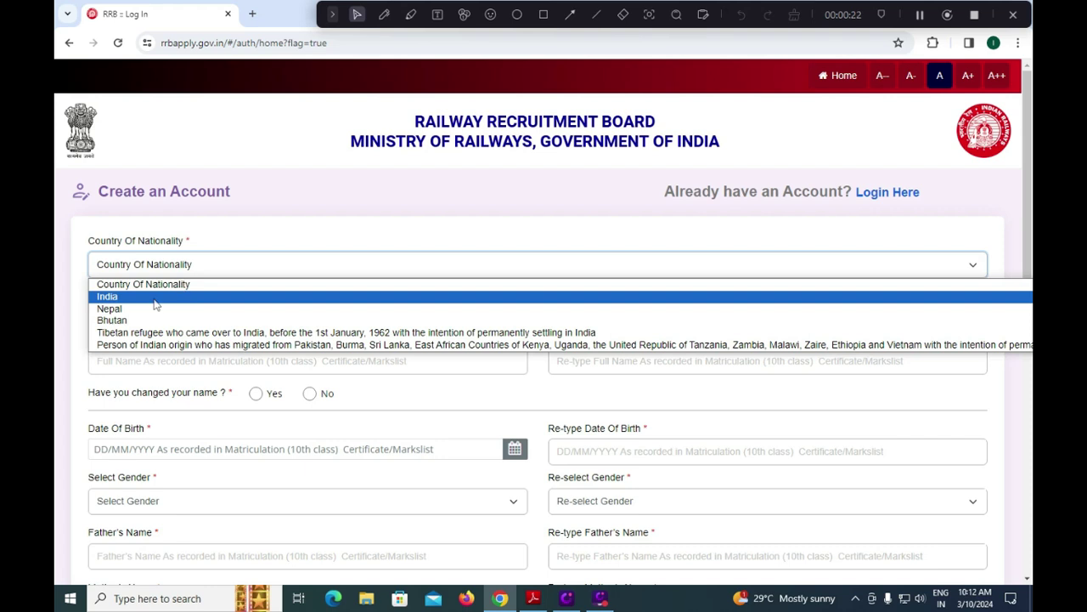
{"action": "left_click", "coordinate": [156, 297]}
{"action": "scroll", "coordinate": [245, 341], "scroll_direction": "down", "scroll_amount": 1}
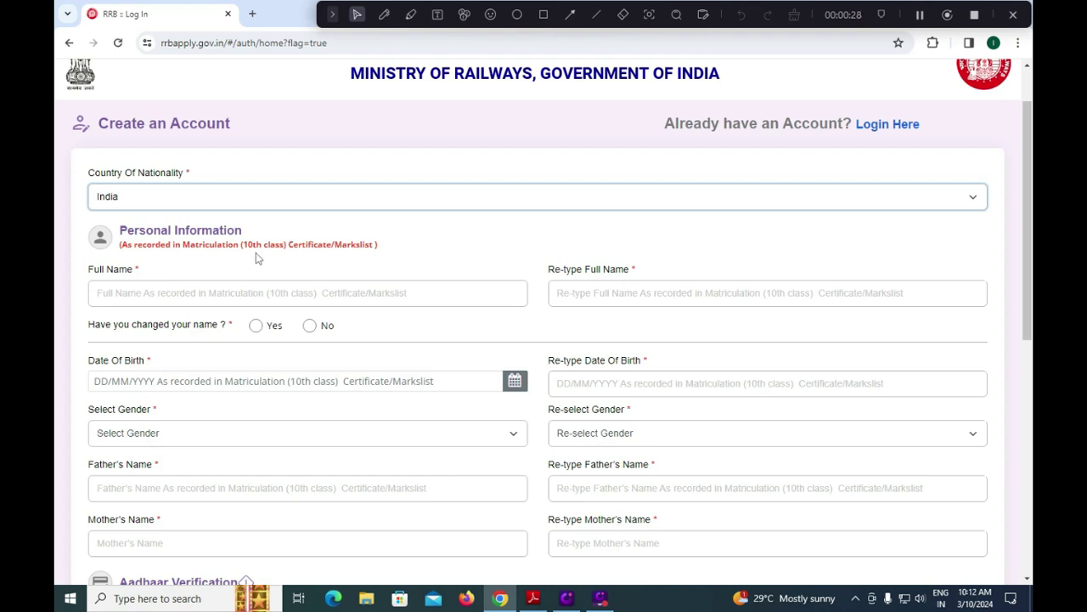
{"action": "left_click", "coordinate": [207, 297]}
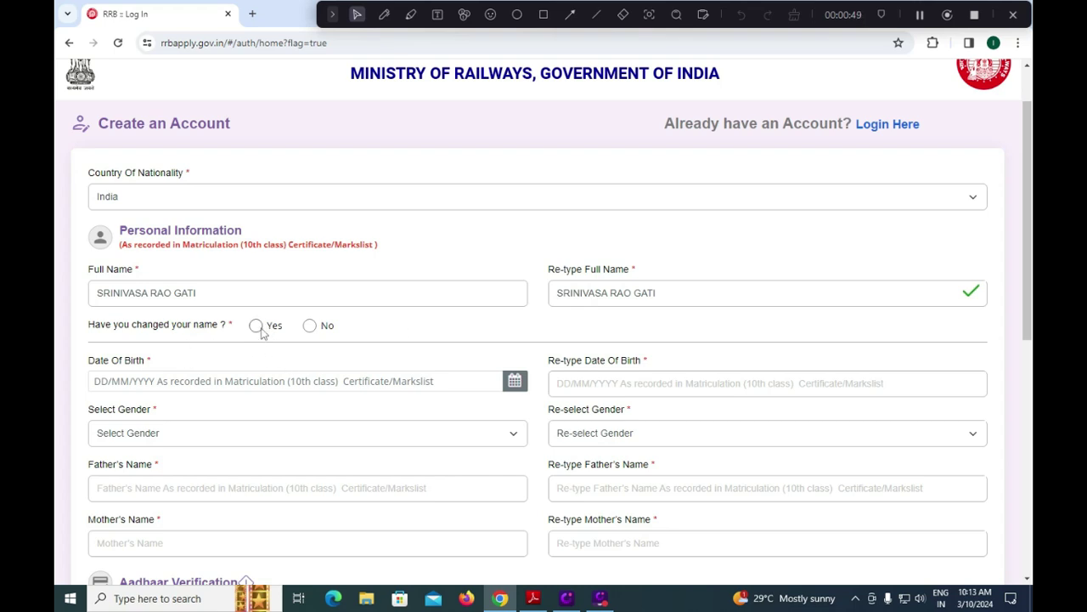
Answer No to name change and enter date of birth 01/01/2000 in both date fields.
{"action": "left_click", "coordinate": [307, 325]}
{"action": "left_click", "coordinate": [514, 382]}
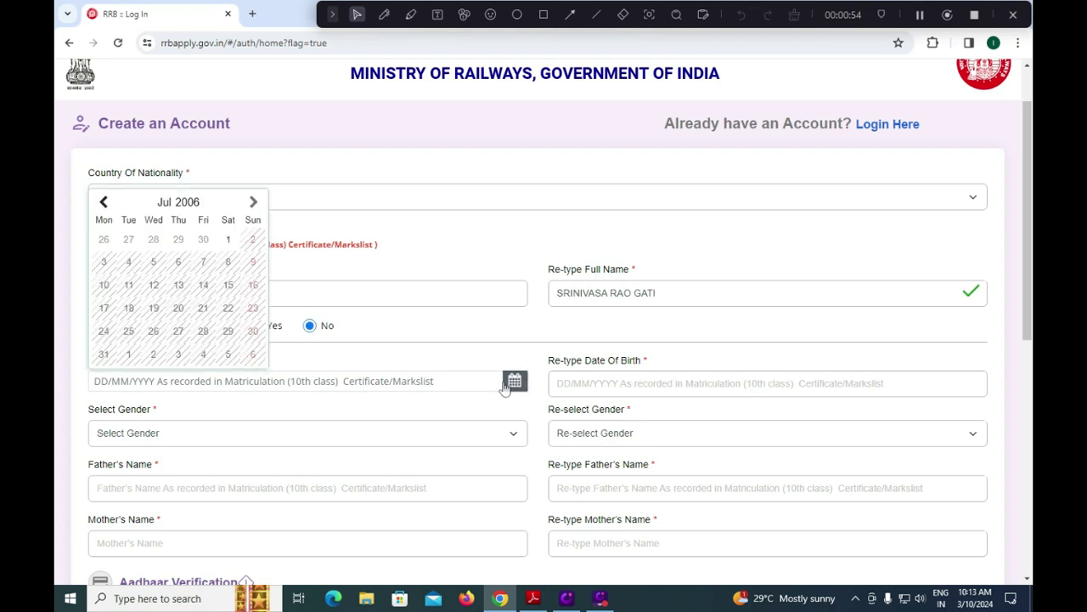
{"action": "left_click", "coordinate": [182, 203]}
{"action": "left_click", "coordinate": [146, 260]}
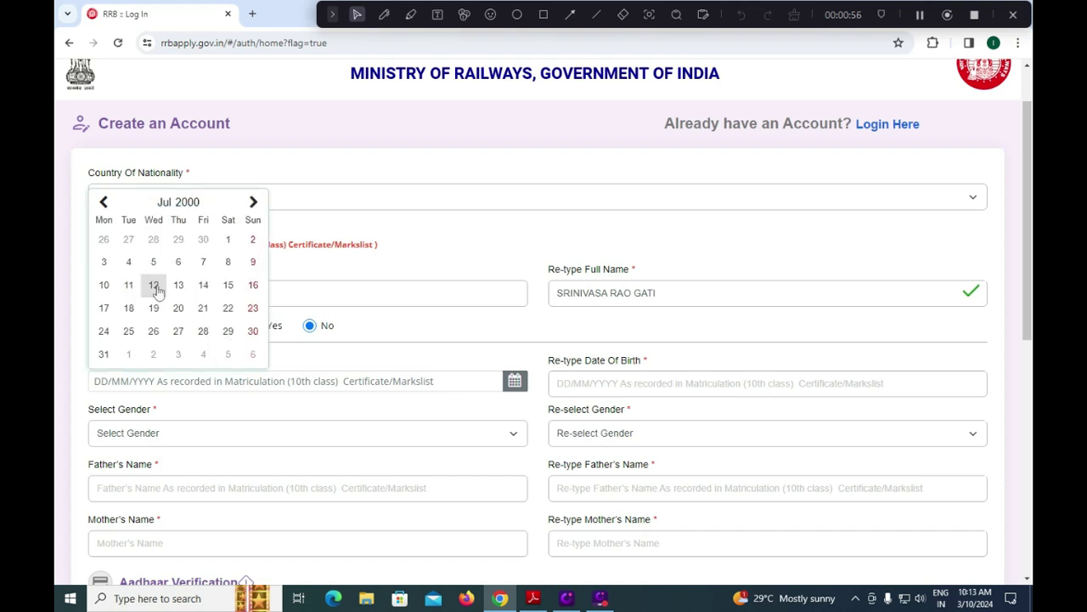
{"action": "left_click", "coordinate": [180, 202]}
{"action": "left_click", "coordinate": [120, 231]}
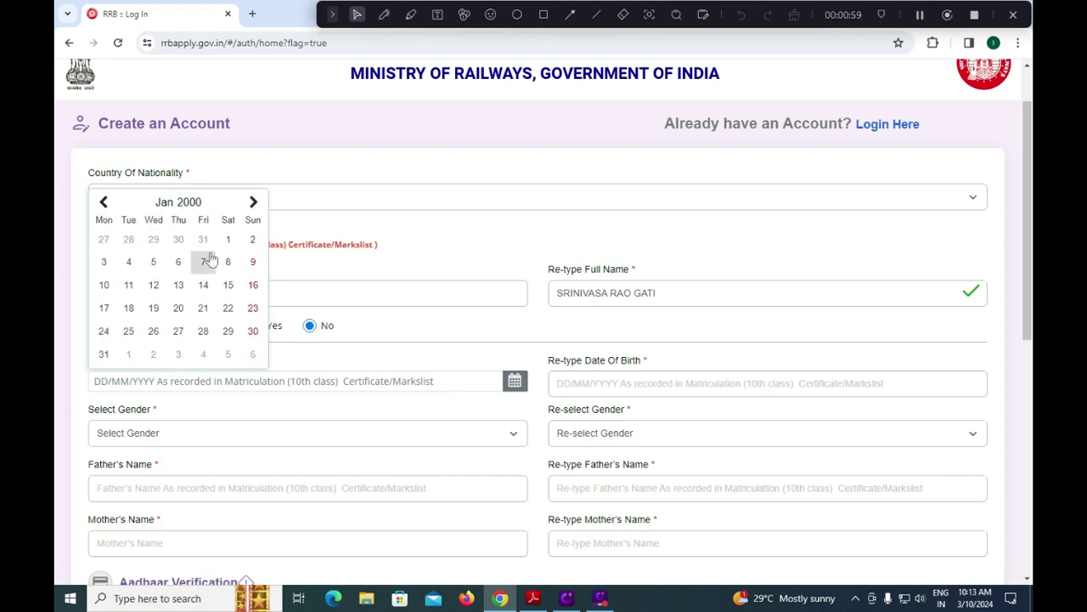
{"action": "left_click", "coordinate": [226, 240]}
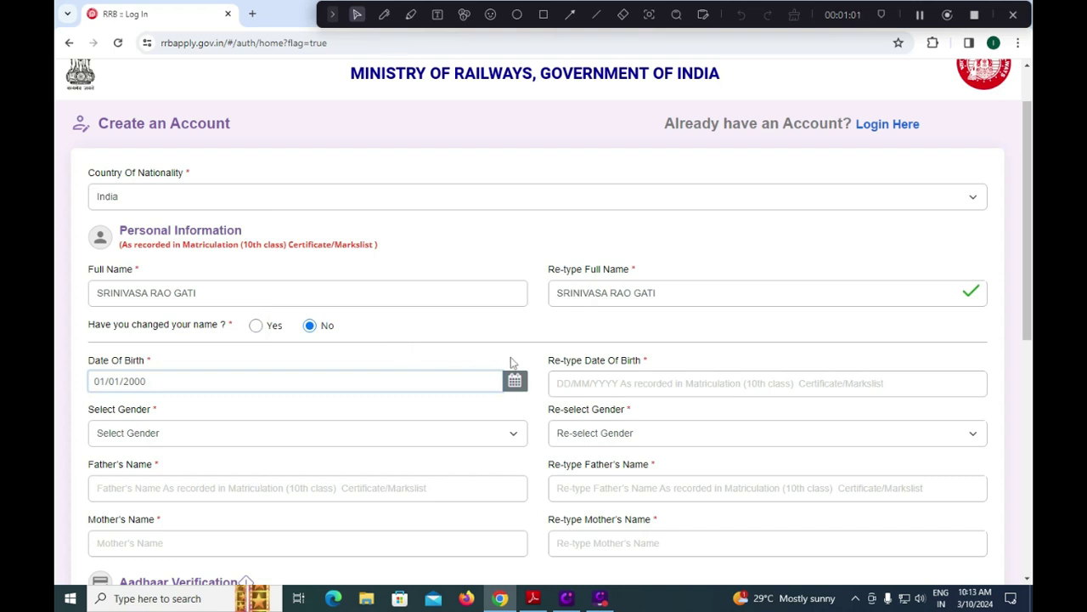
{"action": "left_click", "coordinate": [577, 385]}
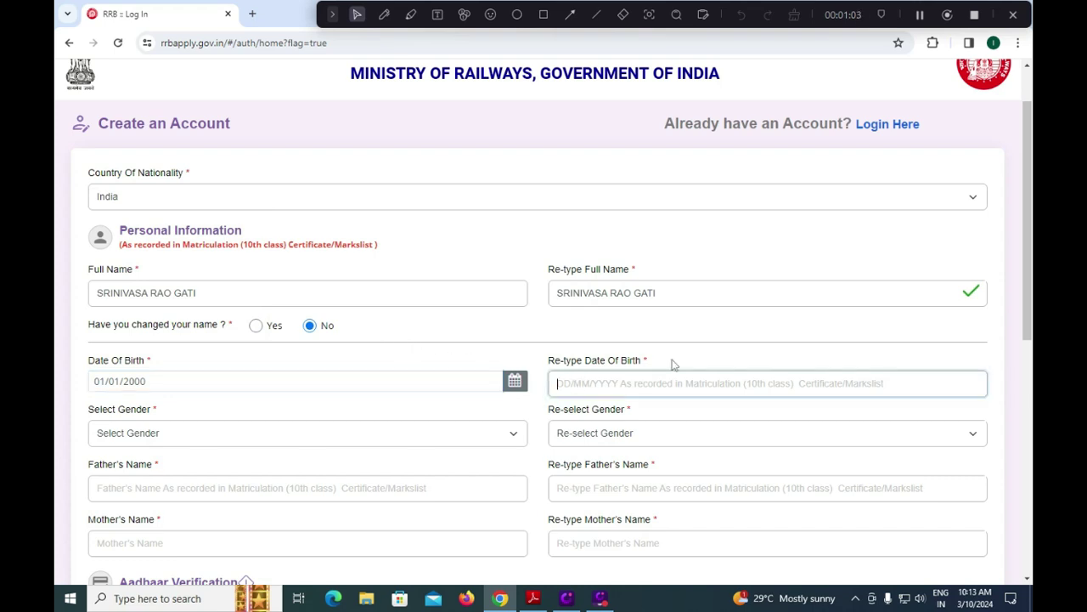
{"action": "type", "text": "01"}
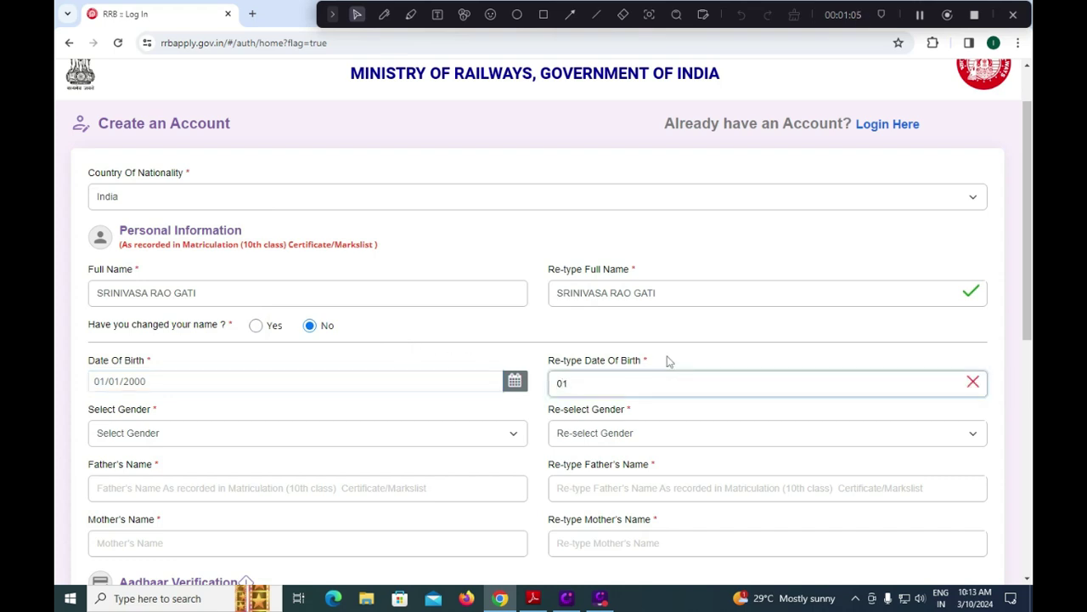
{"action": "type", "text": "/01/2000"}
Set gender to Male in both the gender and confirm-gender dropdowns.
{"action": "left_click", "coordinate": [181, 441]}
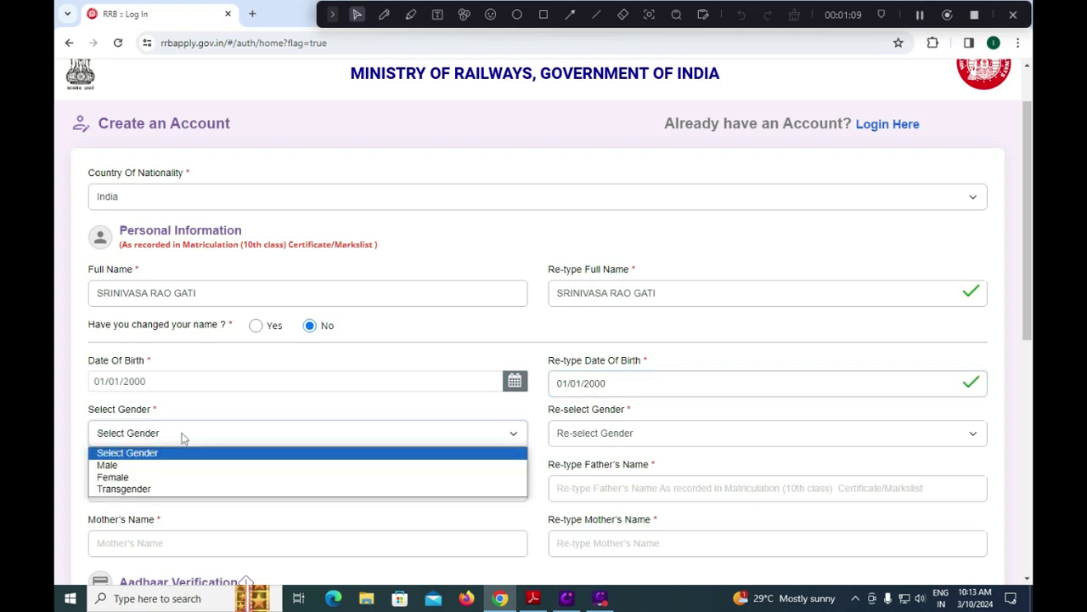
{"action": "left_click", "coordinate": [141, 462]}
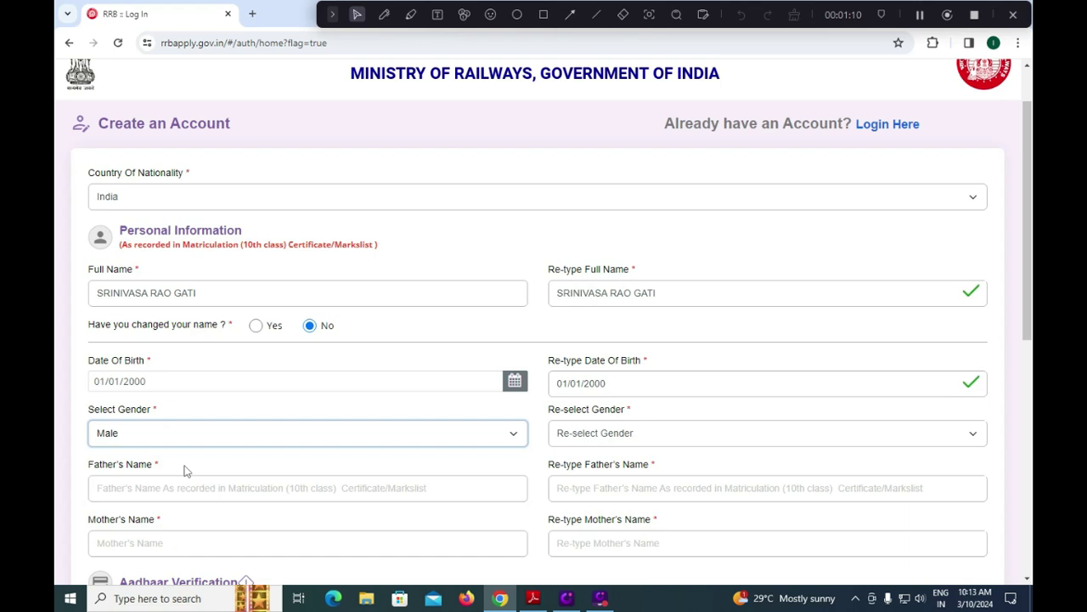
{"action": "left_click", "coordinate": [583, 443]}
{"action": "left_click", "coordinate": [569, 466]}
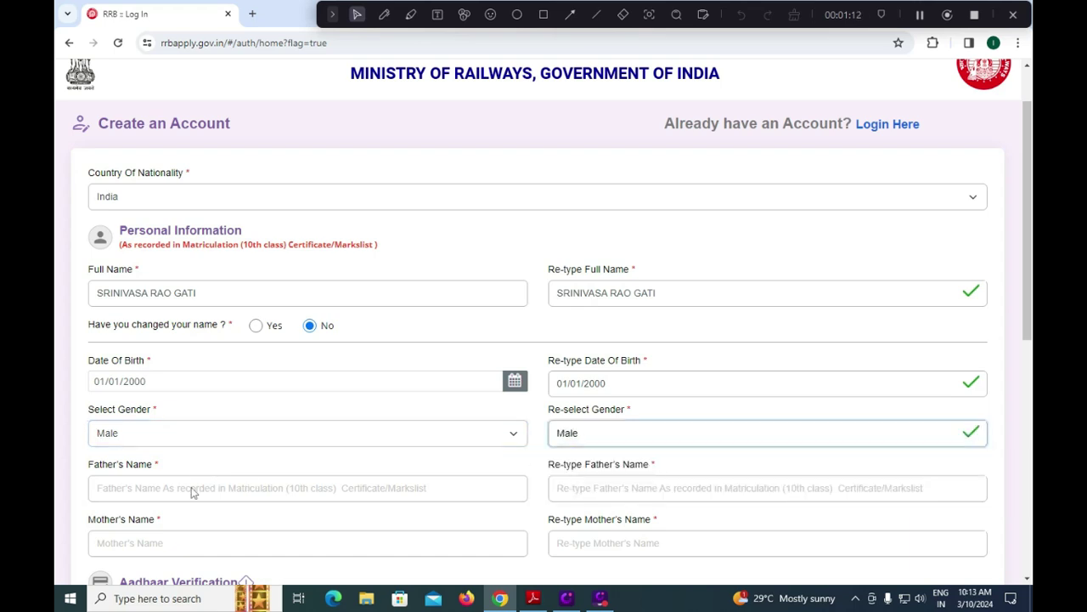
Enter and re-type the father's name and the mother's name.
{"action": "left_click", "coordinate": [150, 485]}
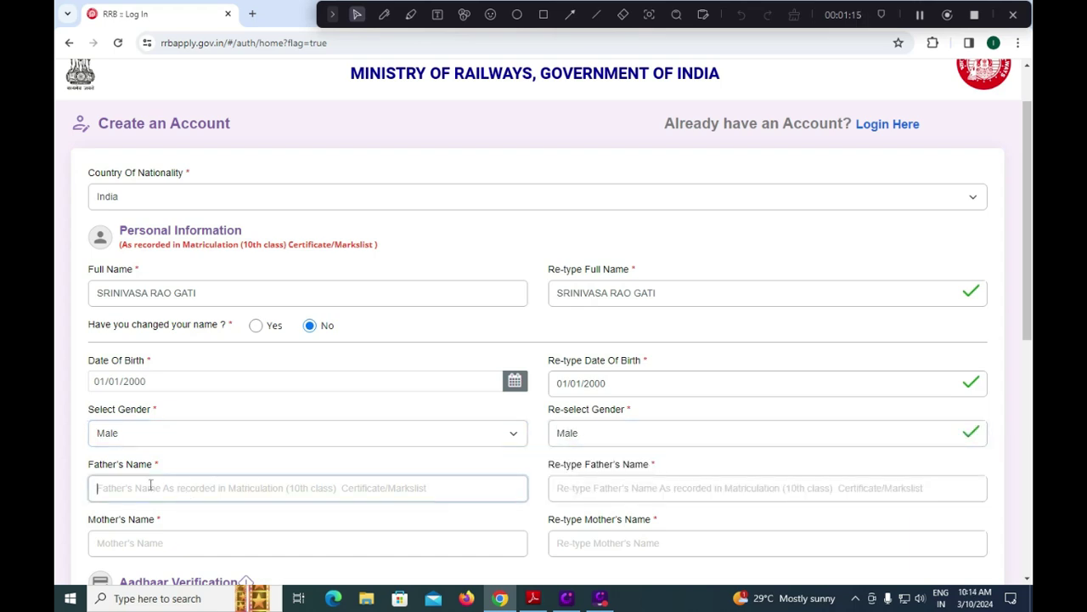
{"action": "type", "text": "Sr"}
{"action": "key", "text": "BackSpace"}
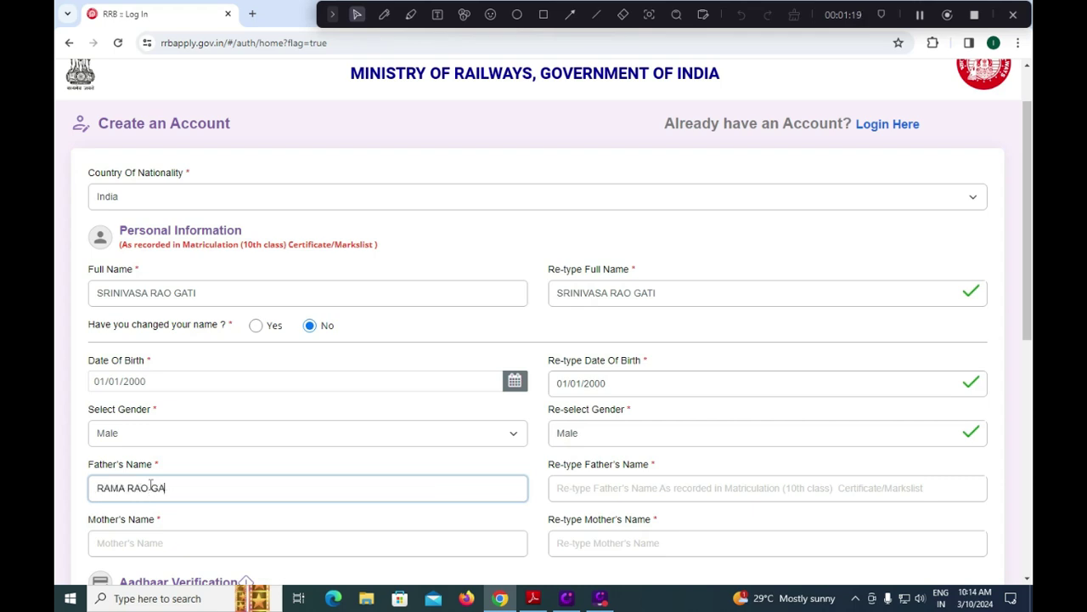
{"action": "key", "text": "Tab"}
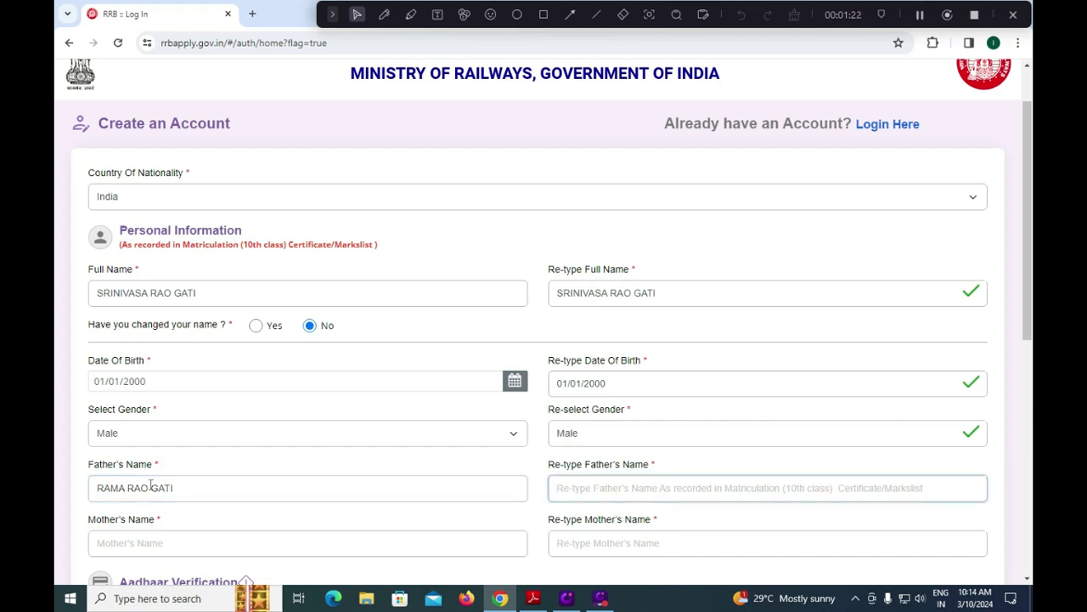
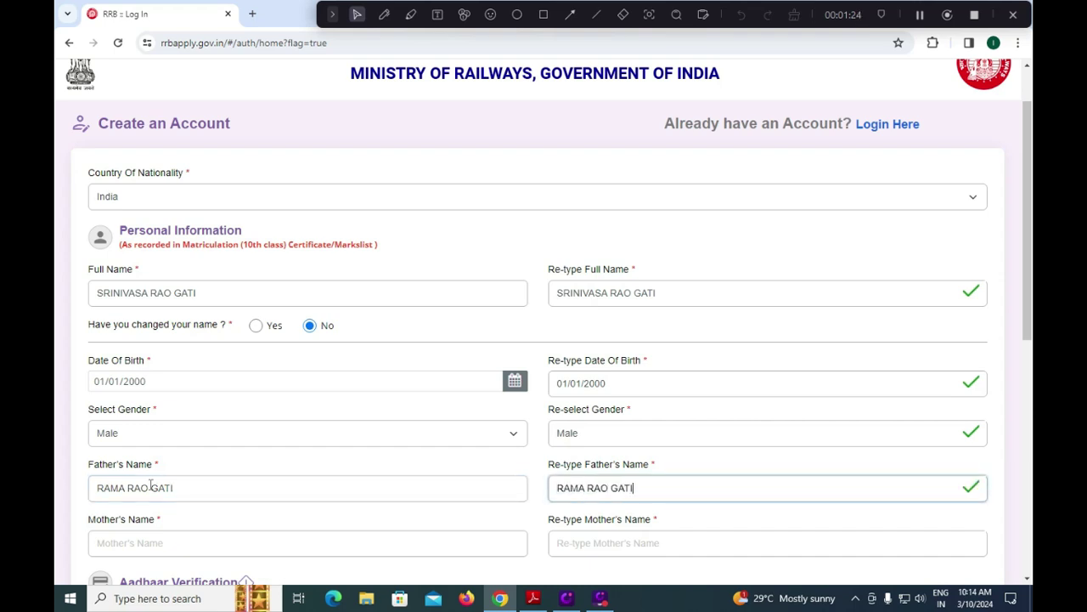
{"action": "key", "text": "Tab"}
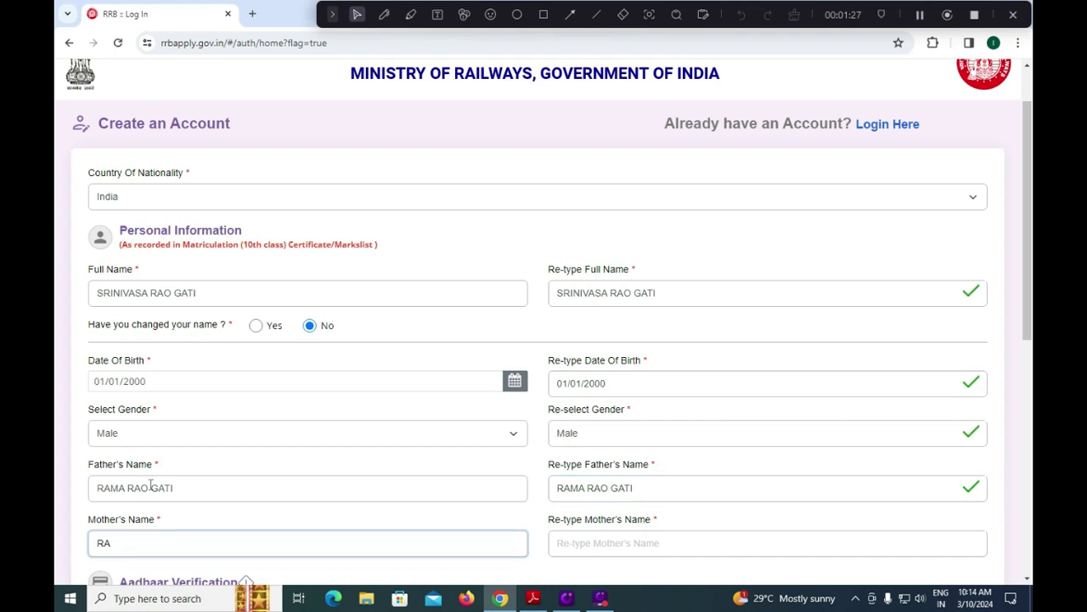
{"action": "key", "text": "Tab"}
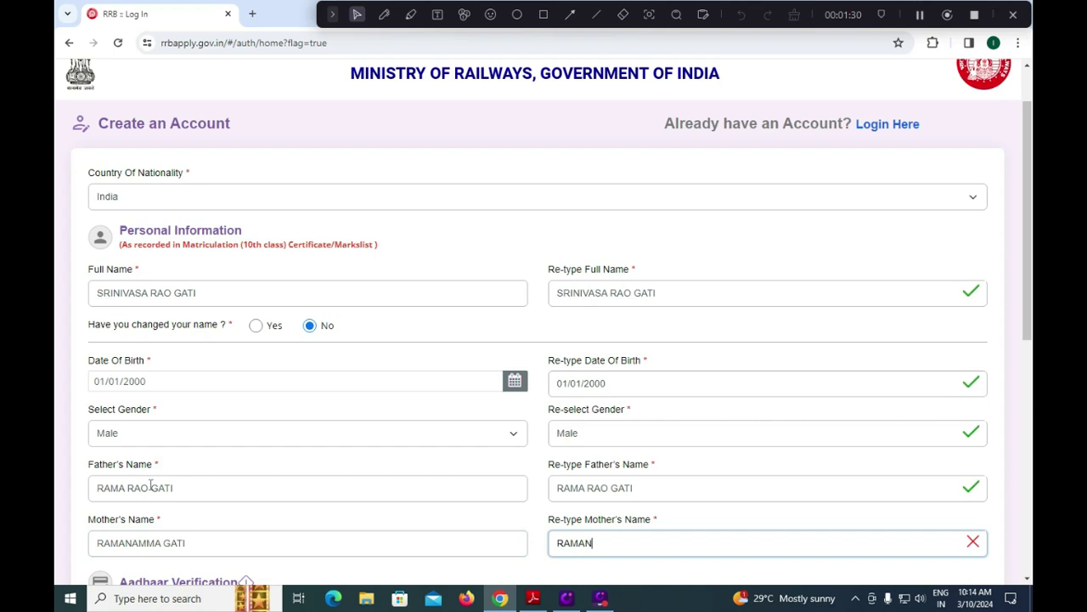
{"action": "scroll", "coordinate": [106, 485], "scroll_direction": "down", "scroll_amount": 2}
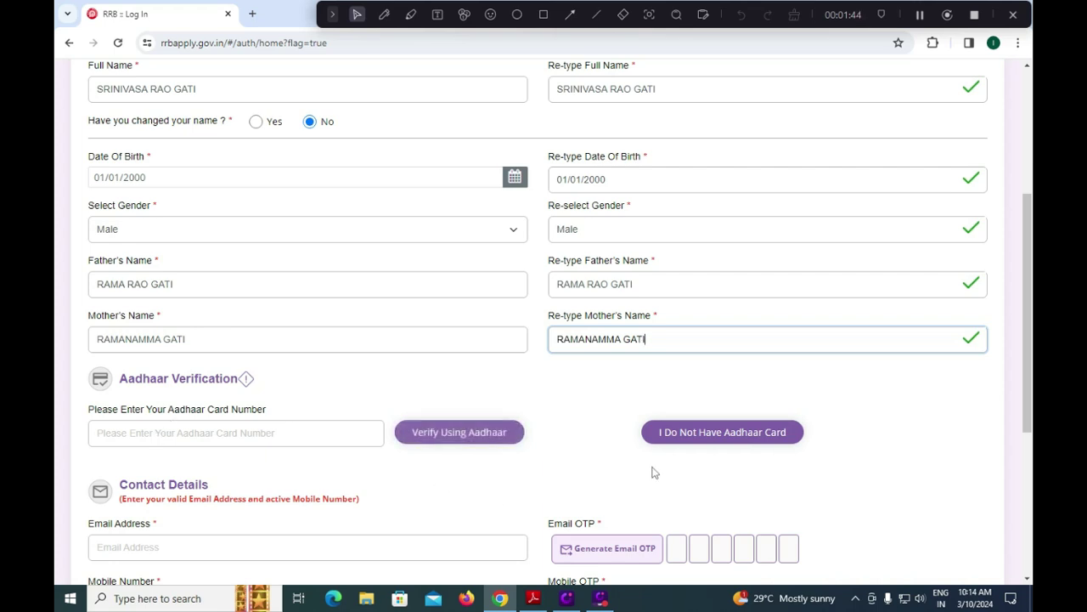
Choose 'I Do Not Have Aadhaar Card' and confirm it in the Information dialog.
{"action": "left_click", "coordinate": [718, 439]}
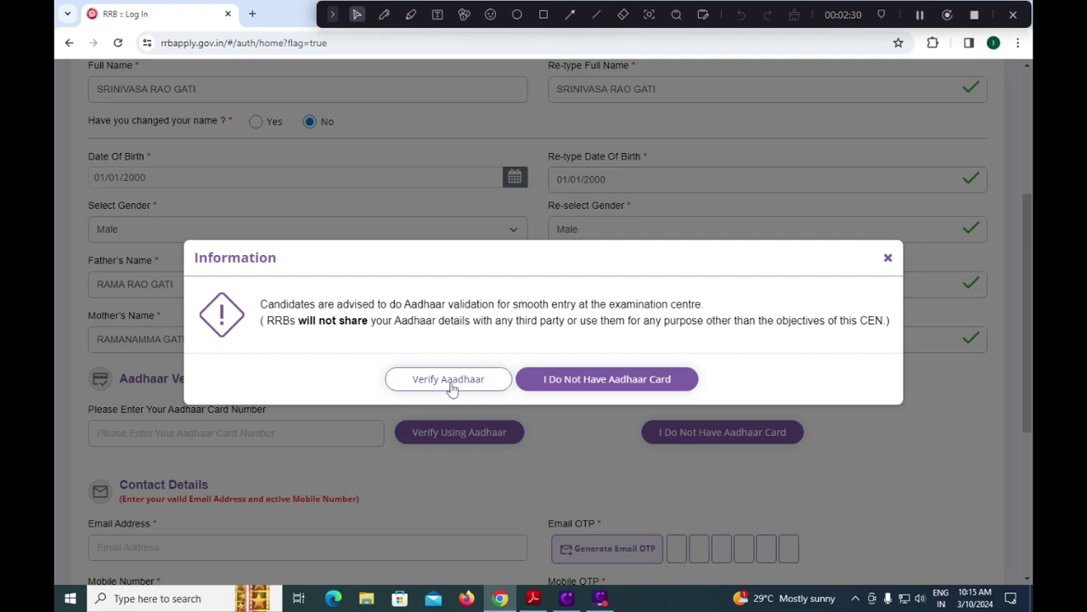
{"action": "left_click", "coordinate": [591, 387]}
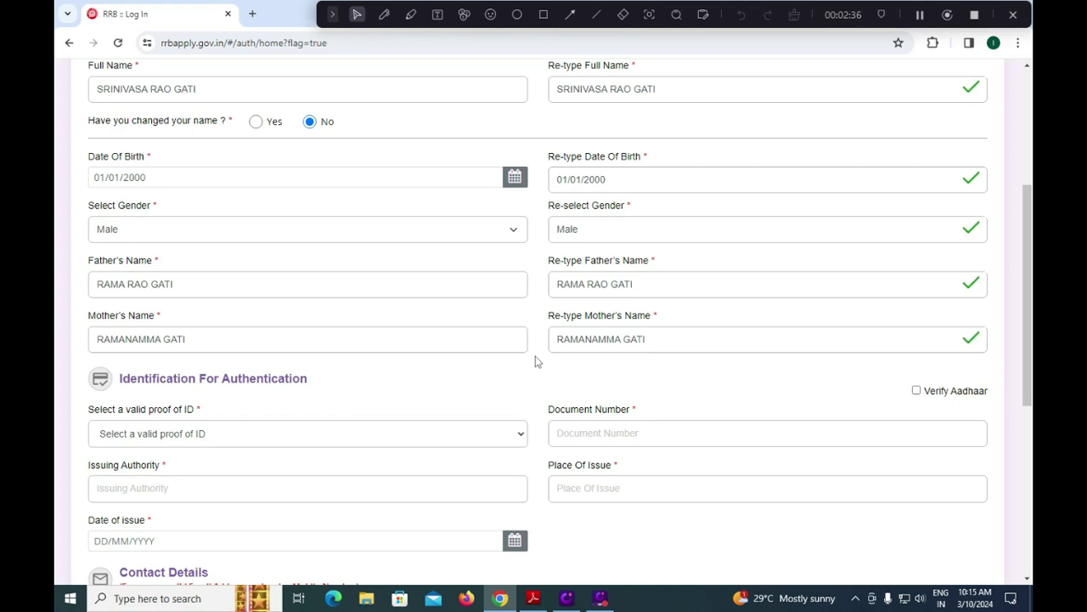
{"action": "scroll", "coordinate": [298, 193], "scroll_direction": "down", "scroll_amount": 3}
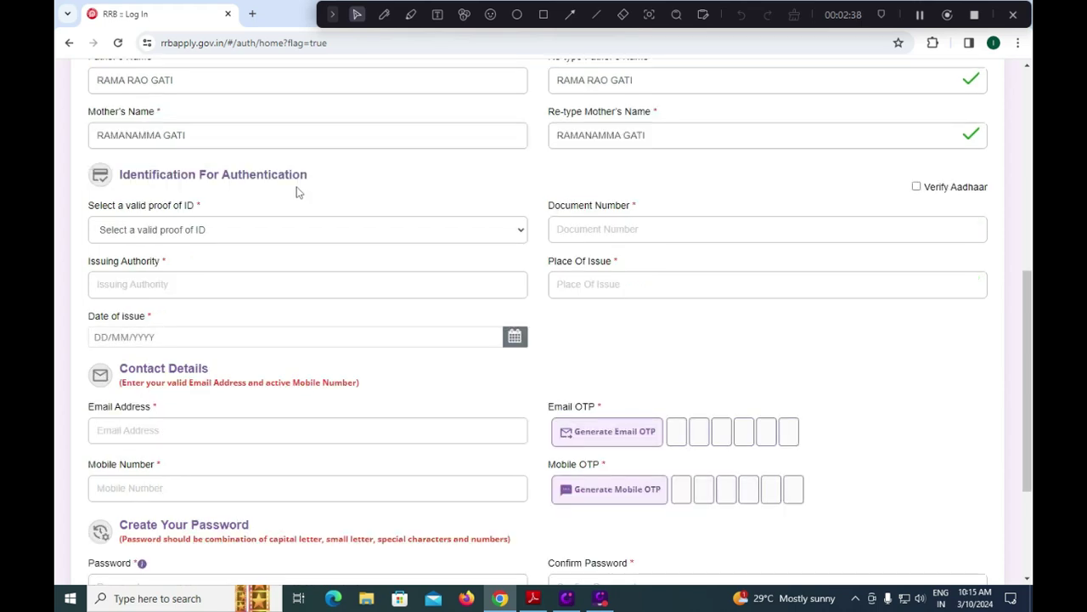
Select PAN as the proof of ID, then go through the Document Number, Issuing Authority and Place Of Issue fields.
{"action": "left_click", "coordinate": [273, 231]}
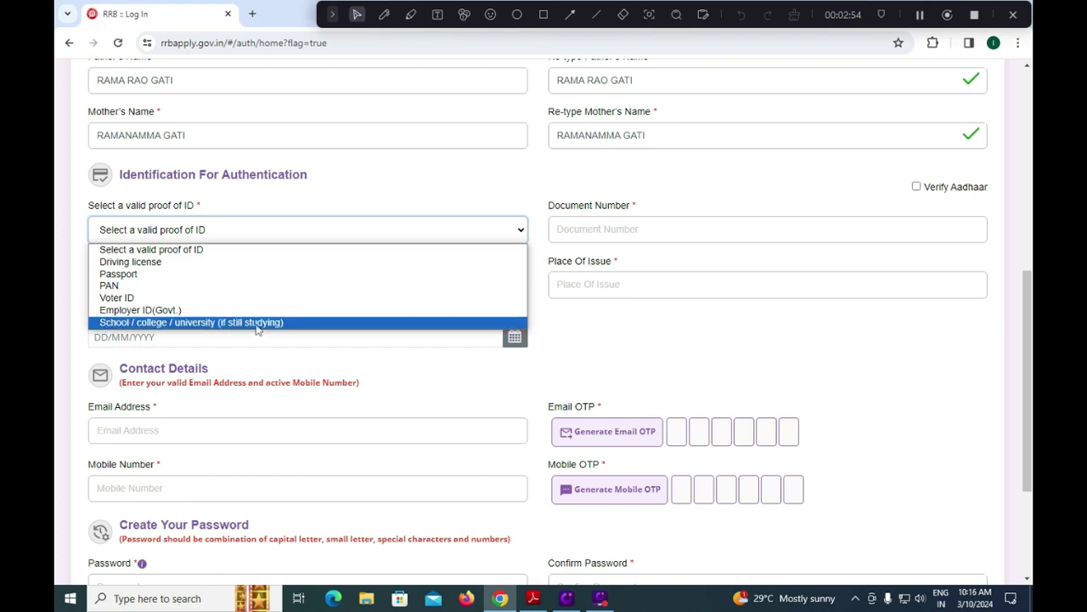
{"action": "left_click", "coordinate": [169, 288]}
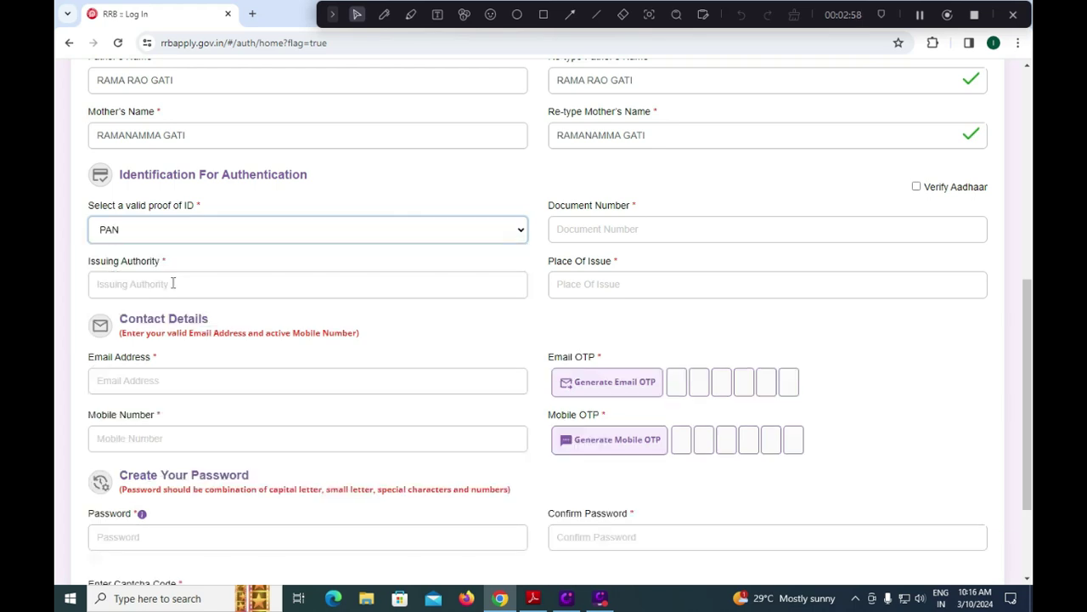
{"action": "left_click", "coordinate": [597, 230]}
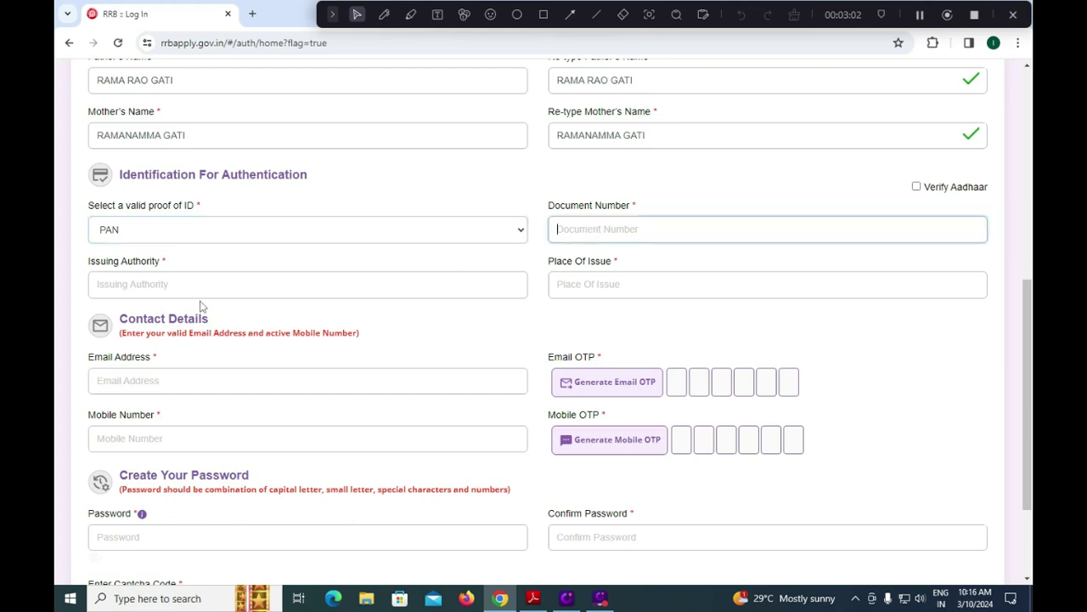
{"action": "left_click", "coordinate": [144, 285]}
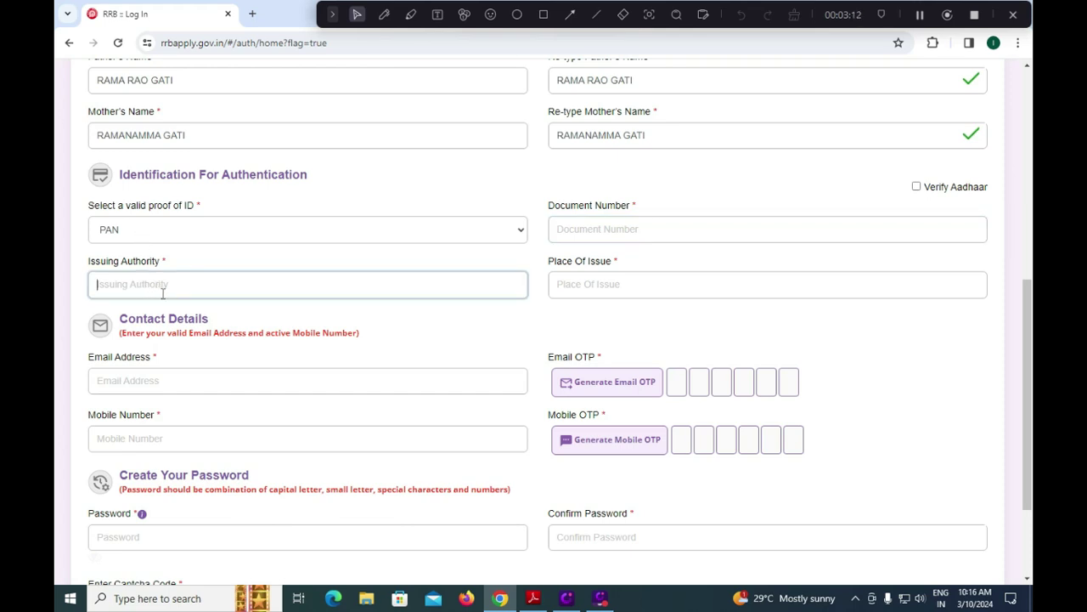
{"action": "left_click", "coordinate": [169, 236]}
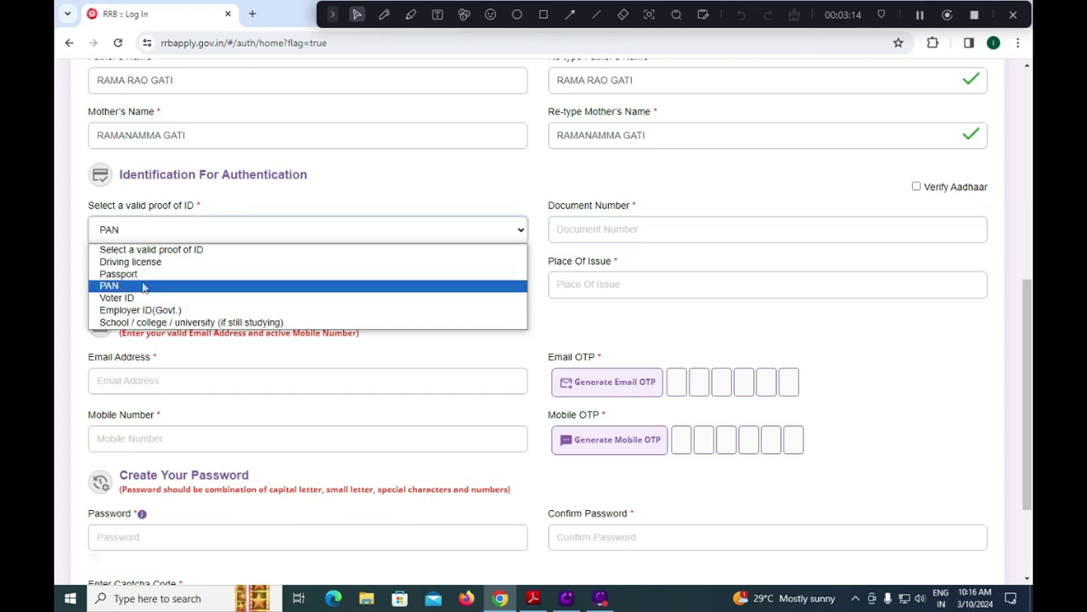
{"action": "left_click", "coordinate": [213, 226]}
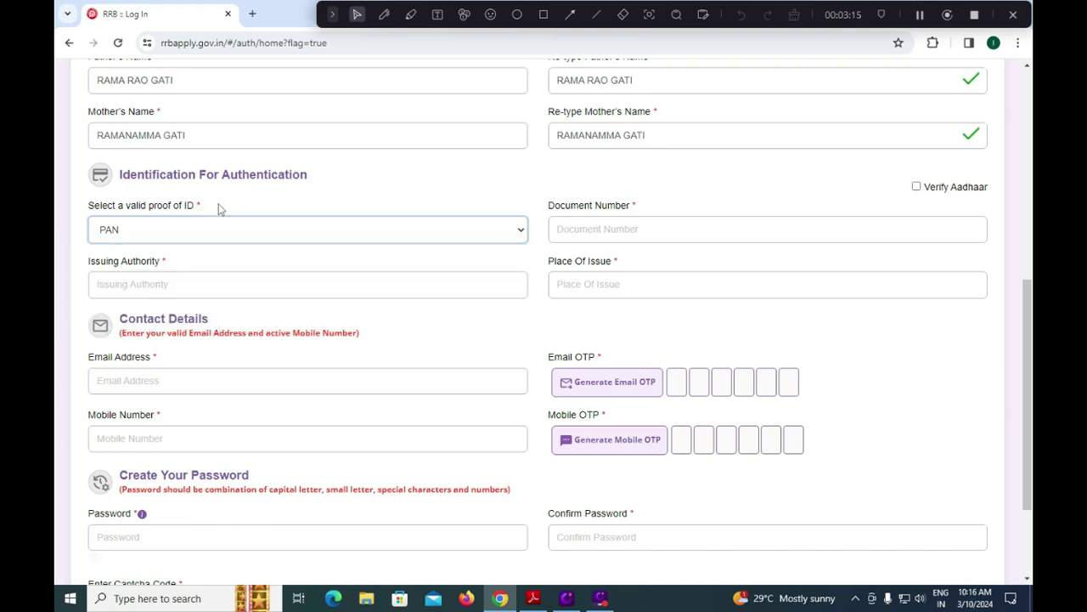
{"action": "left_click", "coordinate": [592, 283]}
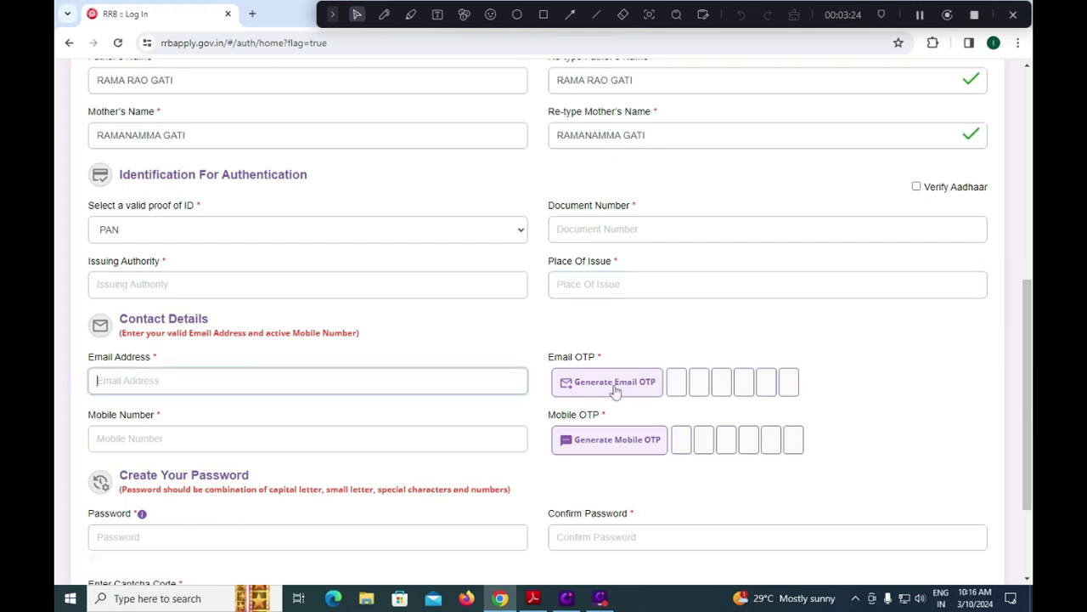
Enter the candidate's mobile number on the create-account form.
{"action": "left_click", "coordinate": [211, 439]}
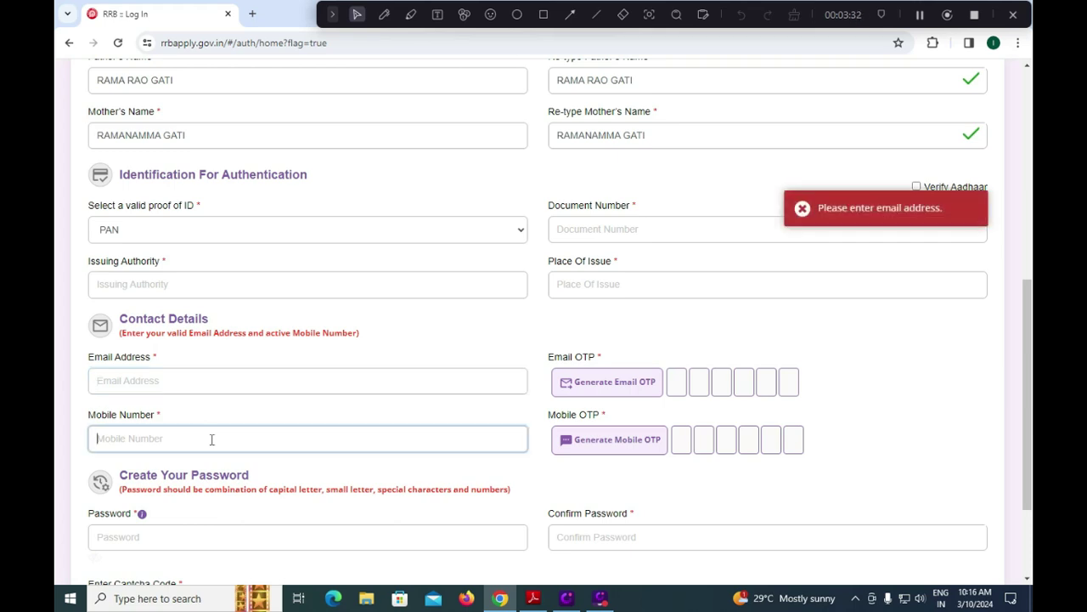
{"action": "type", "text": "9999999999"}
{"action": "scroll", "coordinate": [727, 452], "scroll_direction": "down", "scroll_amount": 3}
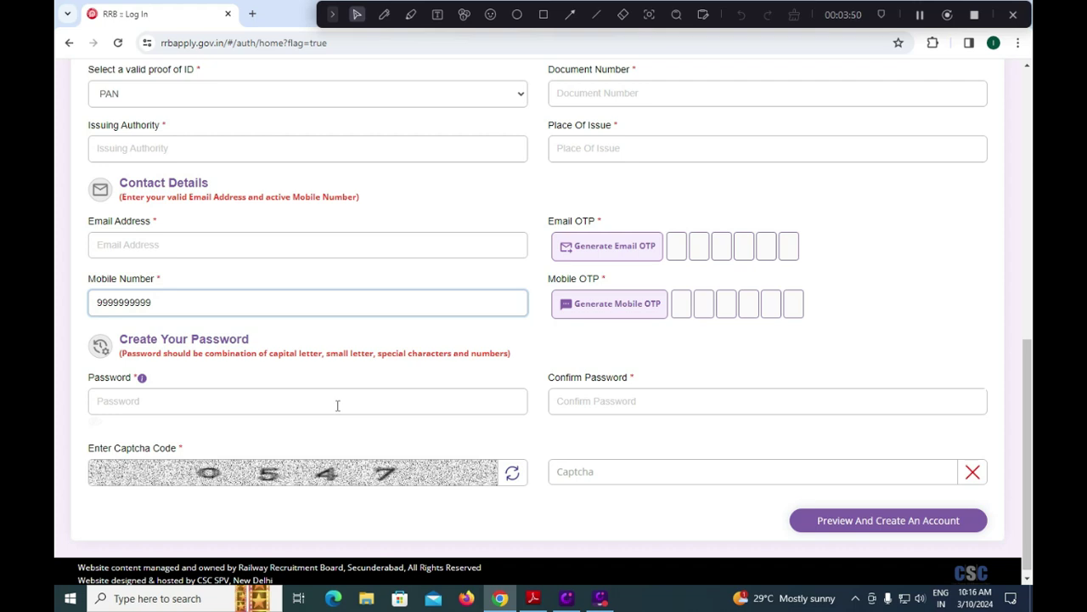
Fill the Password and Confirm Password fields and enter captcha 0547.
{"action": "left_click", "coordinate": [298, 399]}
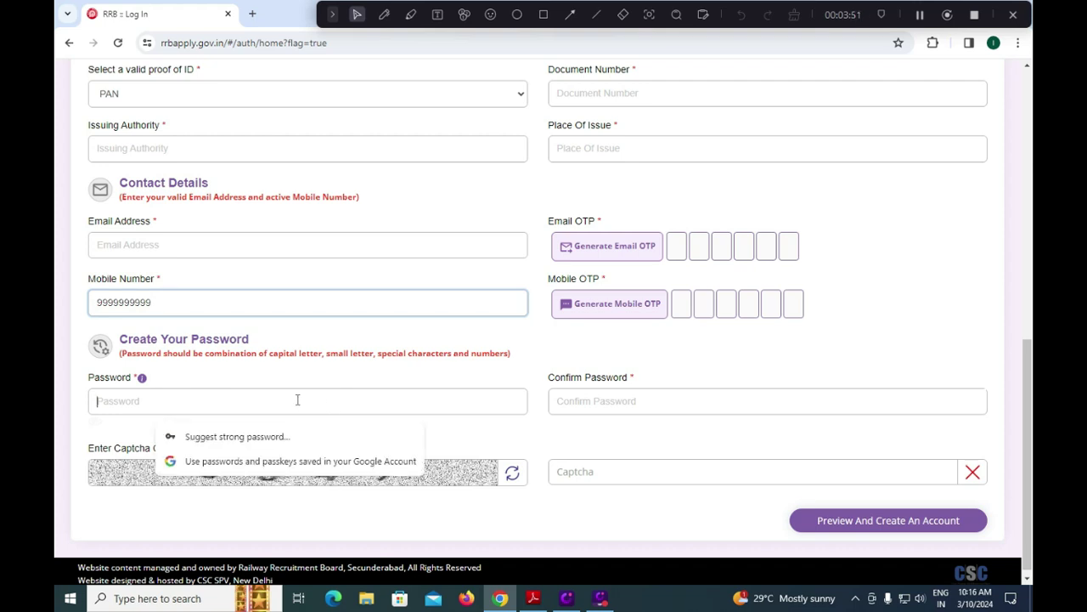
{"action": "left_click", "coordinate": [595, 401]}
{"action": "left_click", "coordinate": [639, 472]}
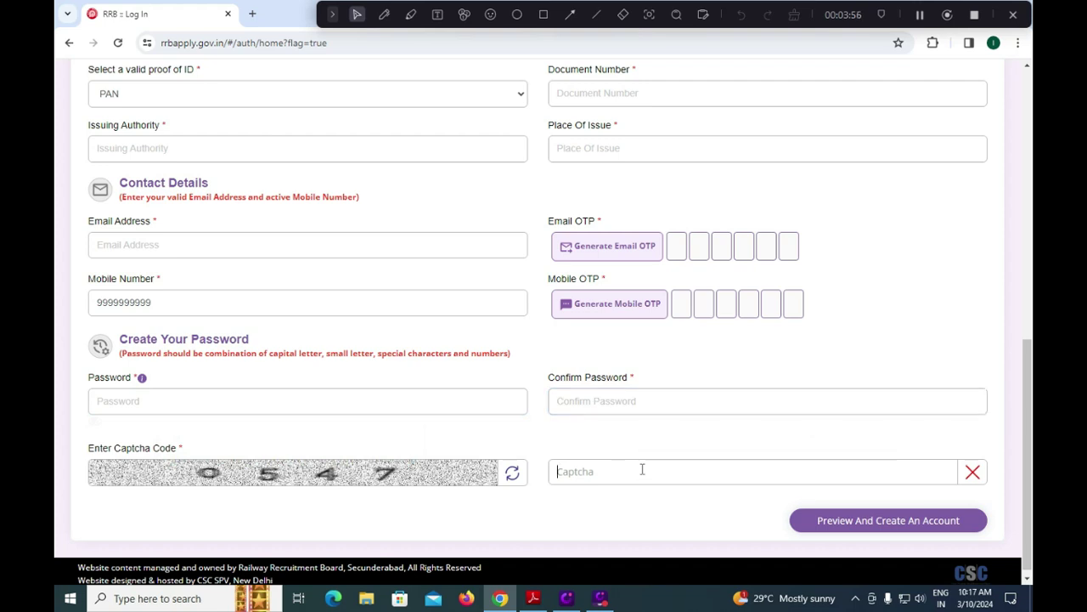
{"action": "type", "text": "0547"}
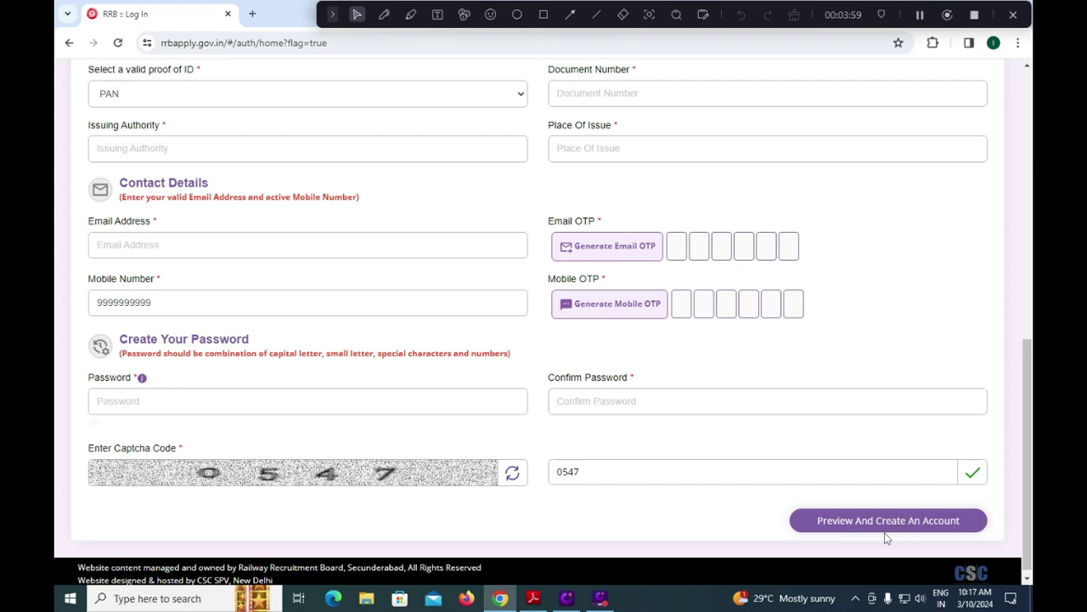
{"action": "left_click", "coordinate": [544, 15]}
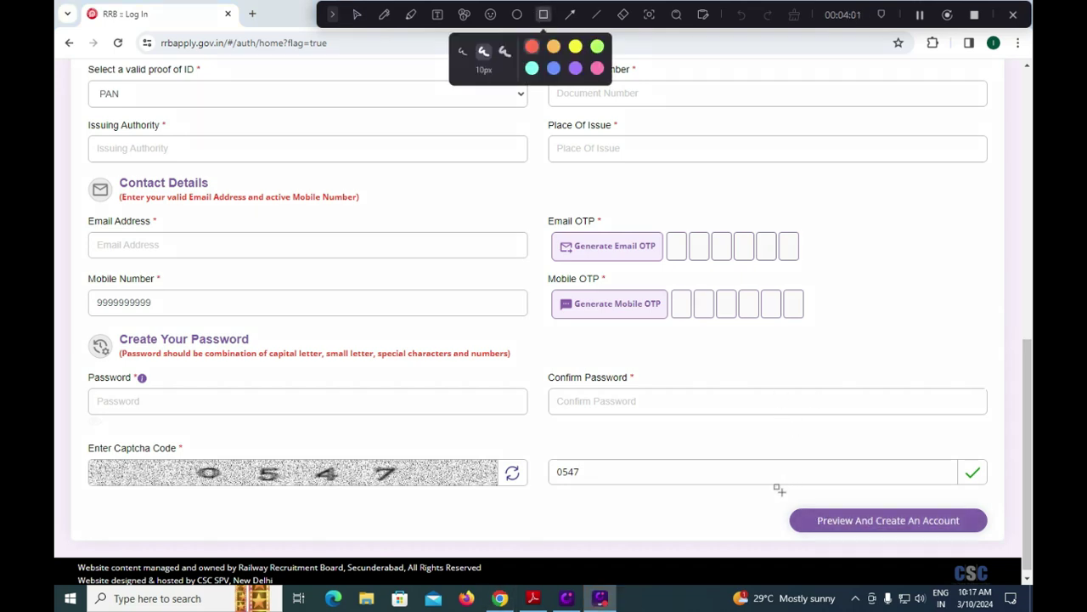
Tick 'I have re-checked the above details', create the account, and accept Proceed in the Information dialog.
{"action": "left_click_drag", "start_coordinate": [774, 492], "coordinate": [1006, 548]}
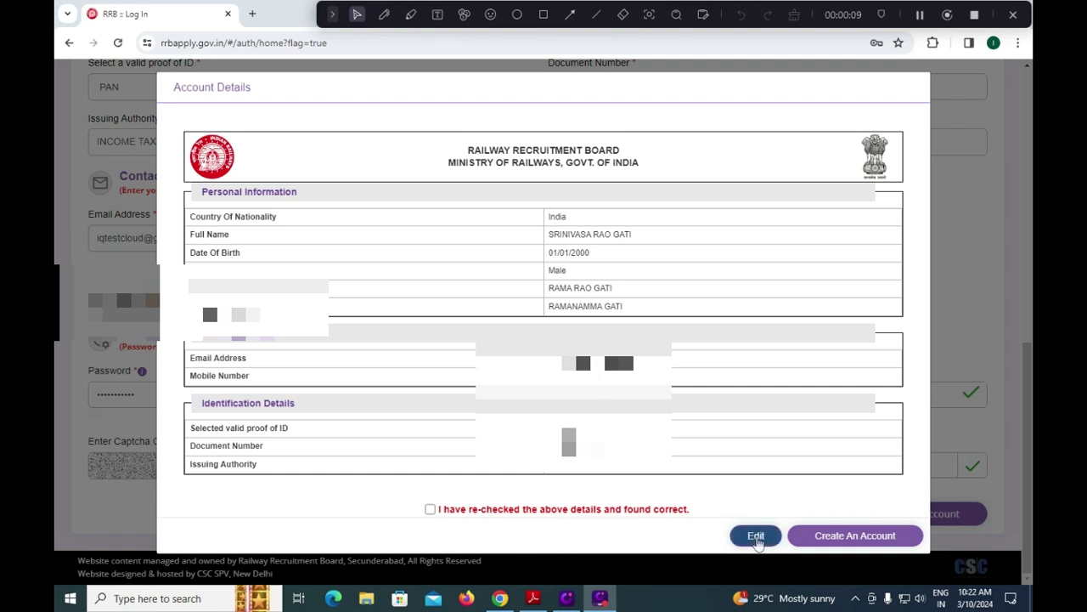
{"action": "left_click", "coordinate": [430, 508]}
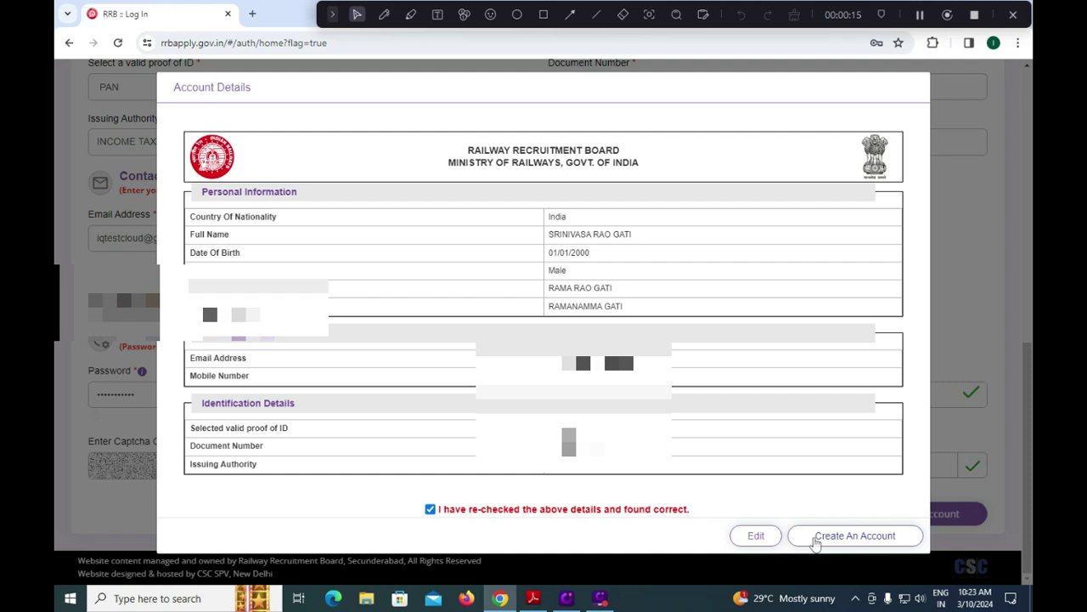
{"action": "left_click", "coordinate": [815, 537]}
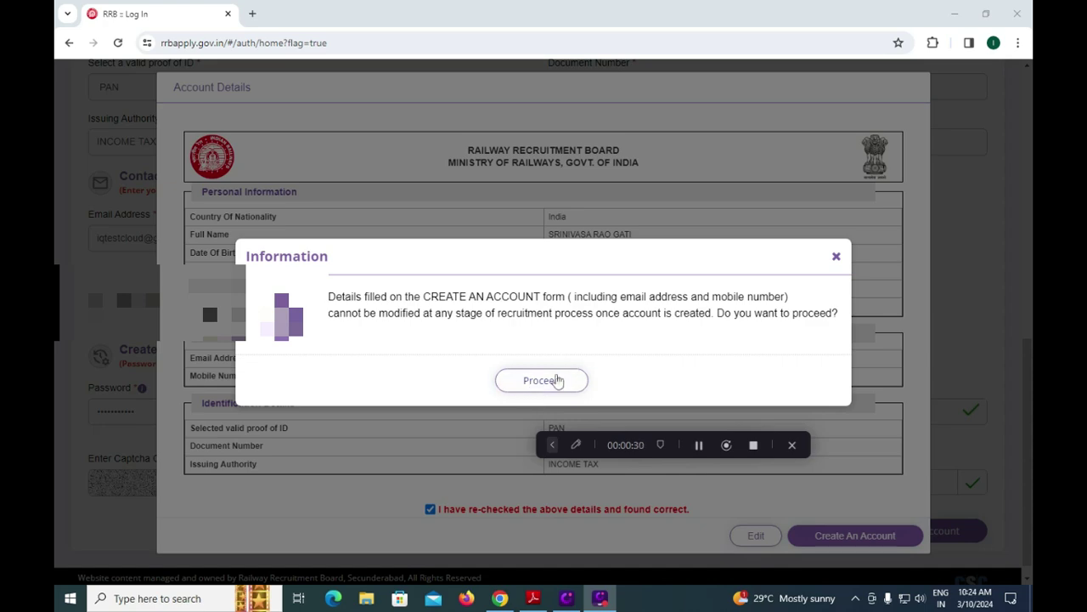
{"action": "left_click", "coordinate": [556, 380]}
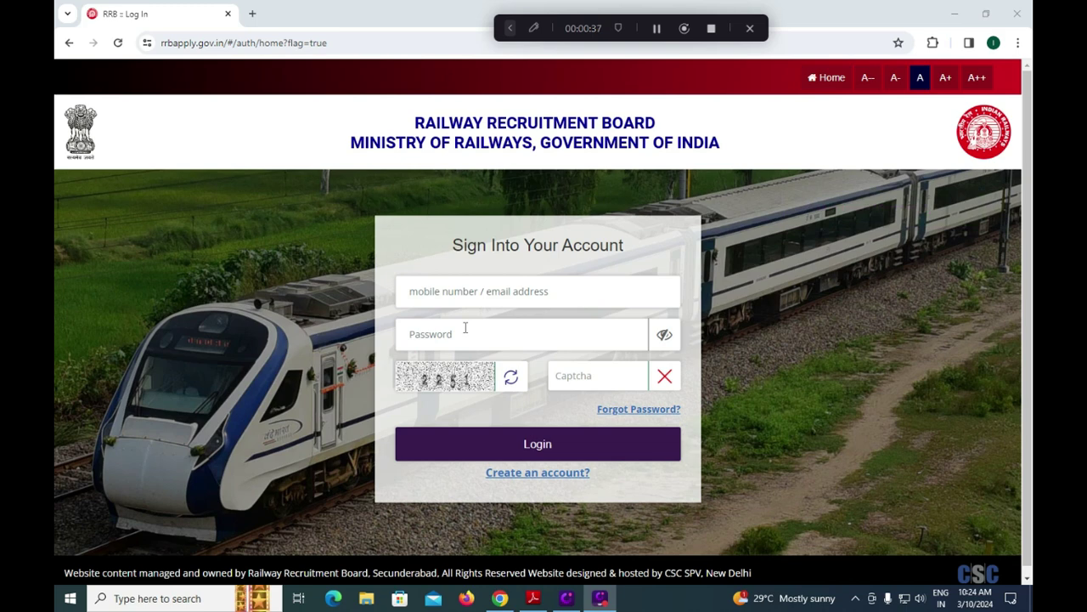
Enter captcha 2251 on the Sign In page.
{"action": "left_click", "coordinate": [583, 376]}
{"action": "type", "text": "25"}
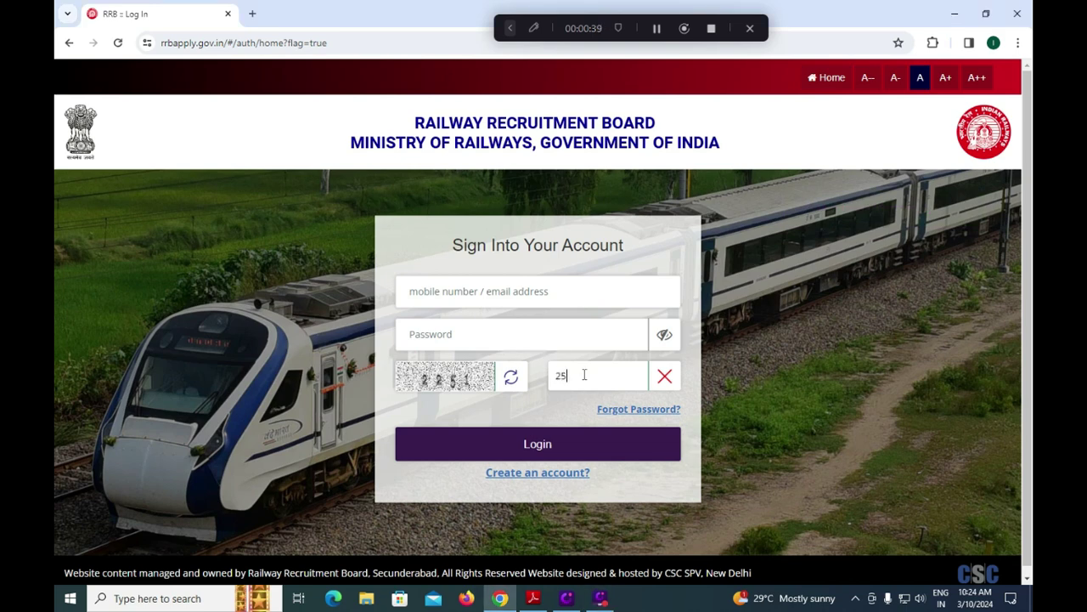
{"action": "type", "text": "251"}
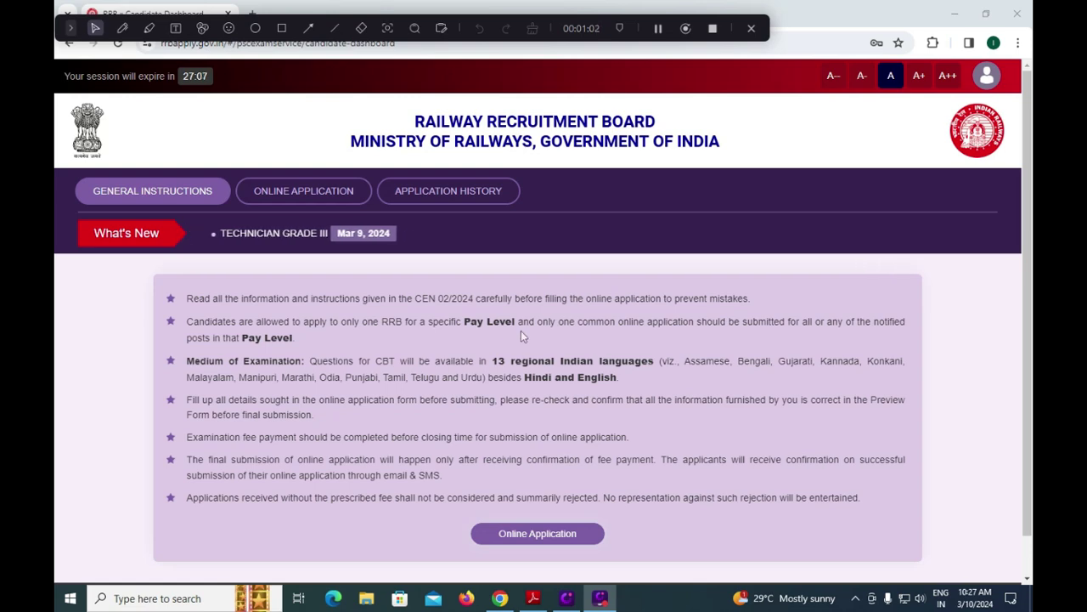
Bring the Technician recruitment notification PDF to the front in Adobe Reader.
{"action": "left_click", "coordinate": [533, 598]}
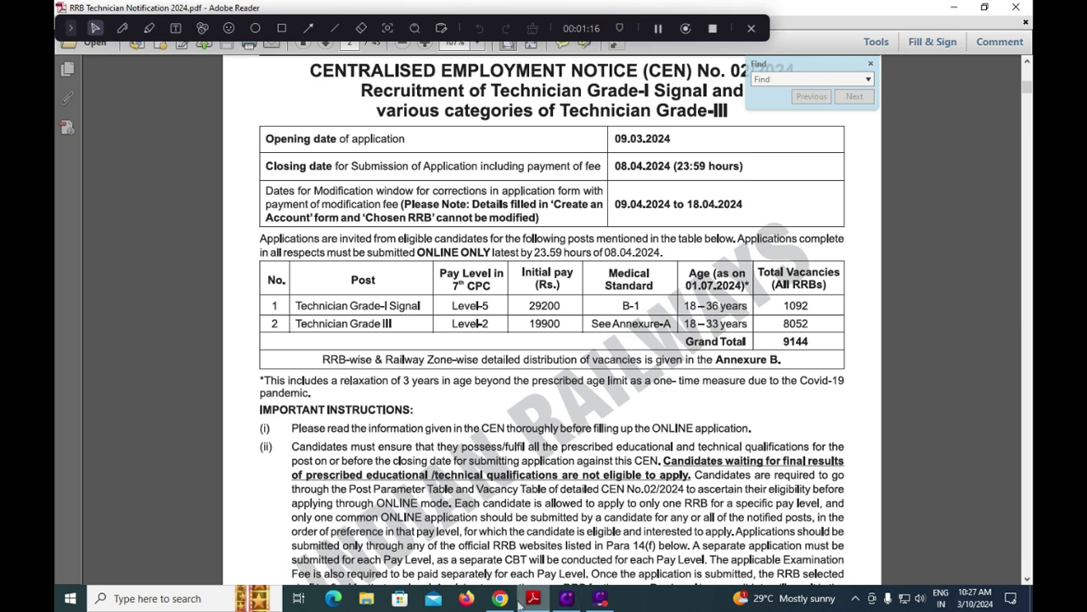
Return to the RRB Candidate Dashboard in Chrome after glancing at the notification PDF again.
{"action": "mouse_move", "coordinate": [500, 600]}
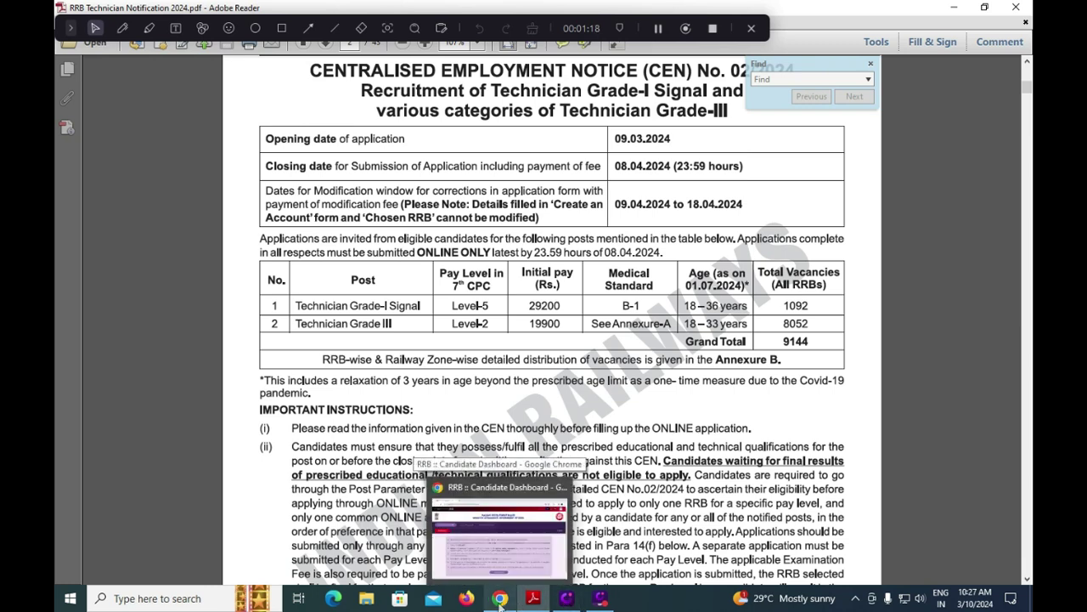
{"action": "left_click", "coordinate": [500, 535]}
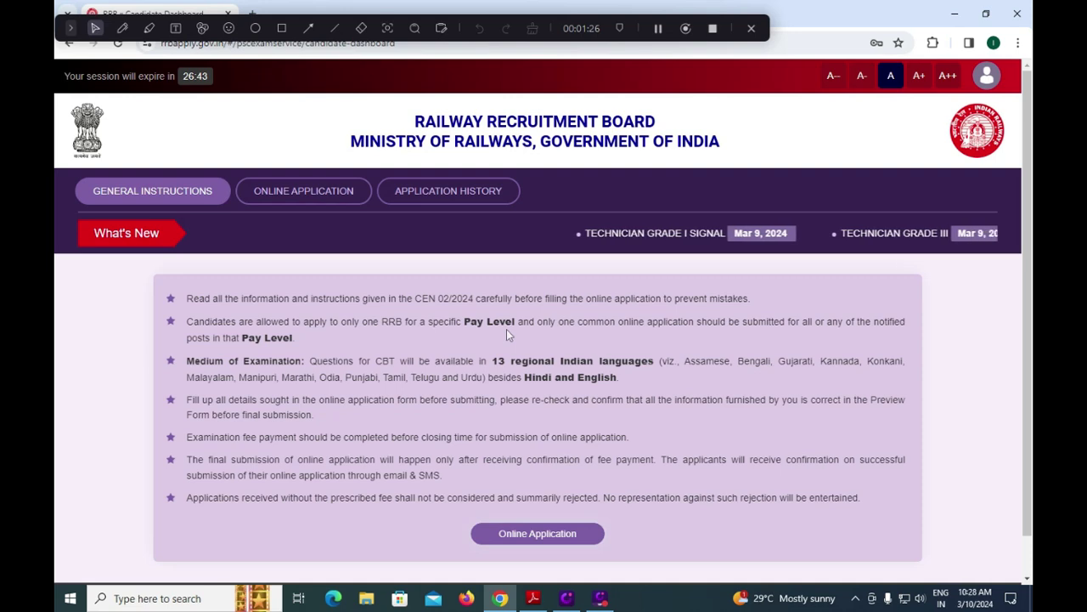
{"action": "left_click", "coordinate": [533, 598]}
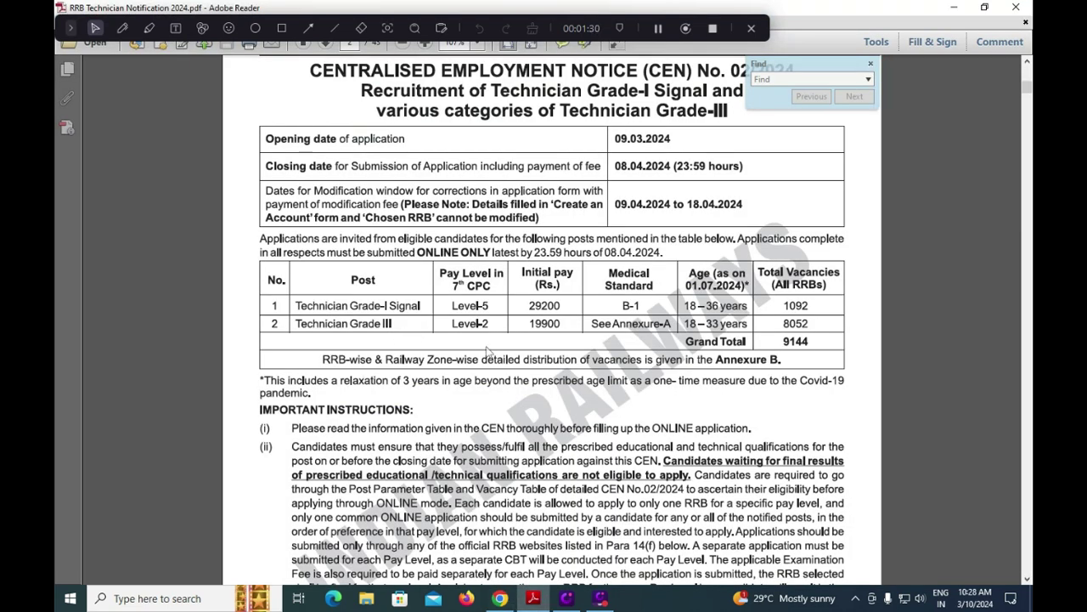
{"action": "left_click", "coordinate": [505, 602]}
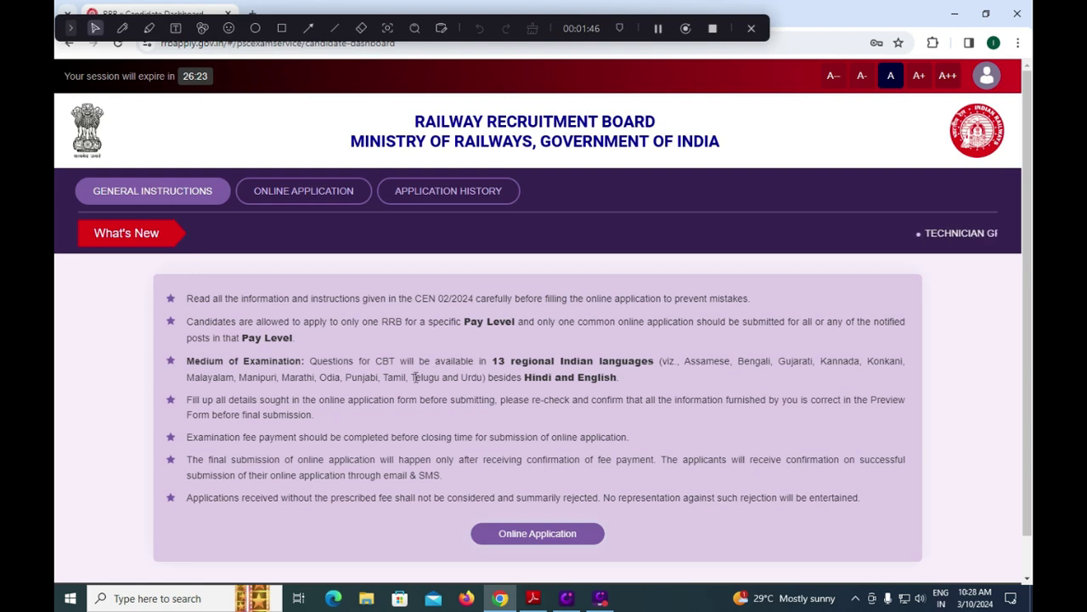
Highlight Telugu among the examination languages and open the Online Application section.
{"action": "left_click_drag", "start_coordinate": [415, 376], "coordinate": [442, 377]}
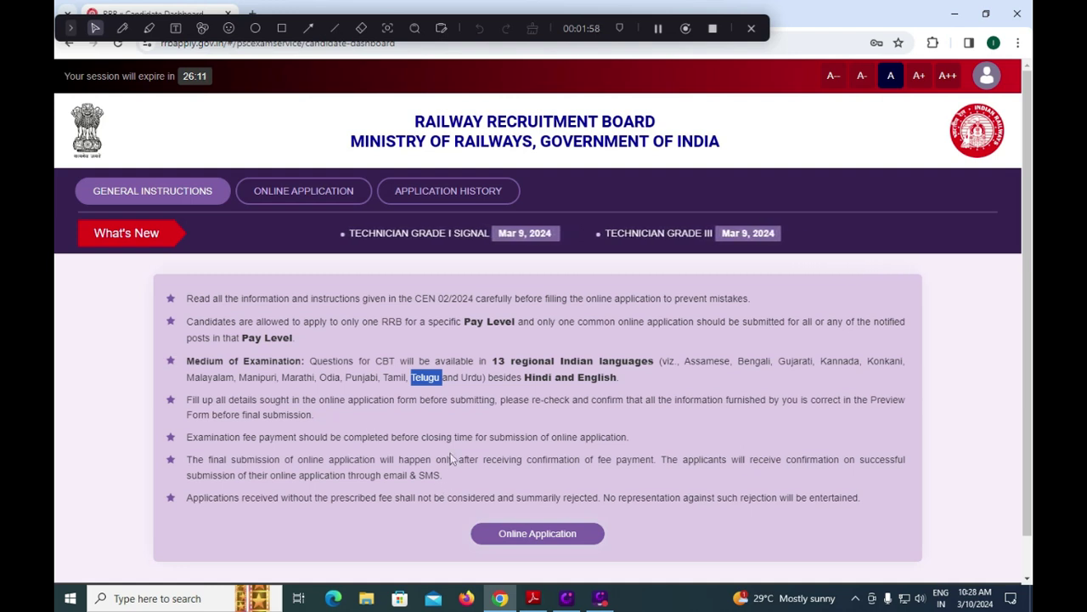
{"action": "left_click", "coordinate": [533, 534]}
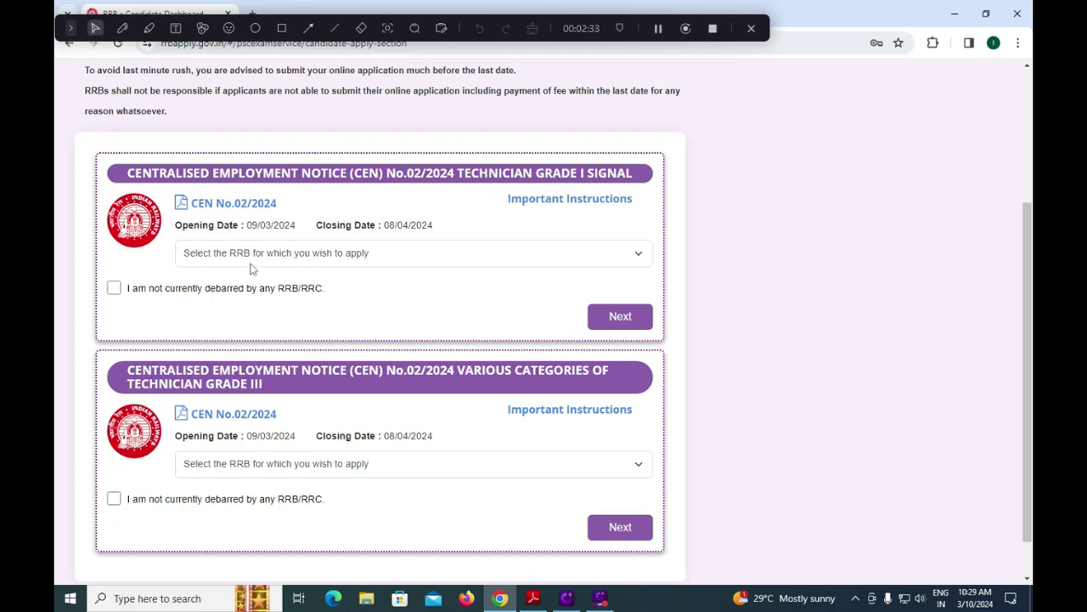
Choose Secunderabad as the RRB for Technician Grade I Signal and declare not debarred.
{"action": "left_click", "coordinate": [325, 254]}
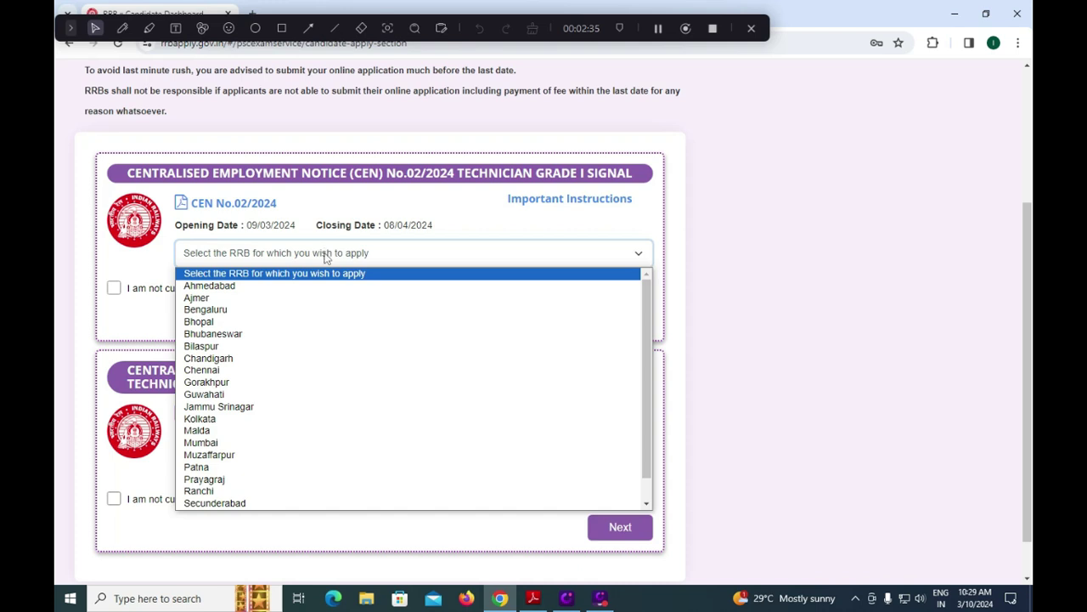
{"action": "scroll", "coordinate": [331, 371], "scroll_direction": "down", "scroll_amount": 1}
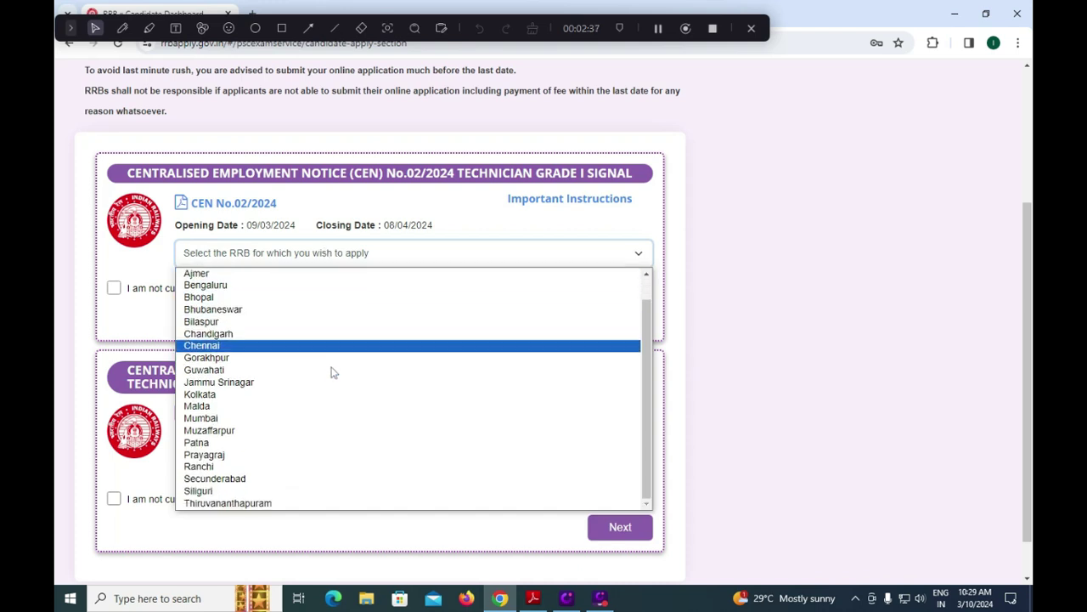
{"action": "left_click", "coordinate": [270, 480]}
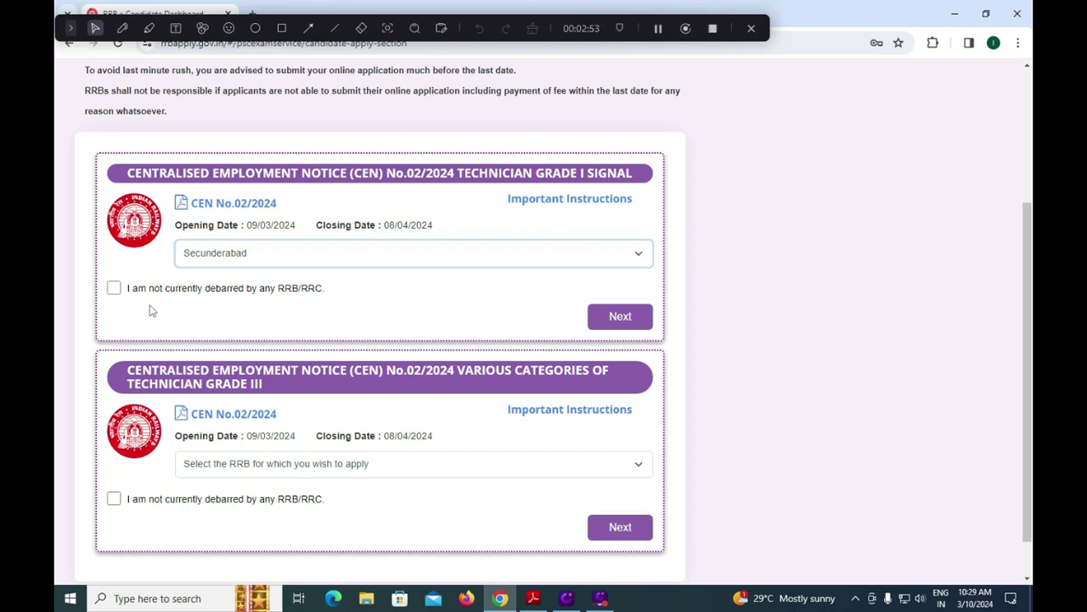
{"action": "left_click", "coordinate": [114, 288]}
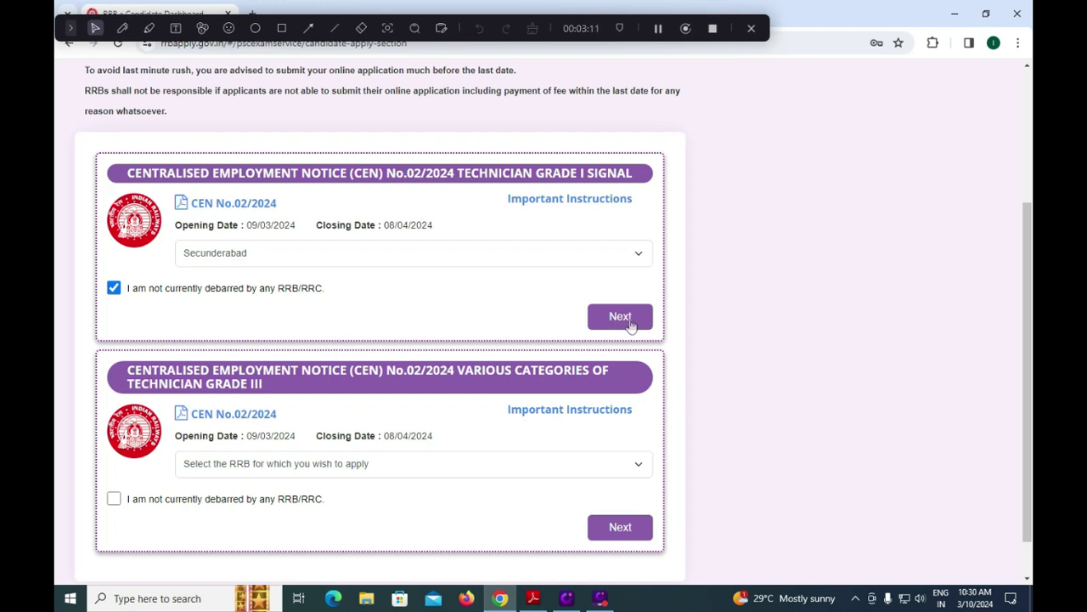
Choose Secunderabad as the RRB for Technician Grade III and declare not debarred.
{"action": "left_click", "coordinate": [379, 466]}
{"action": "scroll", "coordinate": [339, 365], "scroll_direction": "down", "scroll_amount": 1}
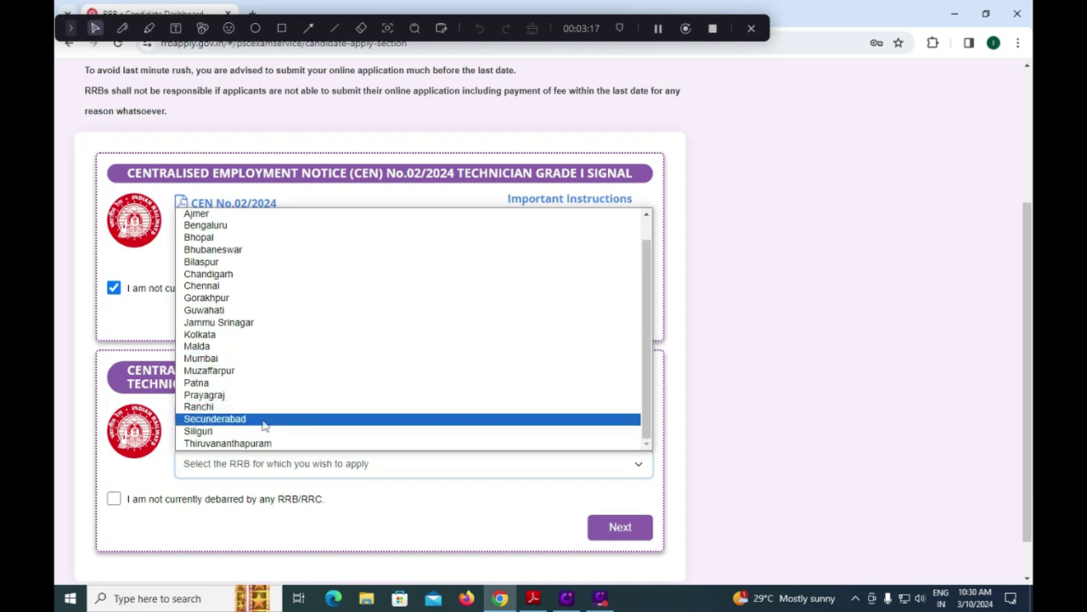
{"action": "left_click", "coordinate": [263, 419]}
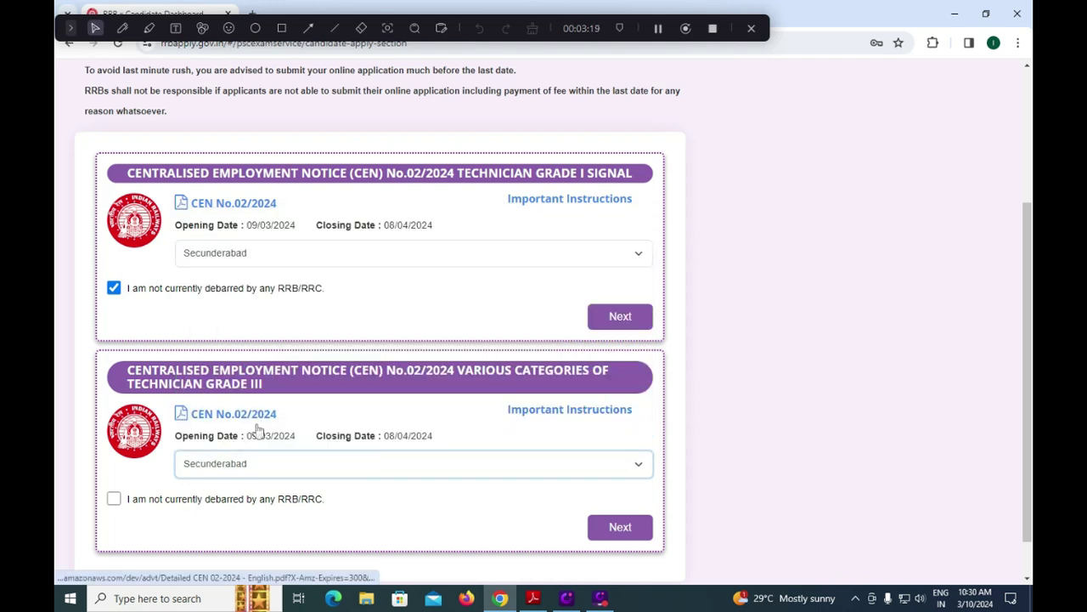
{"action": "left_click", "coordinate": [114, 499]}
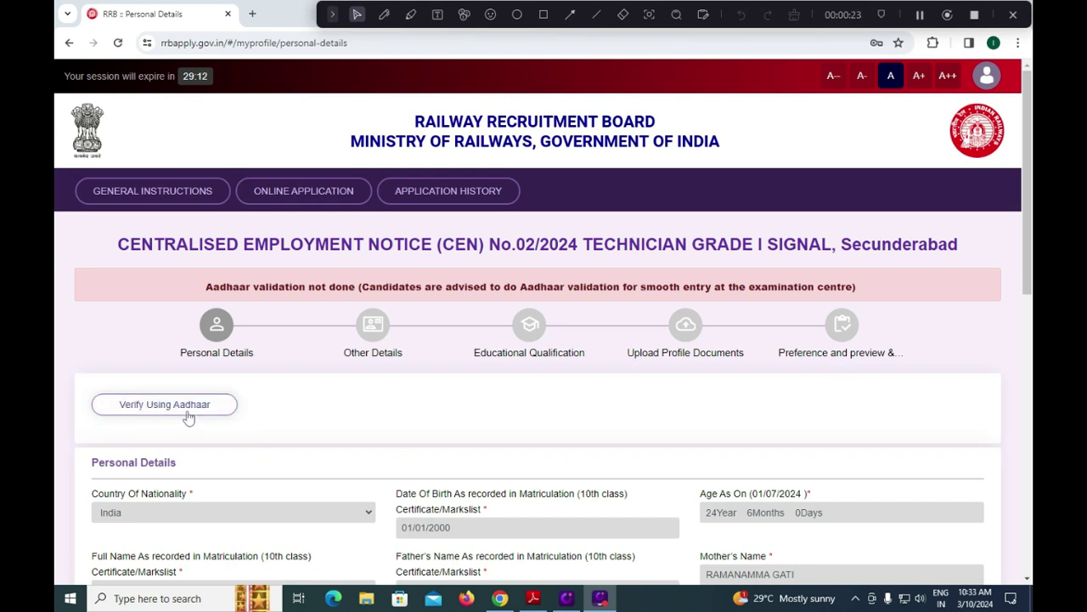
Set marital status Unmarried, religion Hindu, and examination language Telugu.
{"action": "scroll", "coordinate": [413, 260], "scroll_direction": "down", "scroll_amount": 10}
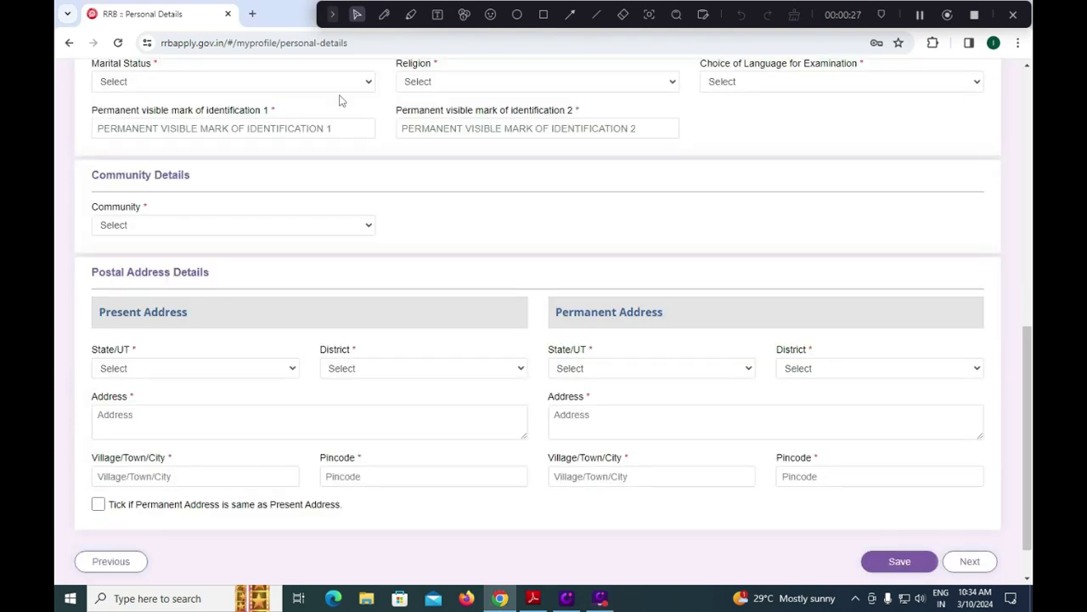
{"action": "left_click", "coordinate": [265, 88]}
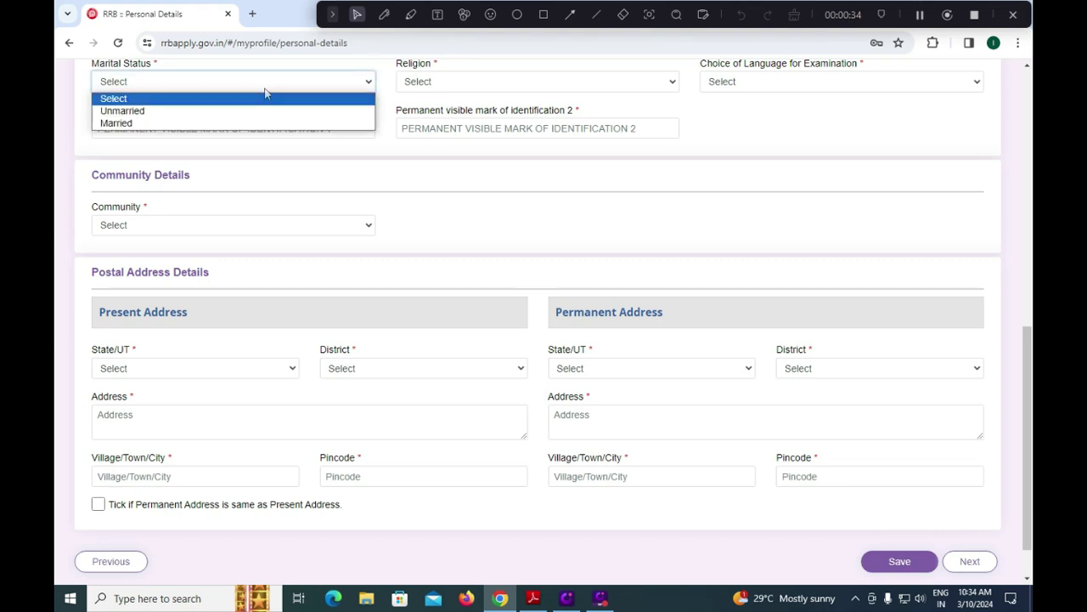
{"action": "left_click", "coordinate": [170, 111]}
{"action": "left_click", "coordinate": [448, 82]}
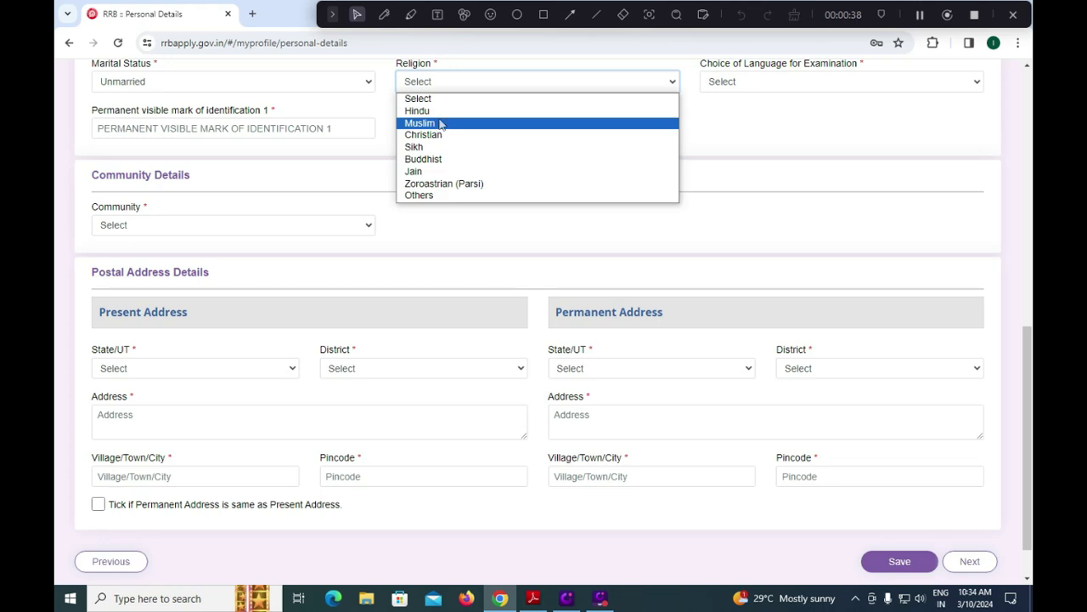
{"action": "left_click", "coordinate": [445, 111]}
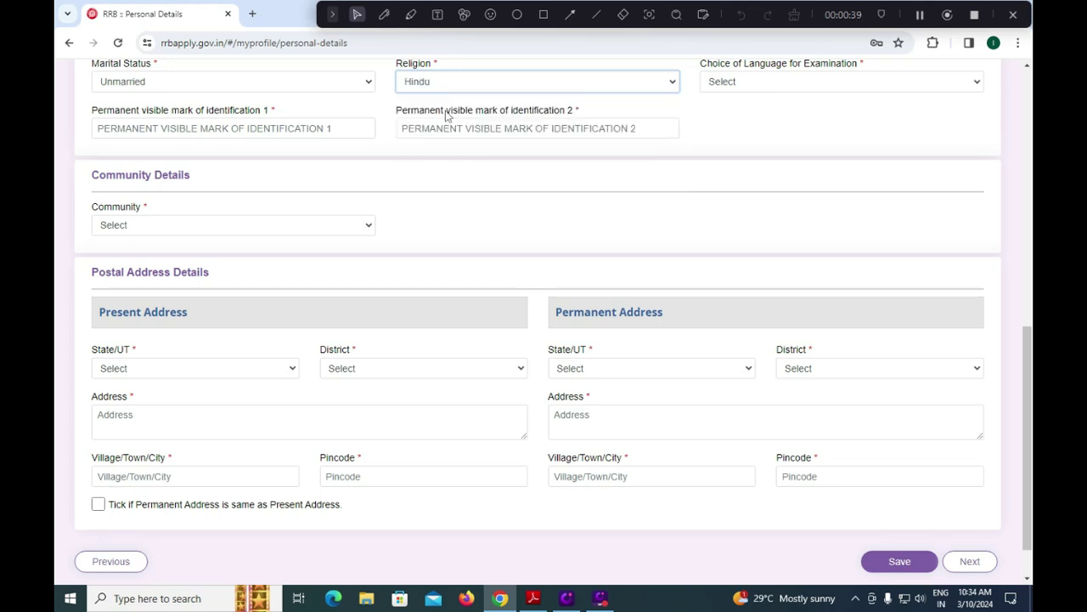
{"action": "left_click", "coordinate": [755, 83]}
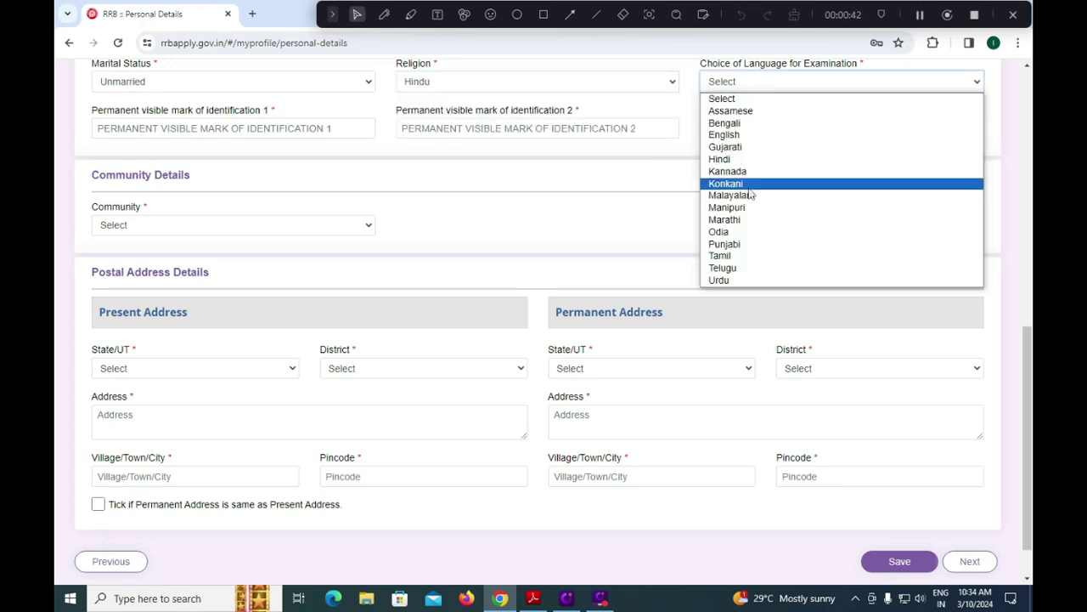
{"action": "left_click", "coordinate": [723, 269]}
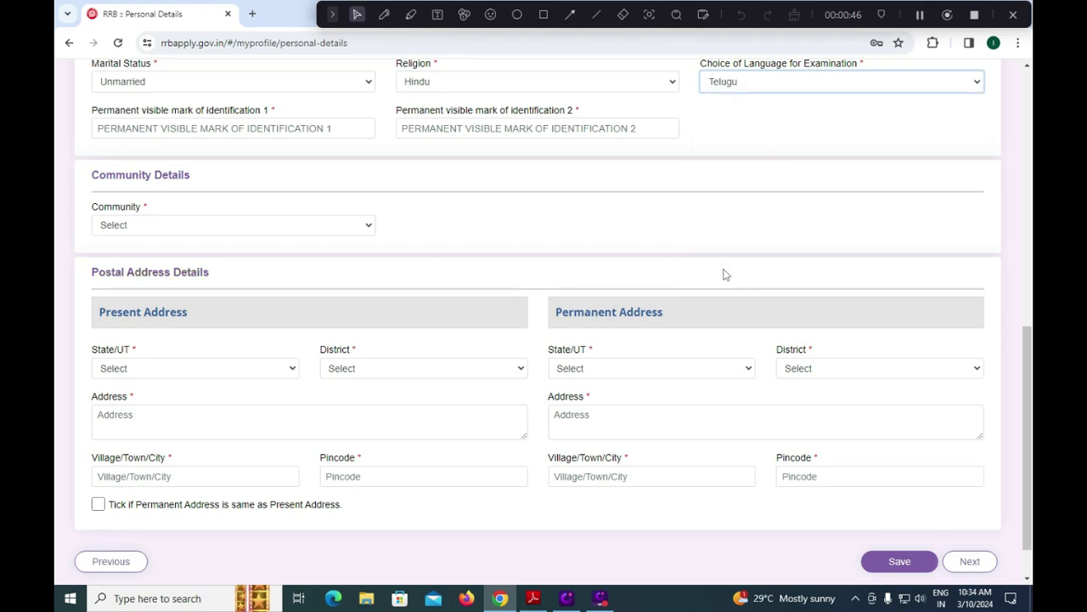
Enter identification marks 'LEFT LEFT MIDDLE' and 'RIGHT HAND'.
{"action": "left_click", "coordinate": [197, 133]}
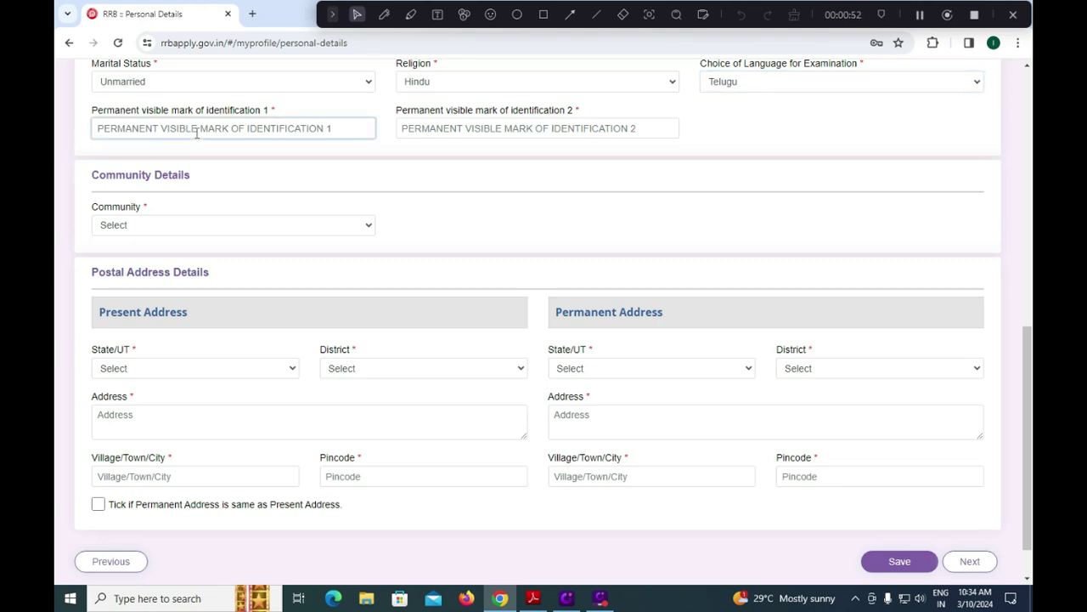
{"action": "type", "text": "LEFT"}
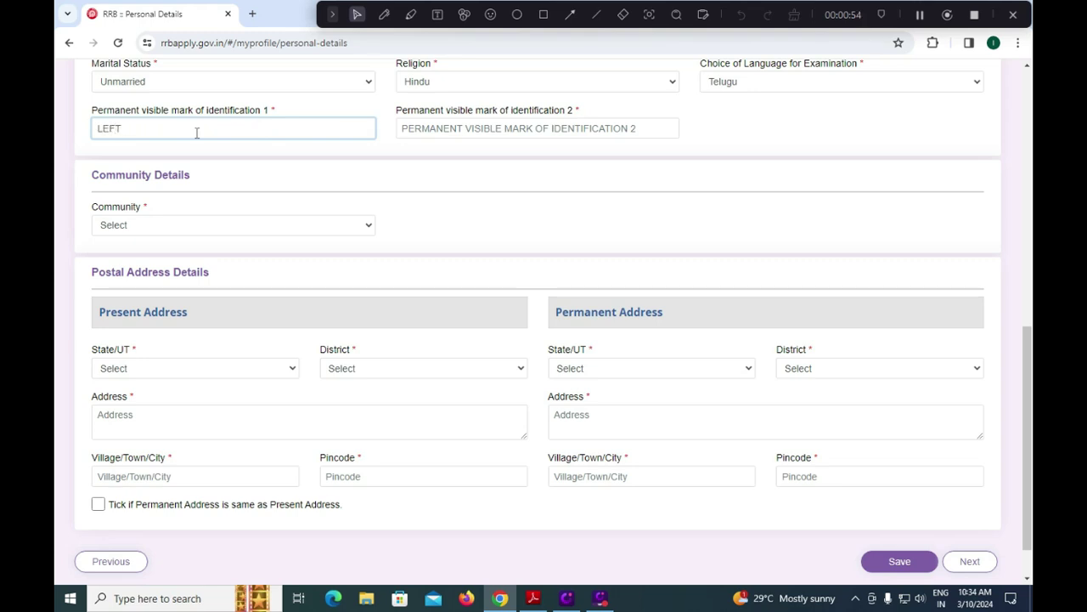
{"action": "type", "text": " LEFT MIDDLE"}
{"action": "key", "text": "Tab"}
{"action": "type", "text": "RIGHT"}
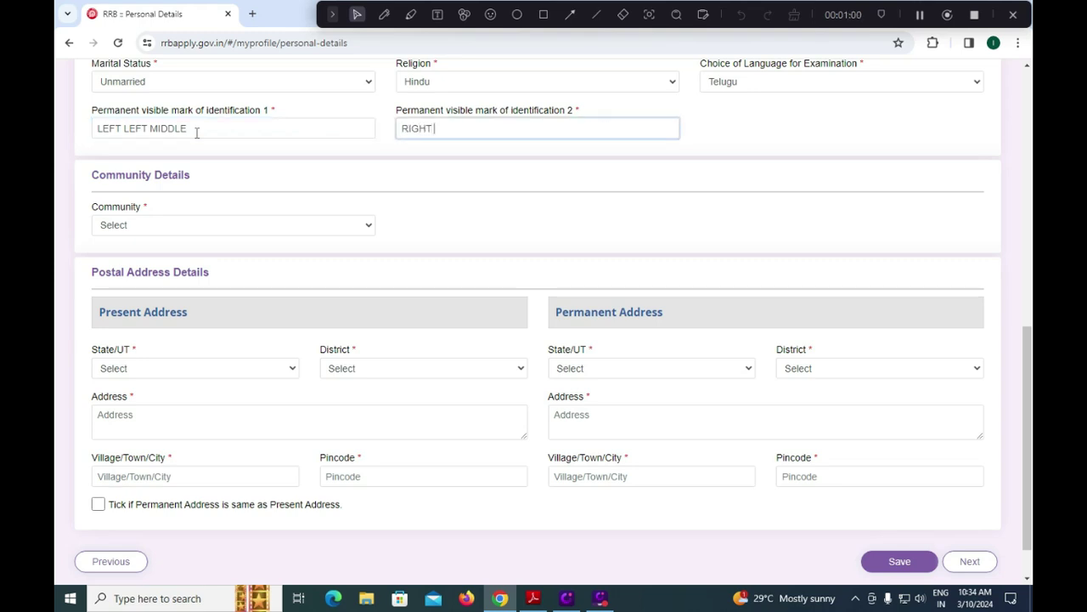
{"action": "type", "text": " HAND"}
Set community to SC (Scheduled Caste) and accept the notice with 'I Understand And I Agree'.
{"action": "left_click", "coordinate": [318, 233]}
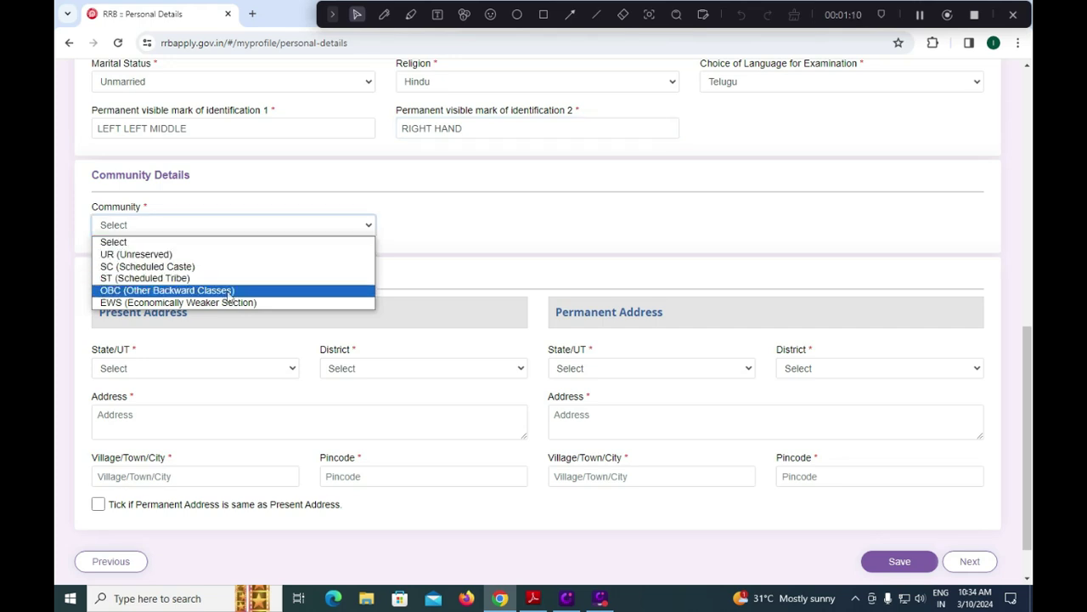
{"action": "left_click", "coordinate": [214, 267]}
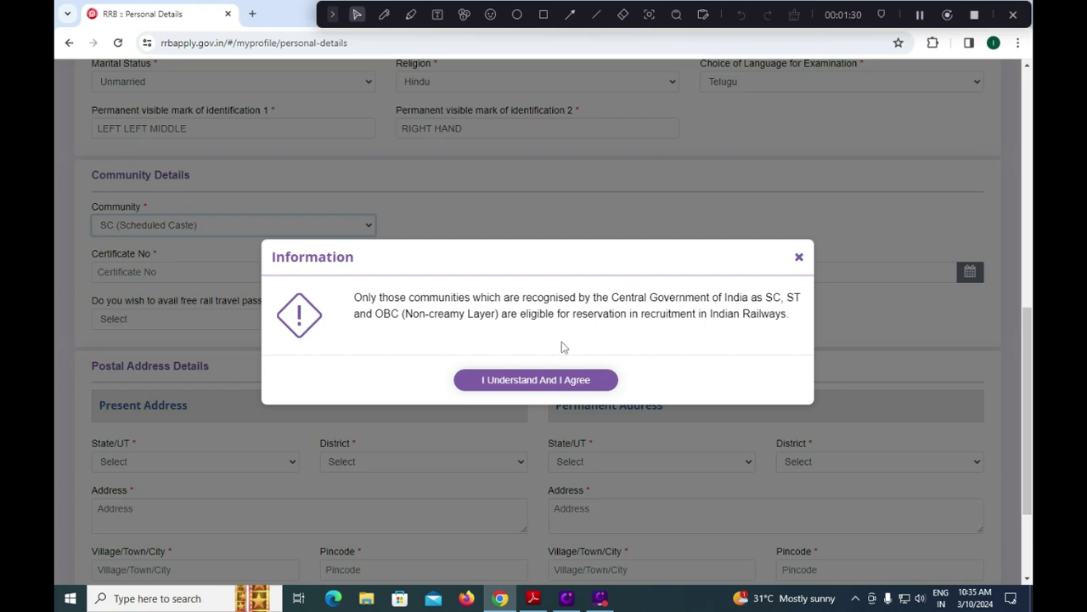
{"action": "left_click", "coordinate": [521, 386]}
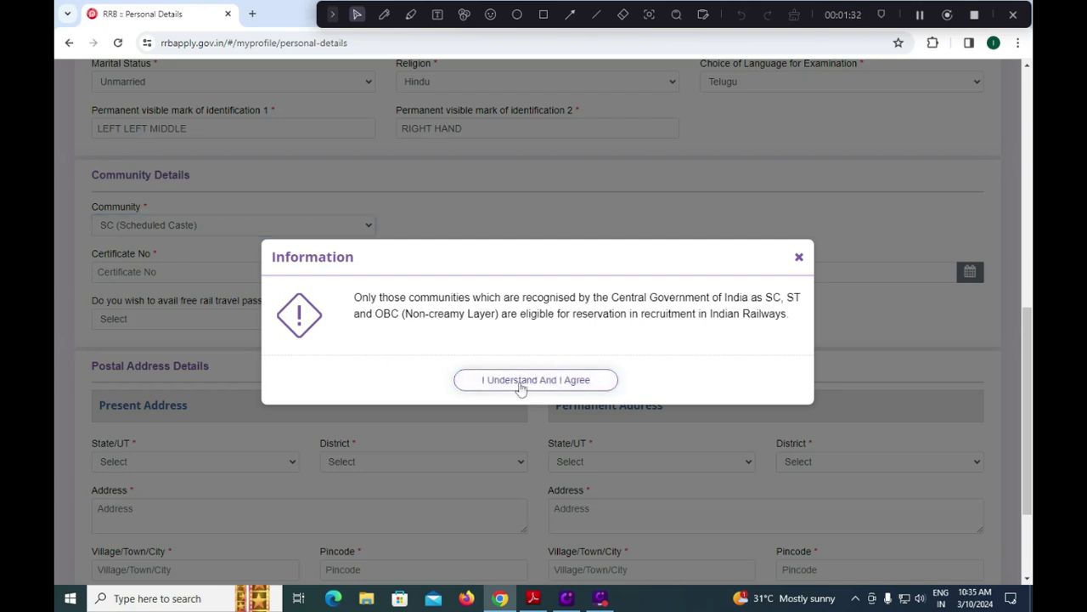
{"action": "scroll", "coordinate": [381, 346], "scroll_direction": "down", "scroll_amount": 1}
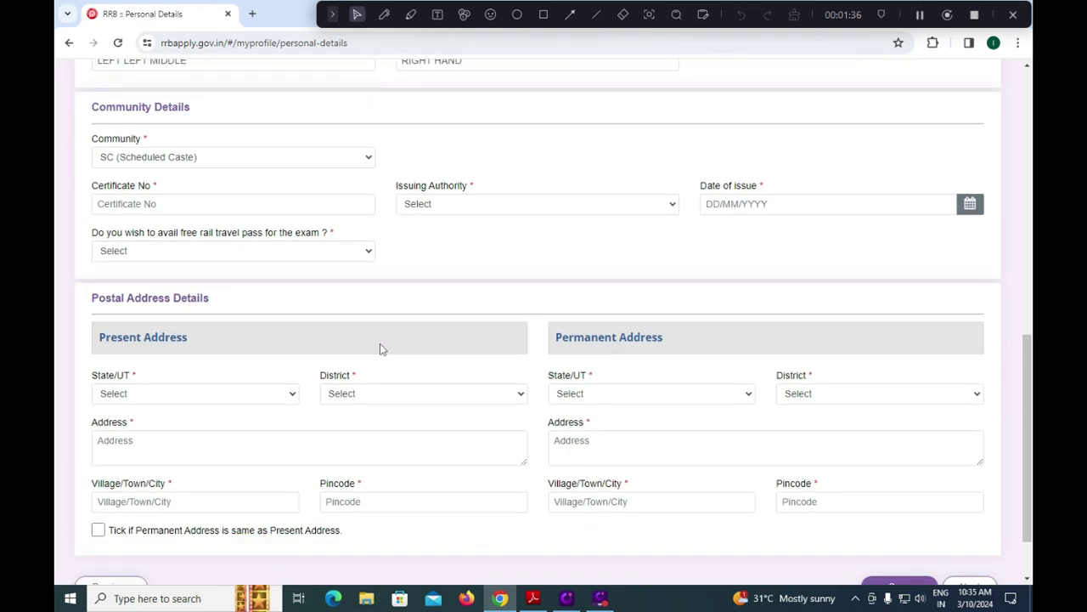
Set the caste certificate issuer to City Magistrate in ANDHRA PRADESH.
{"action": "left_click", "coordinate": [296, 207]}
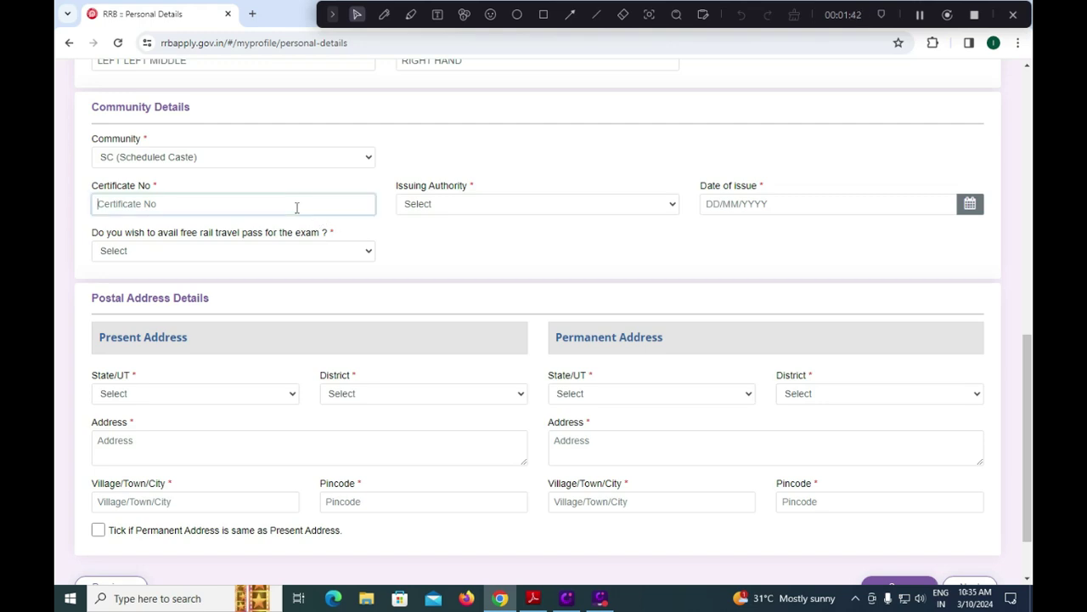
{"action": "left_click", "coordinate": [441, 209]}
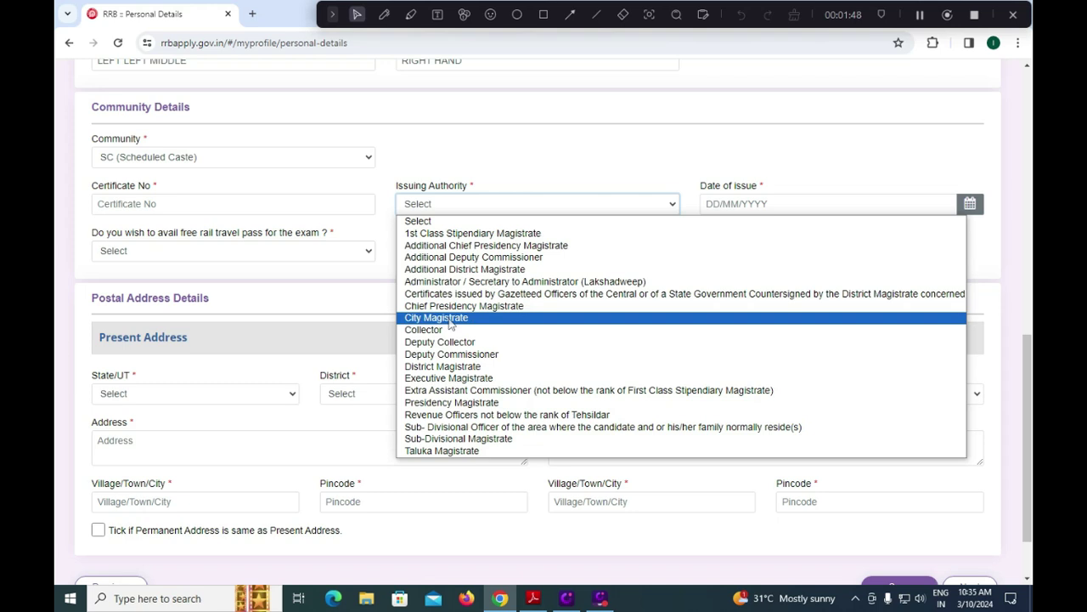
{"action": "left_click", "coordinate": [450, 319]}
{"action": "left_click", "coordinate": [744, 207]}
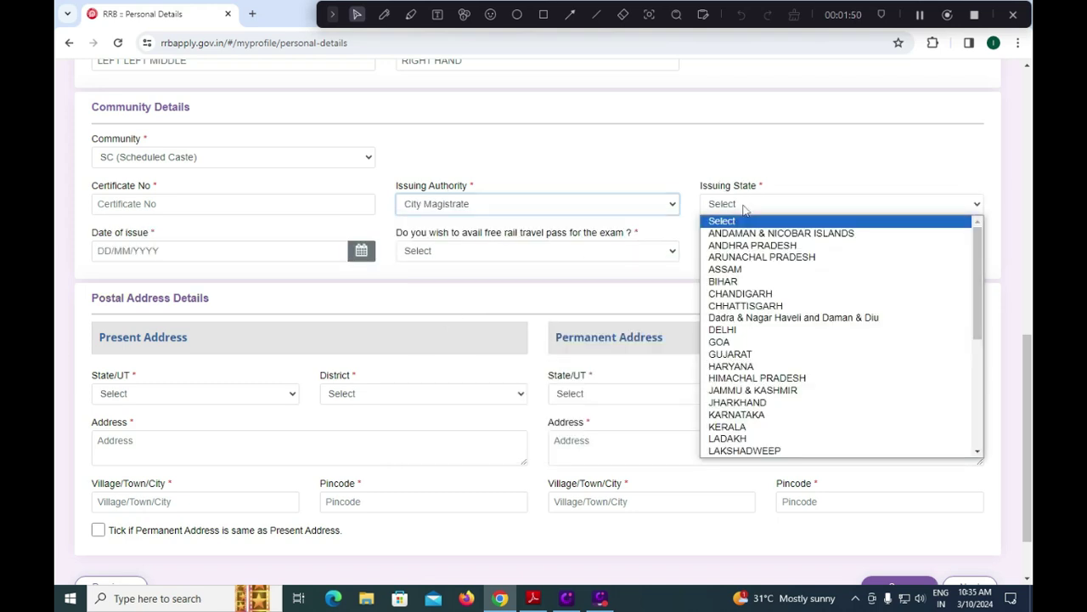
{"action": "left_click", "coordinate": [747, 245]}
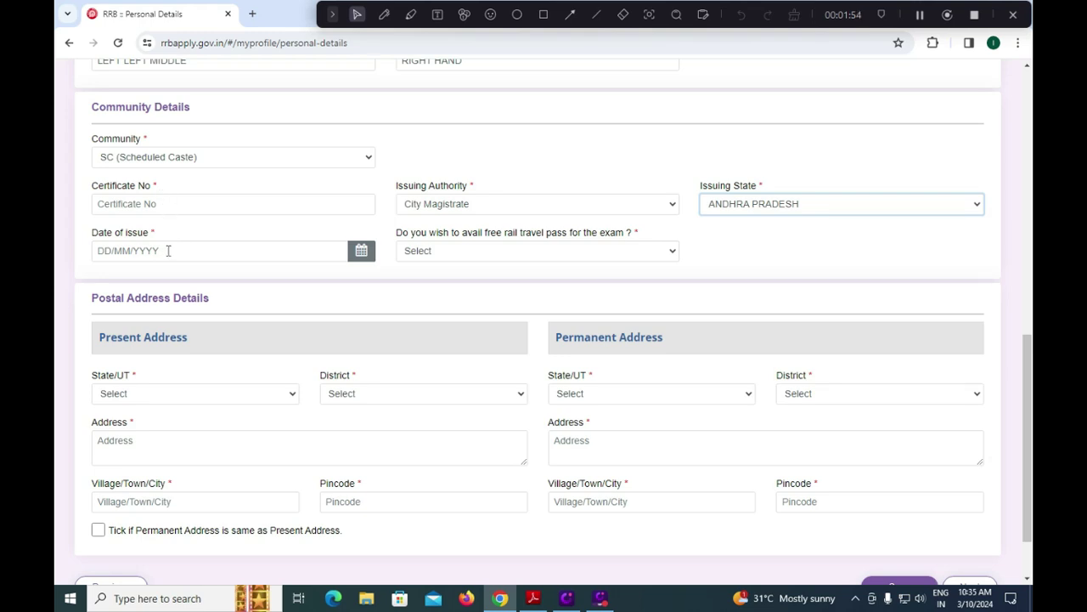
Request the free rail travel pass (Yes) and enter TIRUPATI as nearest railway station.
{"action": "left_click", "coordinate": [453, 257]}
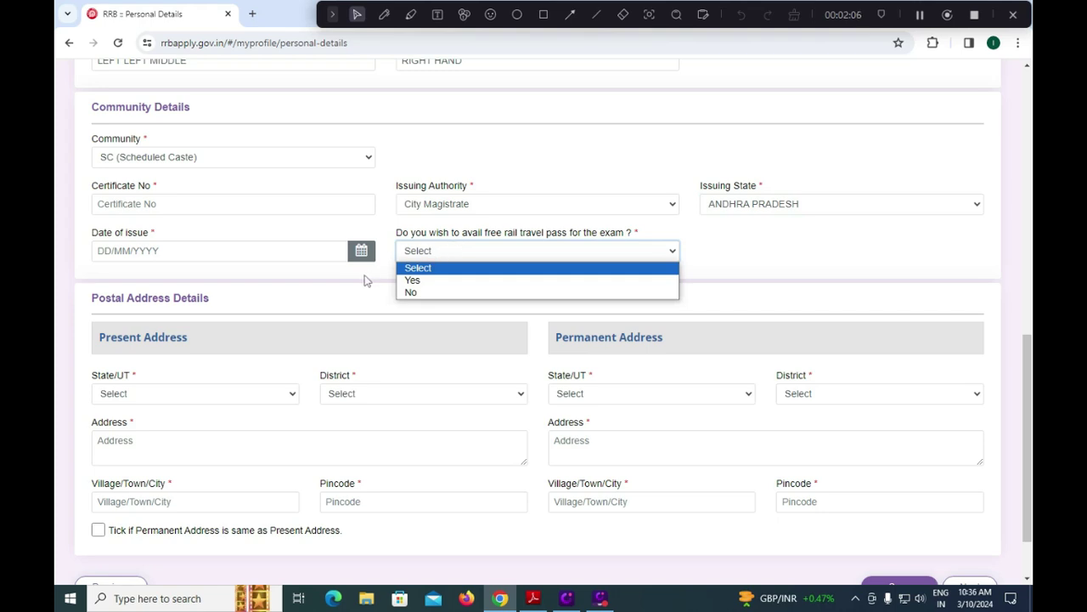
{"action": "left_click", "coordinate": [409, 277]}
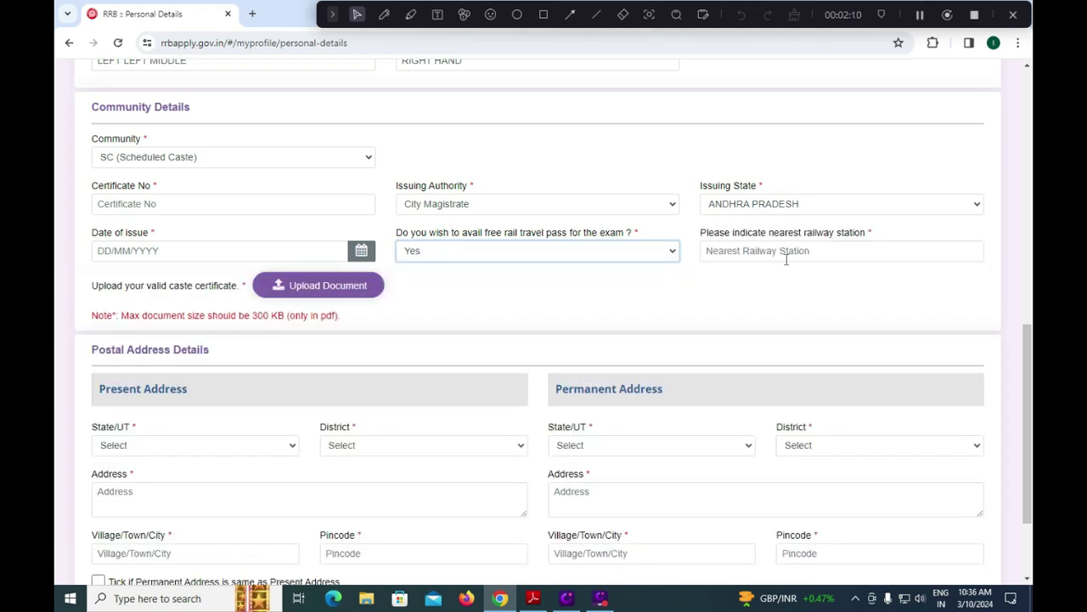
{"action": "left_click", "coordinate": [786, 259]}
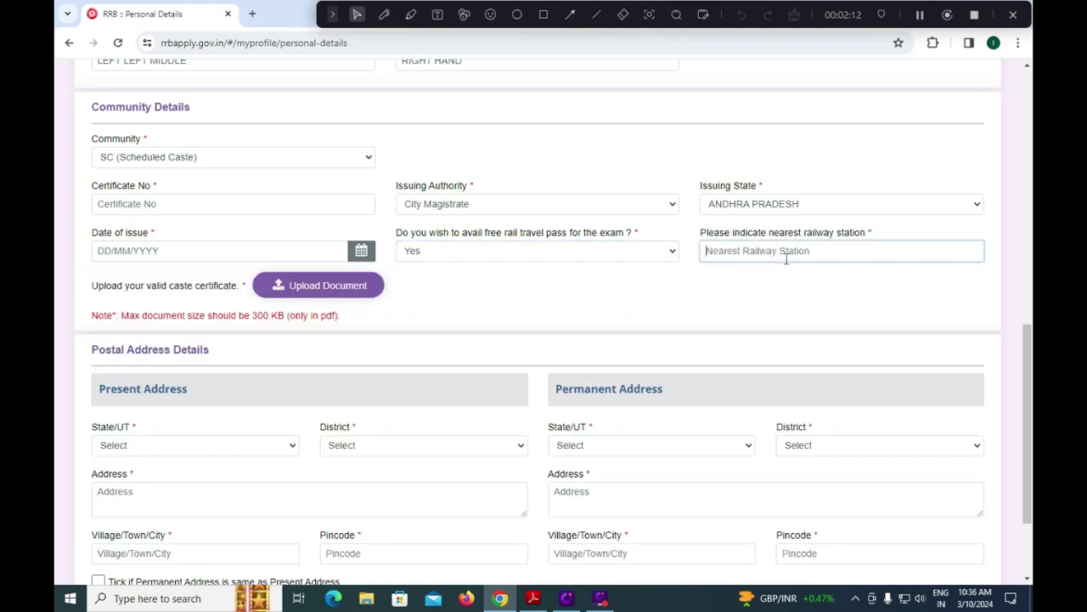
{"action": "type", "text": "TIRUPATI"}
Change the community to UR (Unreserved) and set the present address to ANDHRA PRADESH, Tirupati district.
{"action": "left_click", "coordinate": [369, 157]}
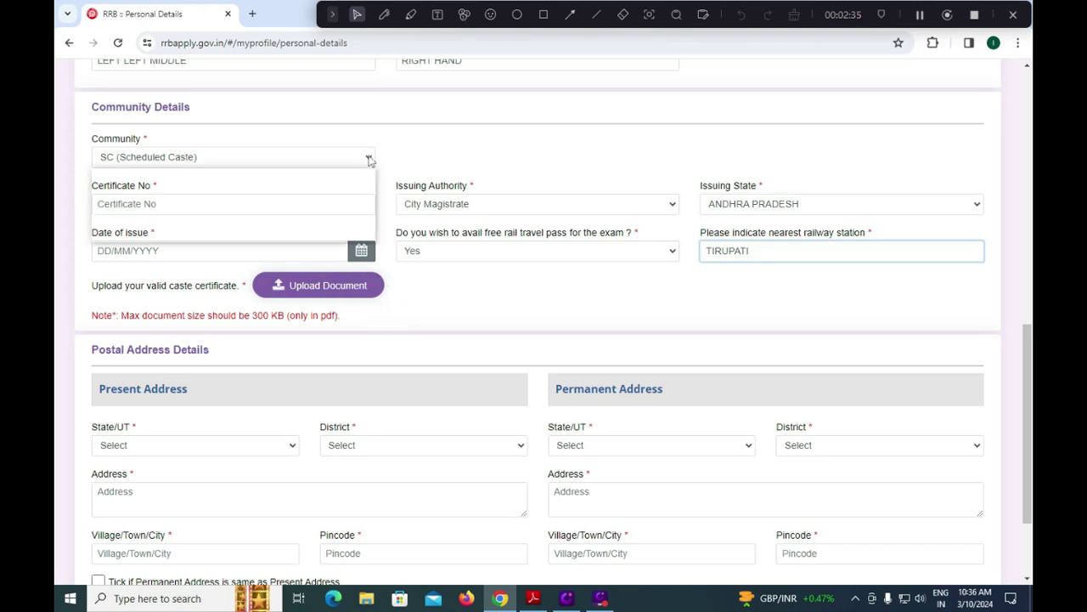
{"action": "left_click", "coordinate": [245, 186]}
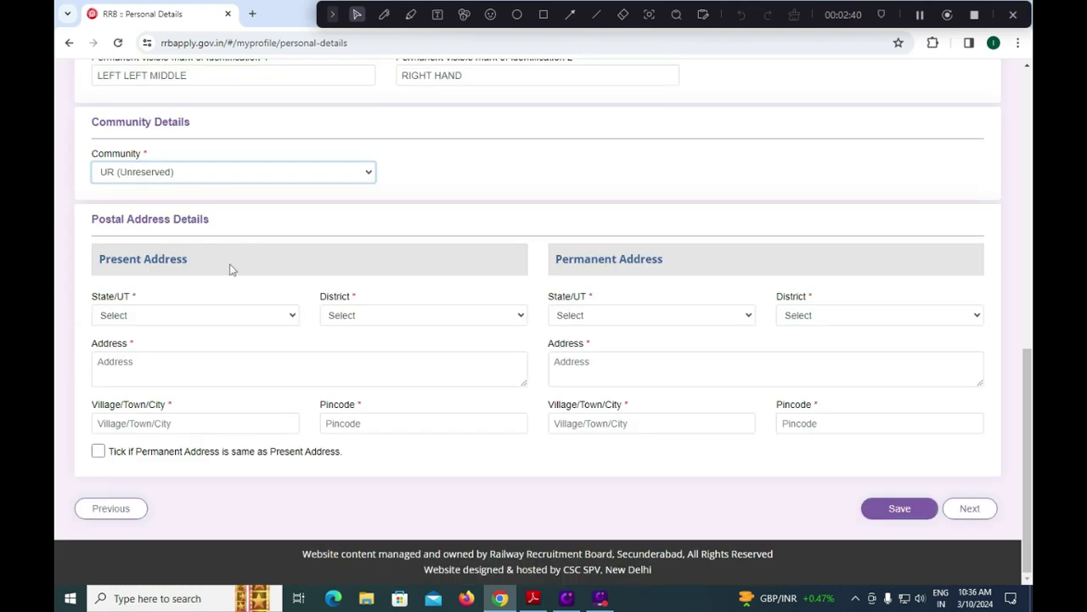
{"action": "left_click", "coordinate": [259, 319]}
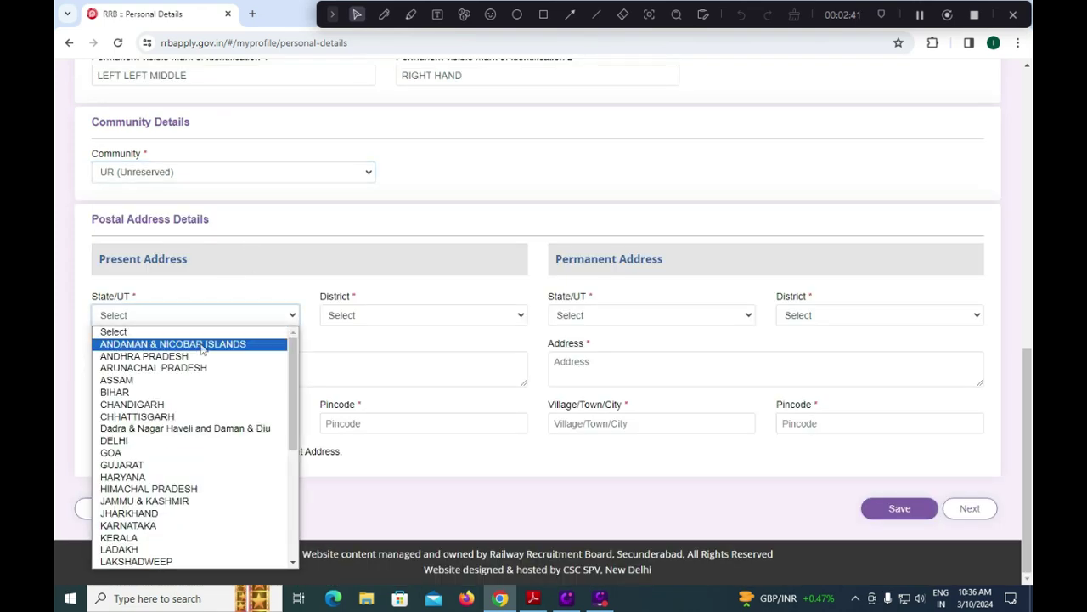
{"action": "left_click", "coordinate": [193, 351]}
{"action": "left_click", "coordinate": [361, 318]}
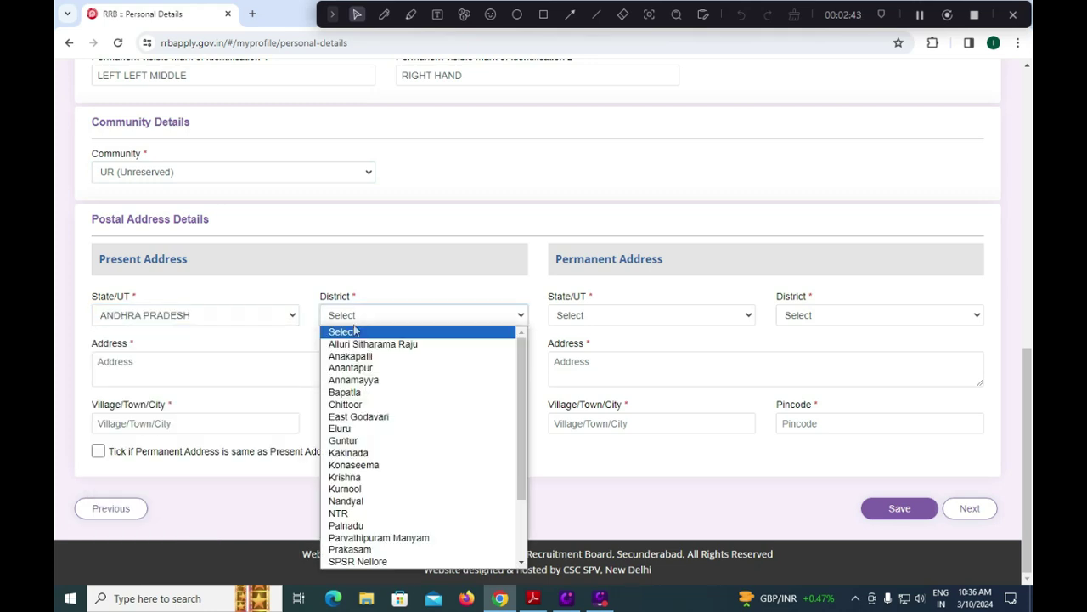
{"action": "scroll", "coordinate": [374, 408], "scroll_direction": "down", "scroll_amount": 2}
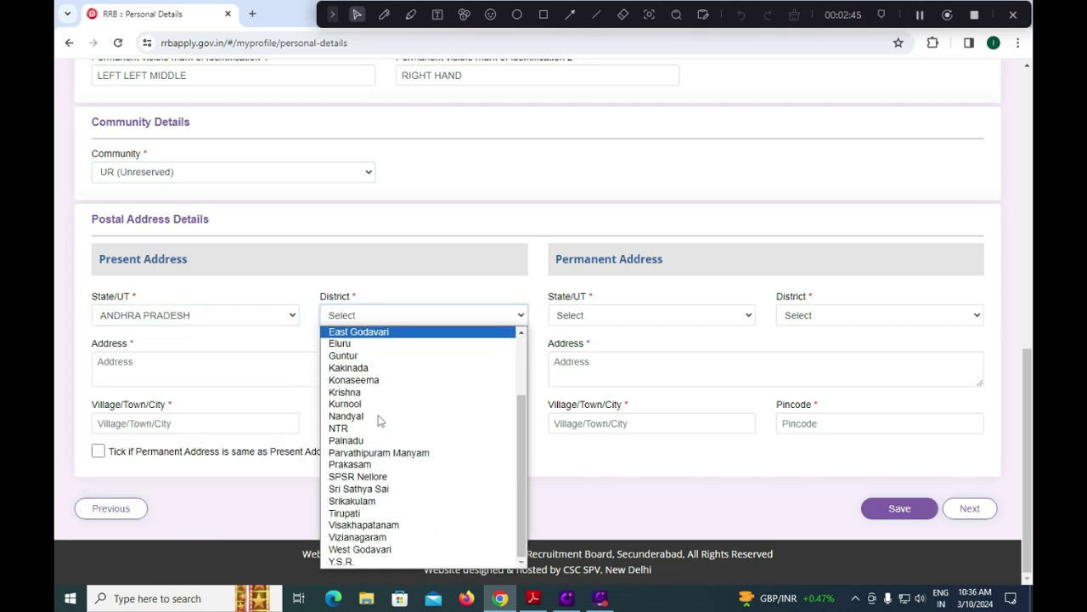
{"action": "left_click", "coordinate": [367, 513]}
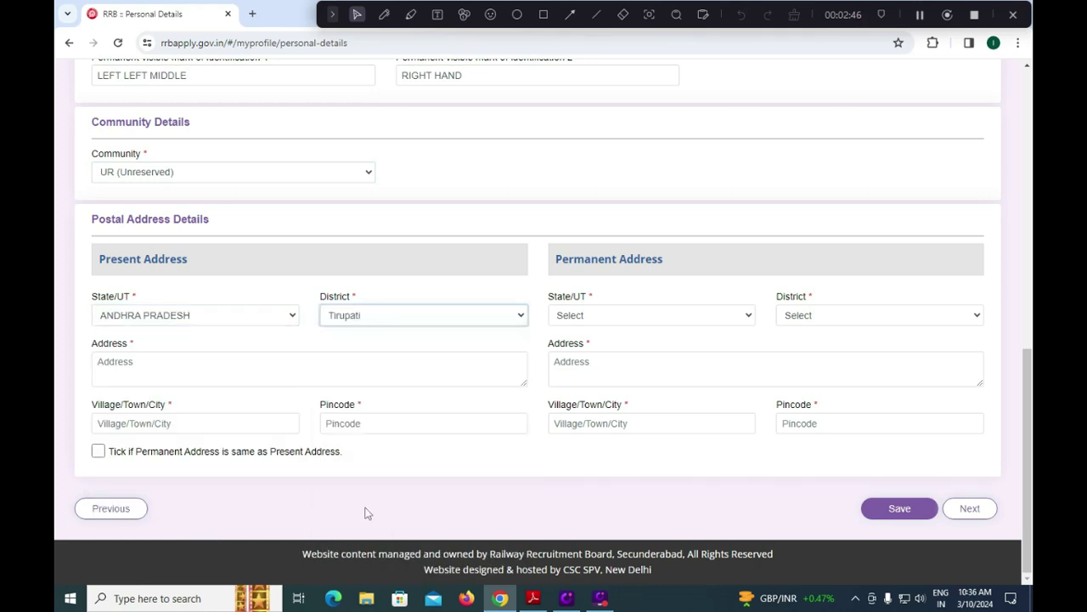
Enter the present street address and pincode, then try saving the personal details.
{"action": "left_click", "coordinate": [168, 365]}
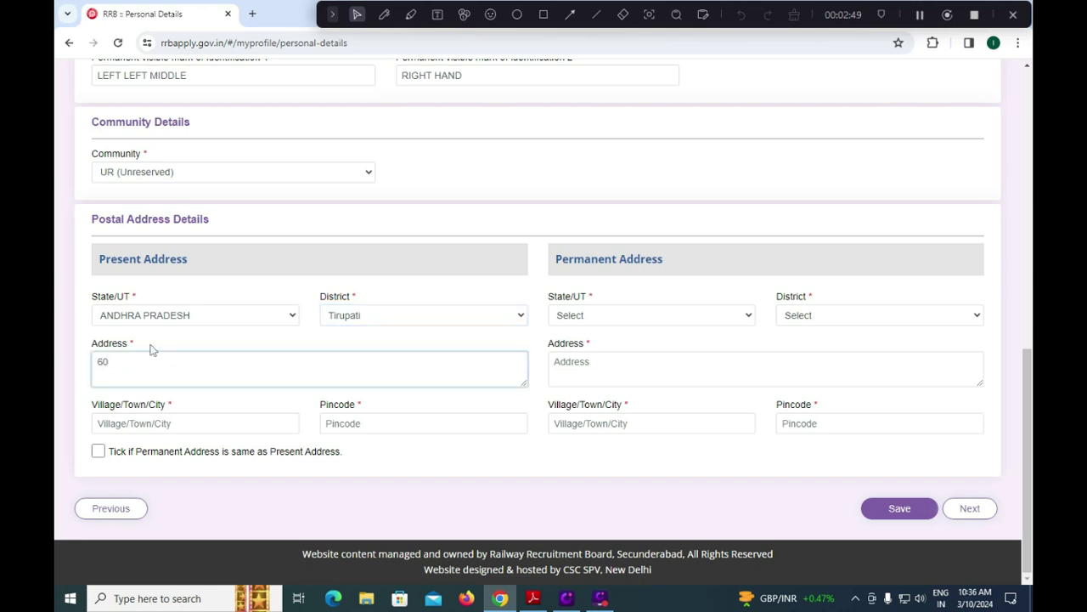
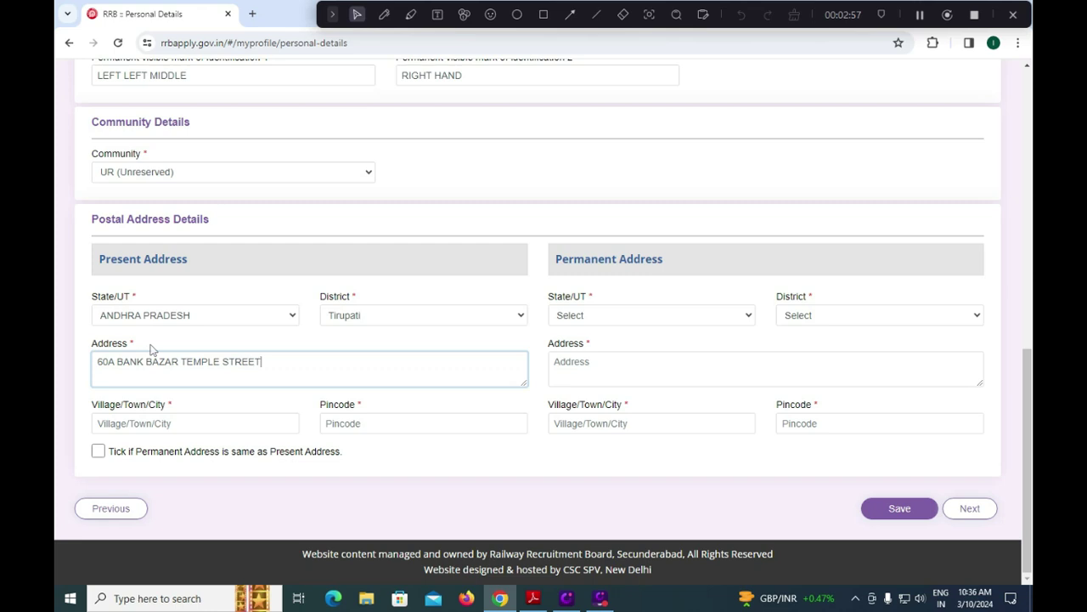
{"action": "left_click", "coordinate": [197, 422]}
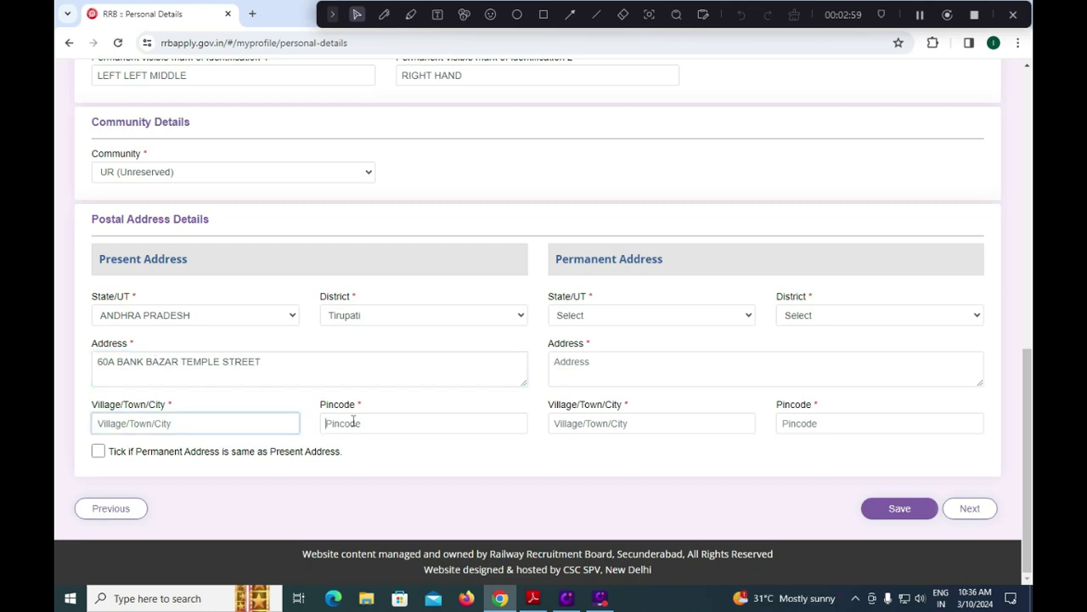
{"action": "left_click", "coordinate": [353, 423]}
{"action": "type", "text": "524011"}
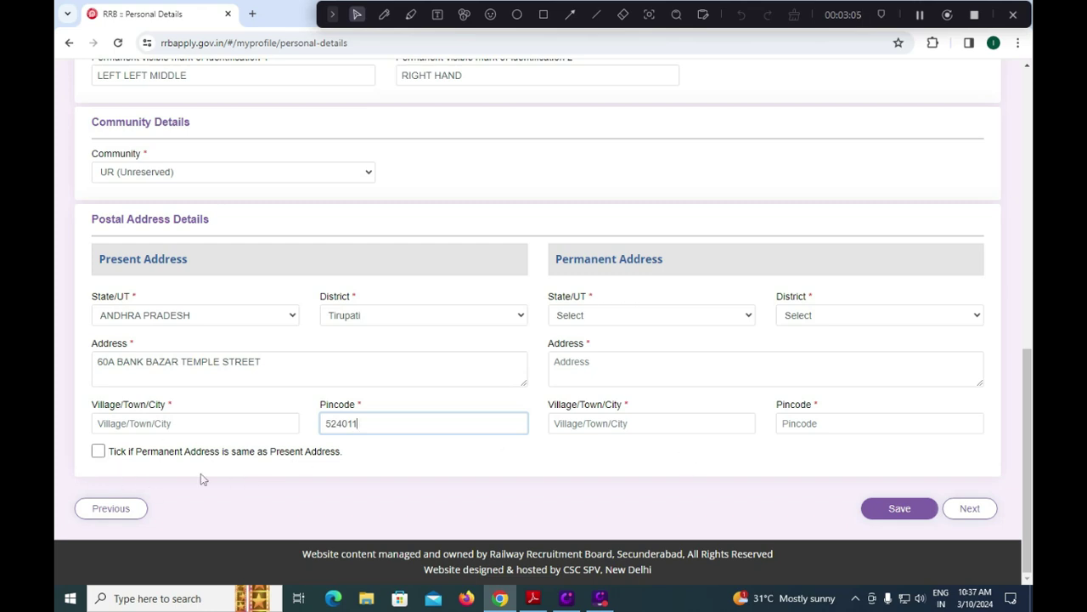
{"action": "left_click", "coordinate": [100, 457]}
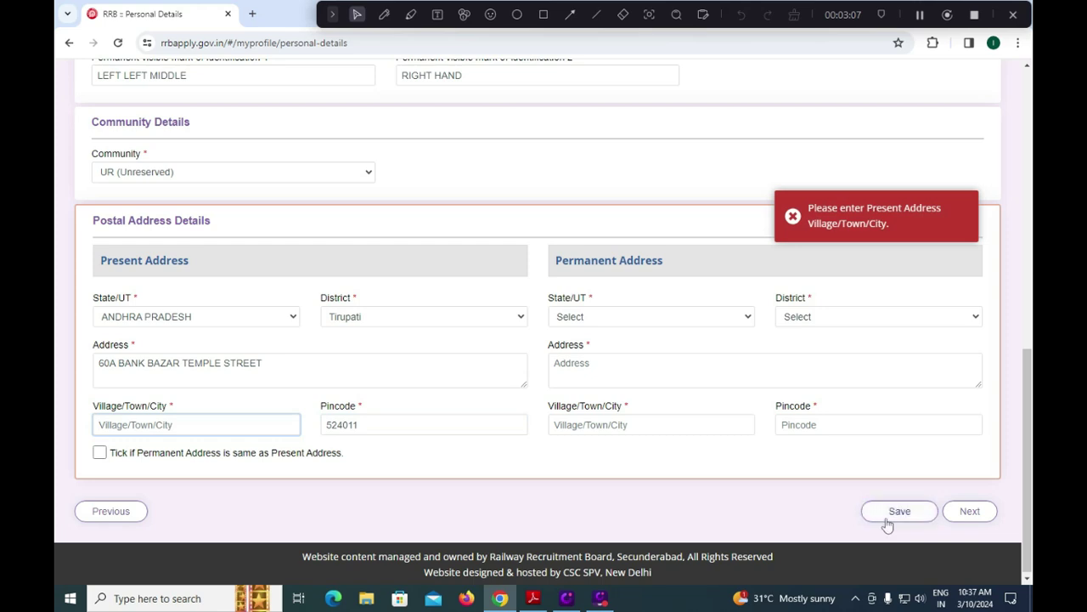
Go to the next form page and answer No to the Ex-Serviceman question.
{"action": "left_click", "coordinate": [953, 517]}
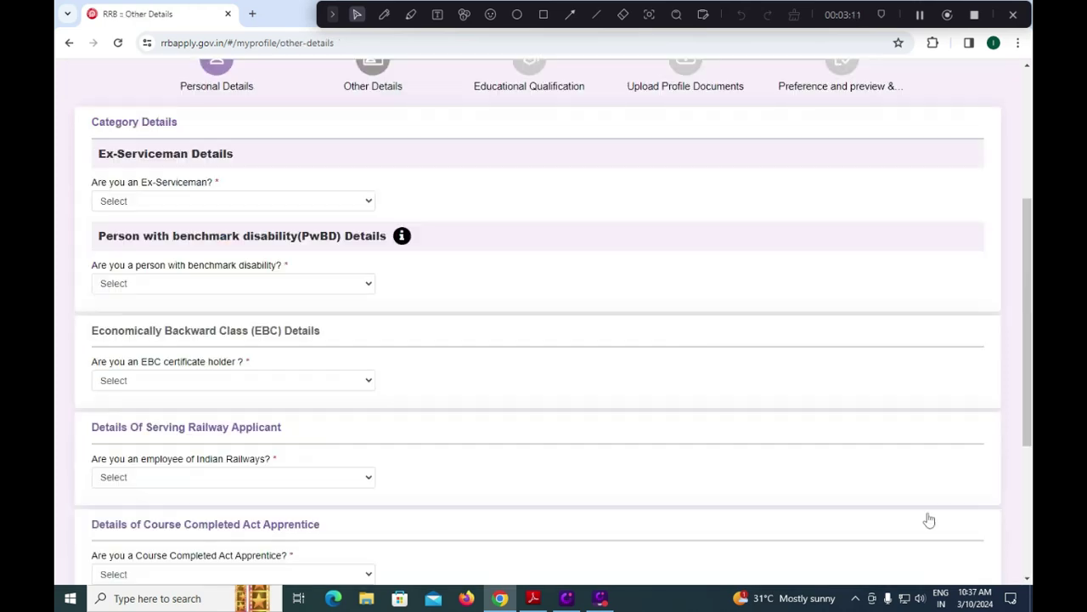
{"action": "left_click", "coordinate": [156, 201]}
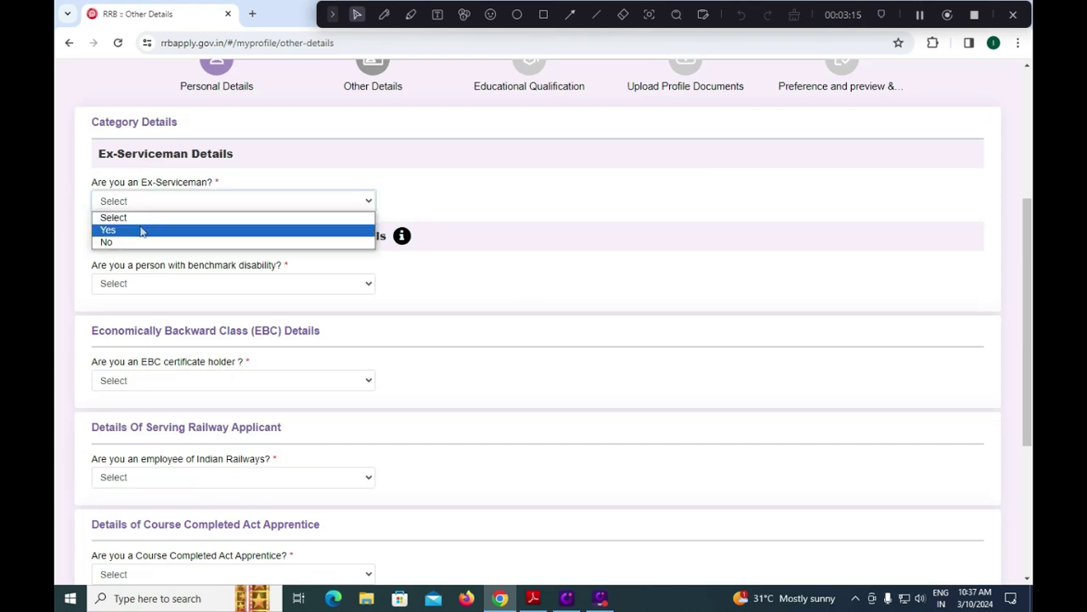
{"action": "left_click", "coordinate": [140, 228]}
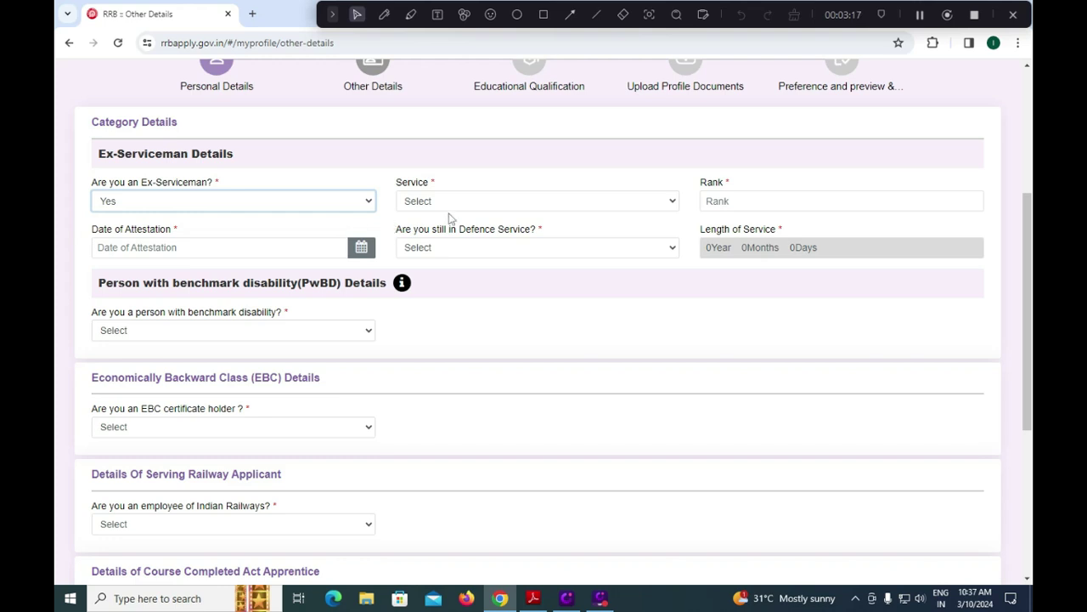
{"action": "left_click", "coordinate": [450, 201]}
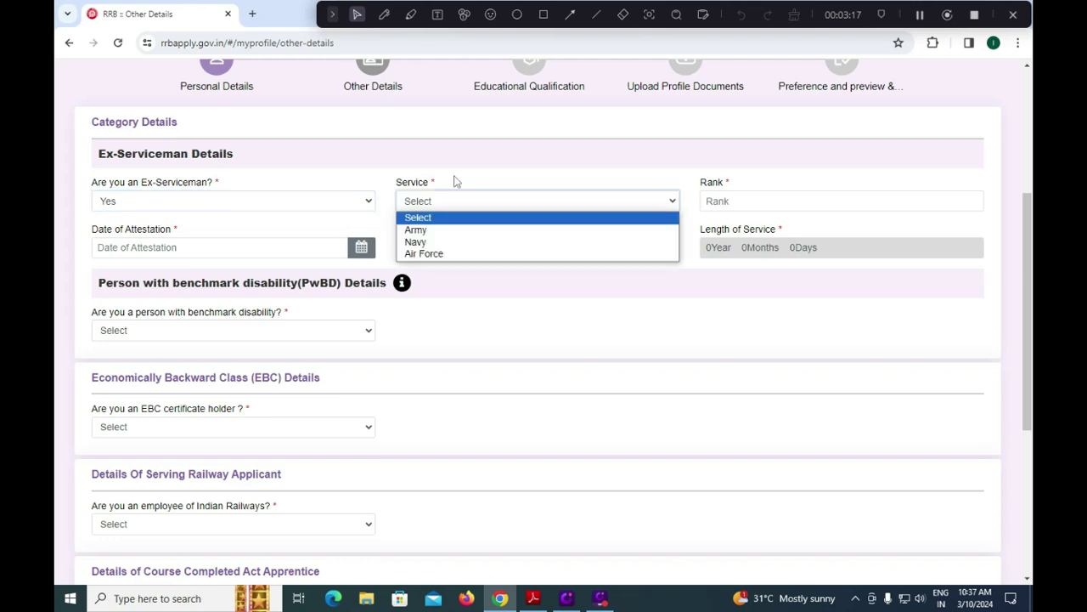
{"action": "left_click", "coordinate": [205, 198]}
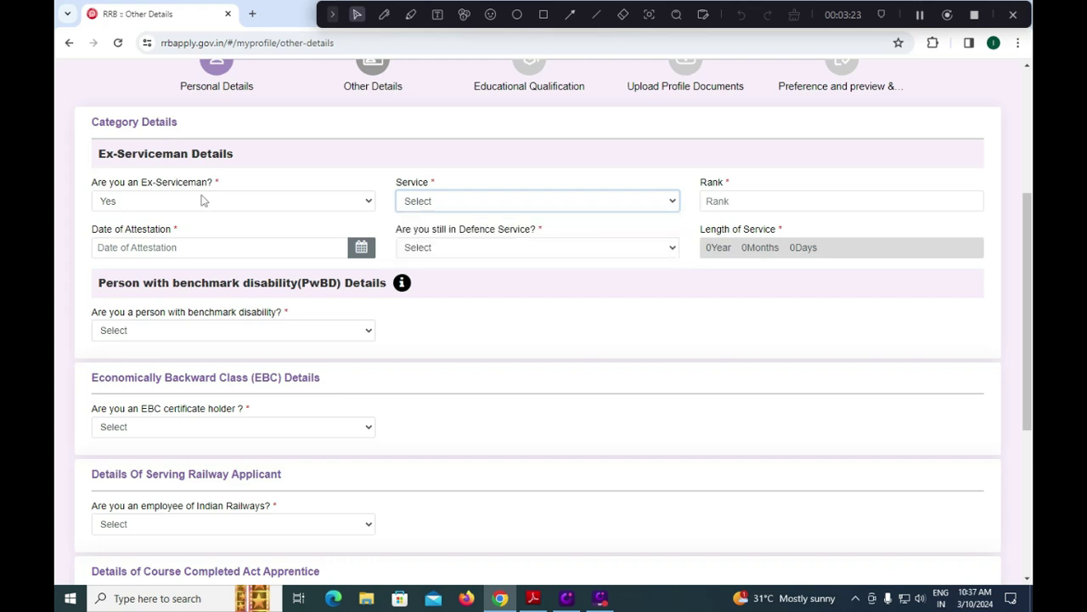
{"action": "left_click", "coordinate": [201, 201]}
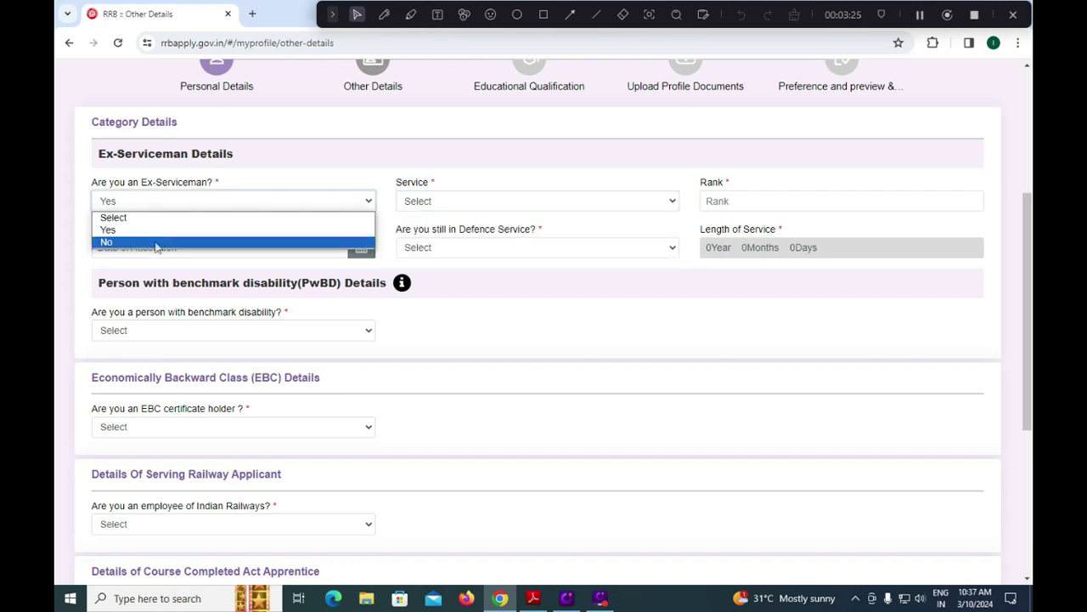
{"action": "left_click", "coordinate": [155, 243]}
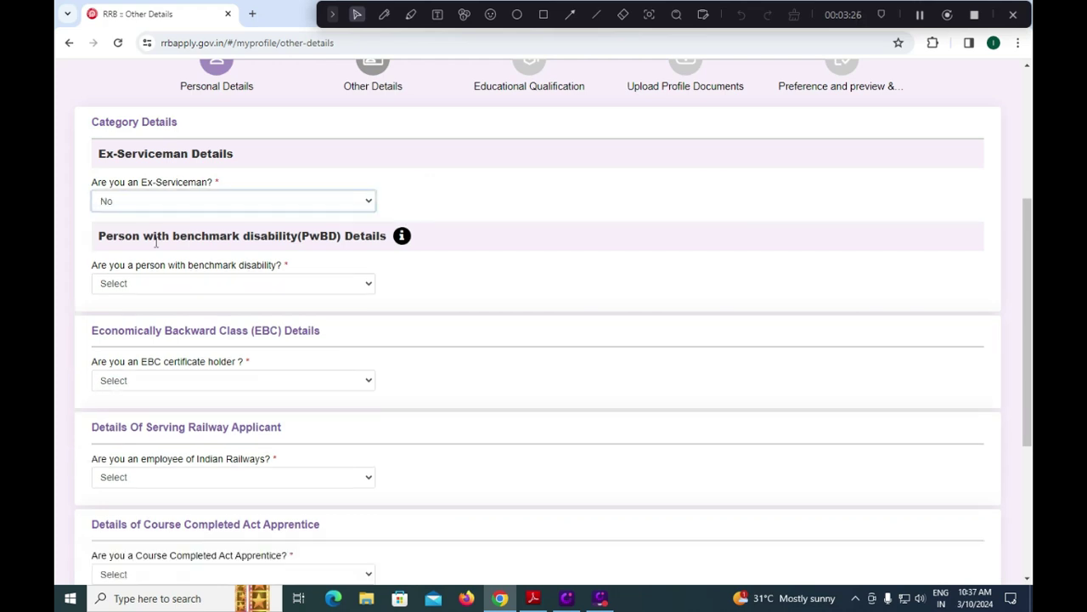
Answer No to benchmark disability and Yes to EBC certificate holder.
{"action": "left_click", "coordinate": [212, 288]}
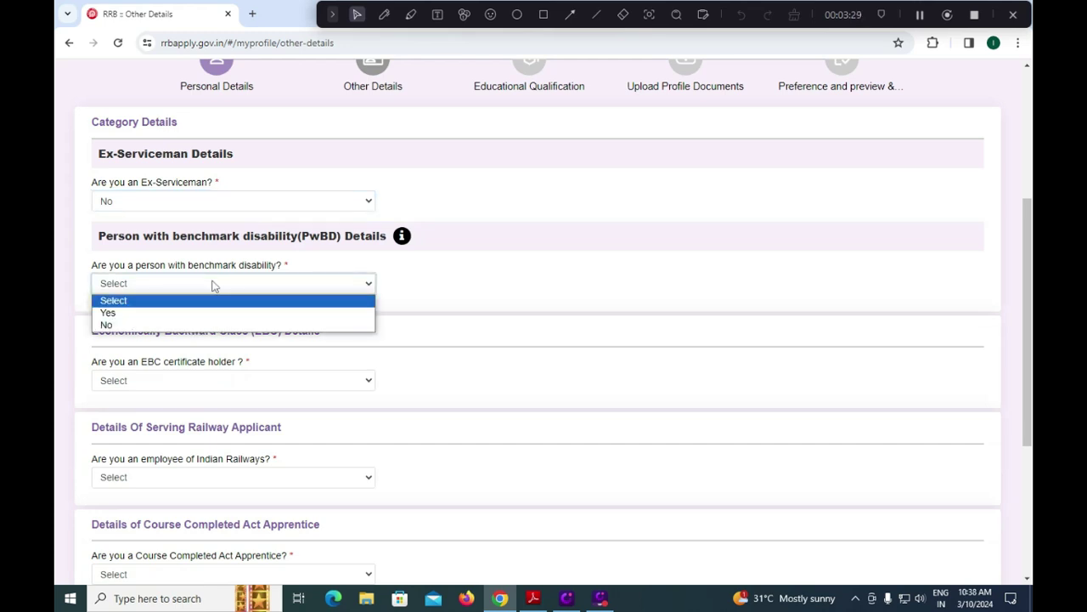
{"action": "left_click", "coordinate": [173, 315]}
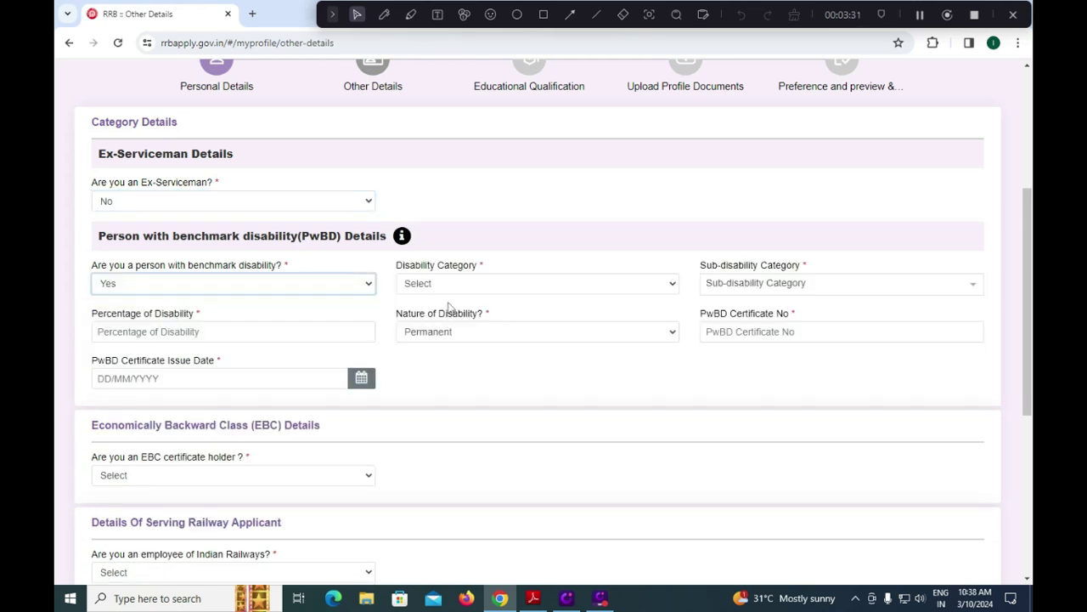
{"action": "left_click", "coordinate": [263, 289]}
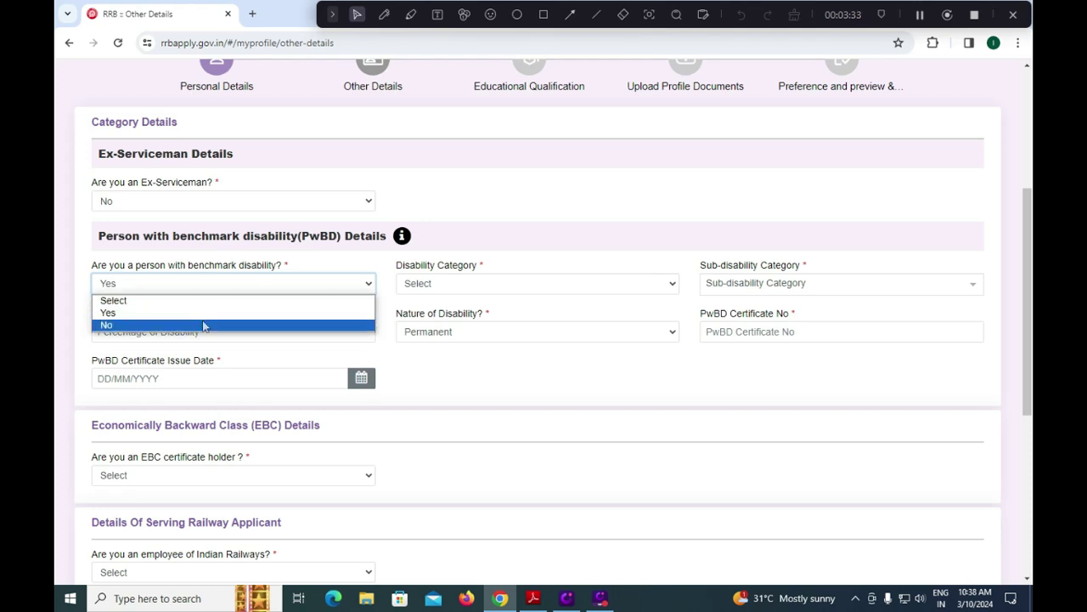
{"action": "left_click", "coordinate": [213, 323]}
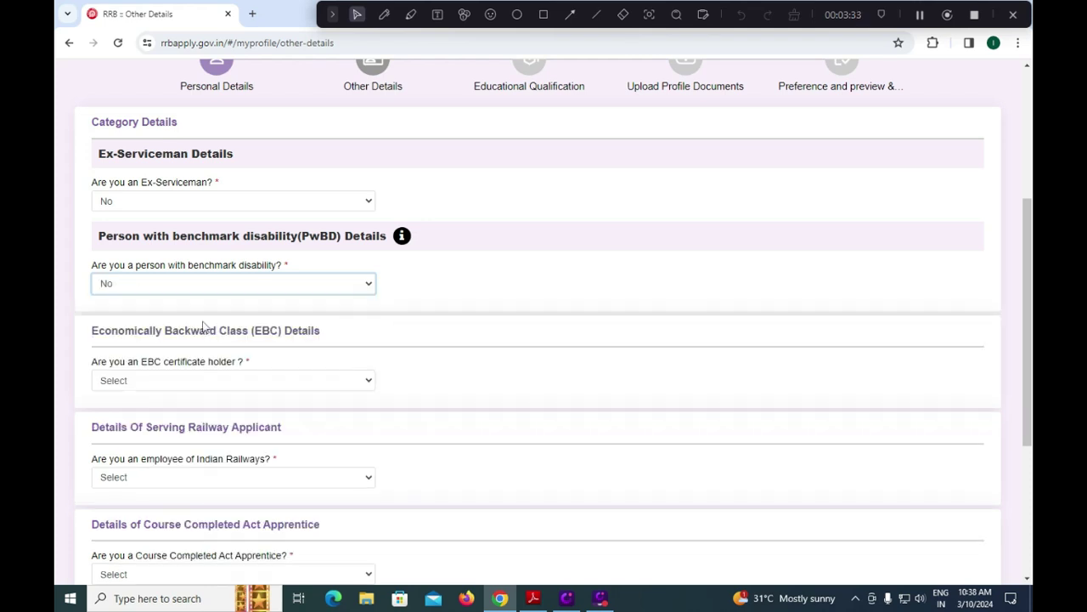
{"action": "left_click", "coordinate": [234, 380]}
{"action": "left_click", "coordinate": [202, 396]}
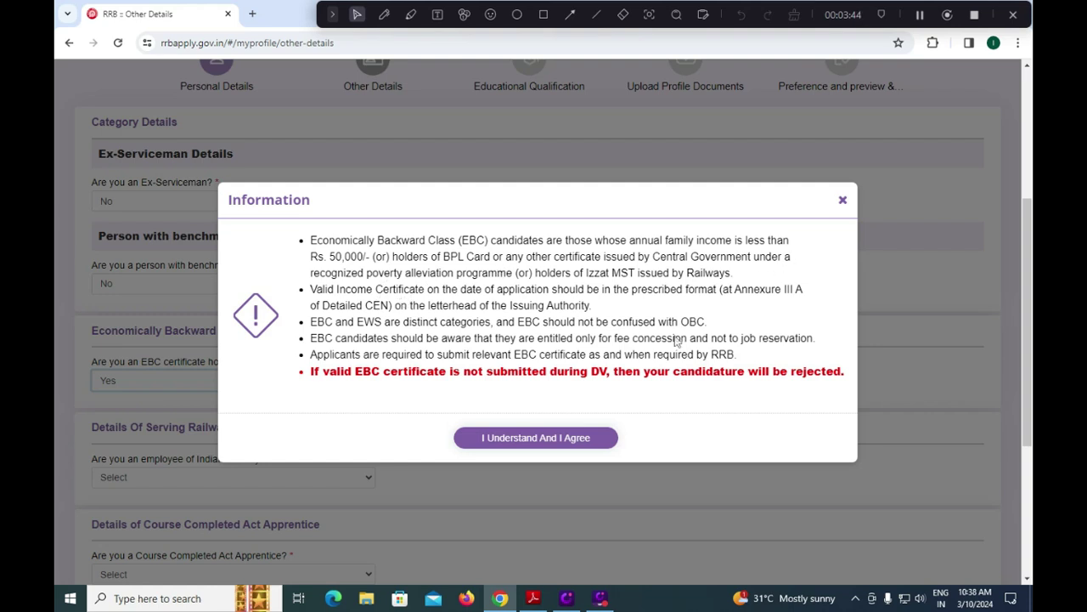
Dismiss the EBC notice and change EBC certificate holder to No.
{"action": "left_click", "coordinate": [842, 201]}
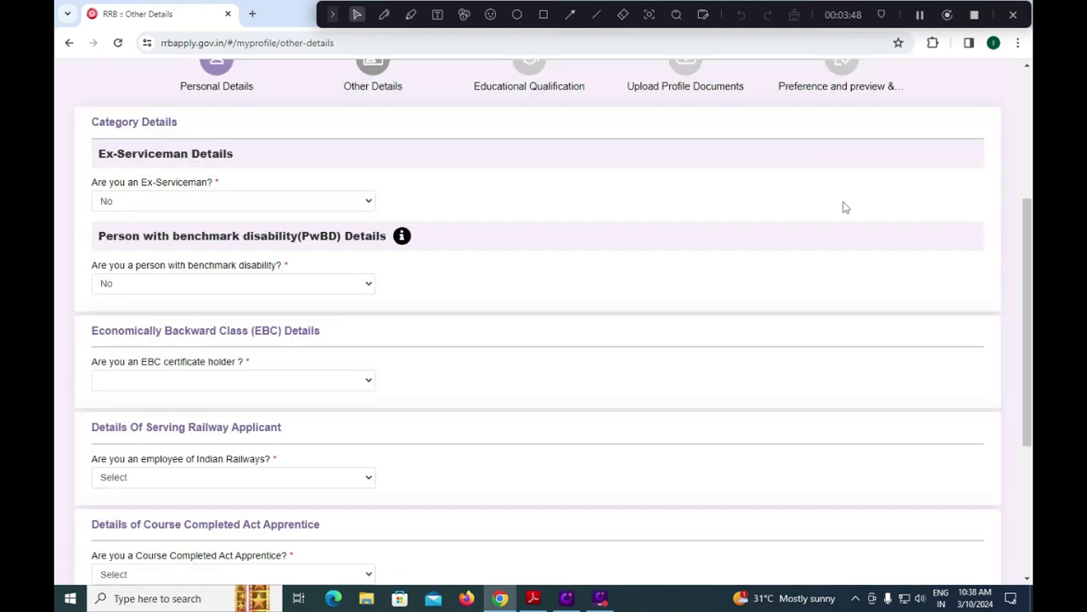
{"action": "left_click", "coordinate": [291, 383]}
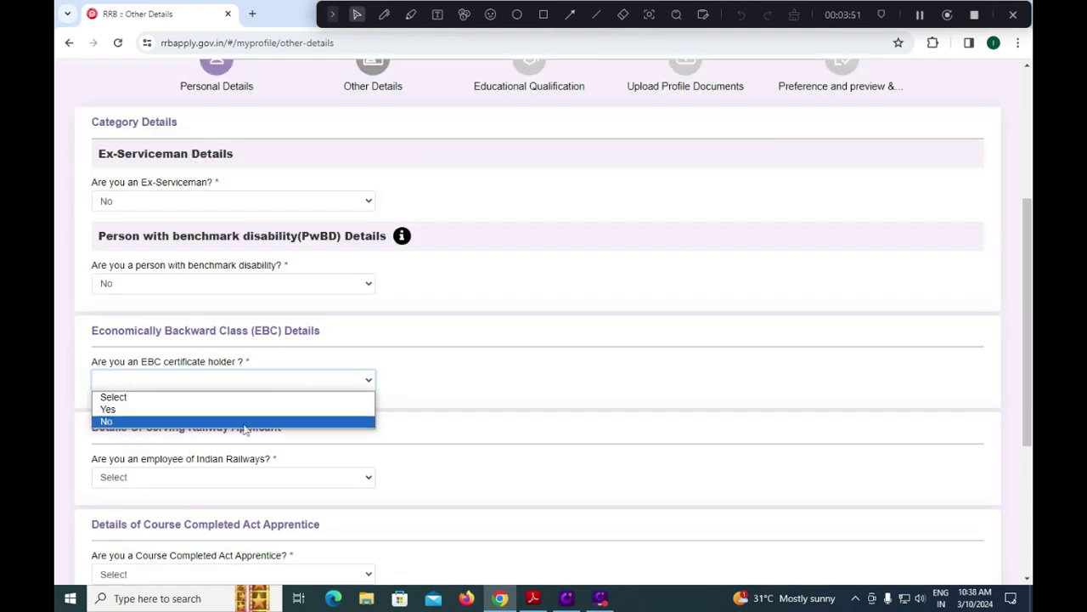
{"action": "left_click", "coordinate": [243, 421]}
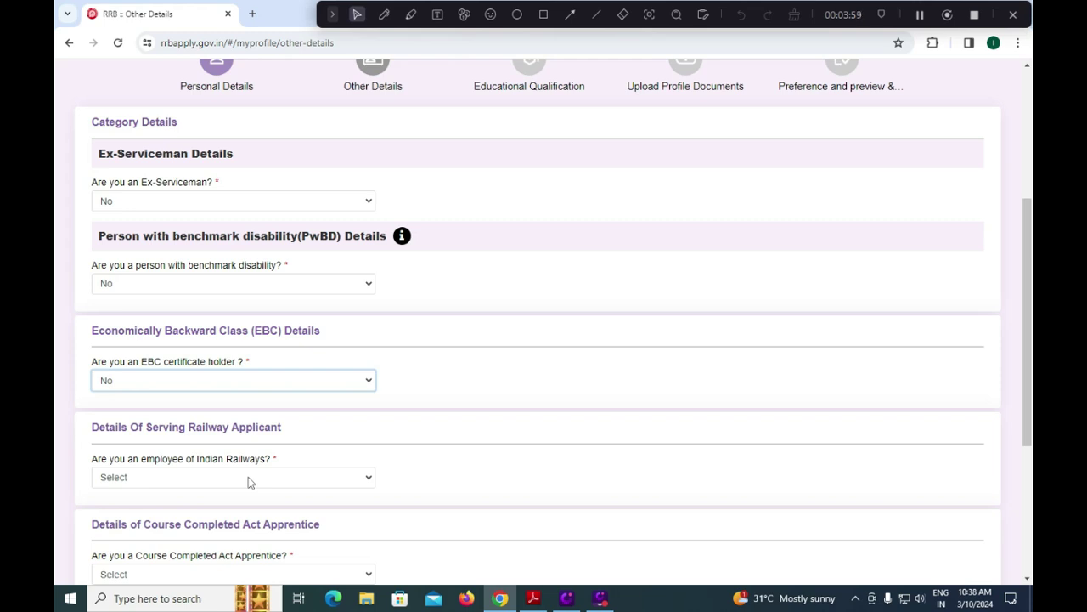
Set the Indian Railways employee answer to No after briefly trying Yes.
{"action": "left_click", "coordinate": [249, 481]}
{"action": "left_click", "coordinate": [223, 506]}
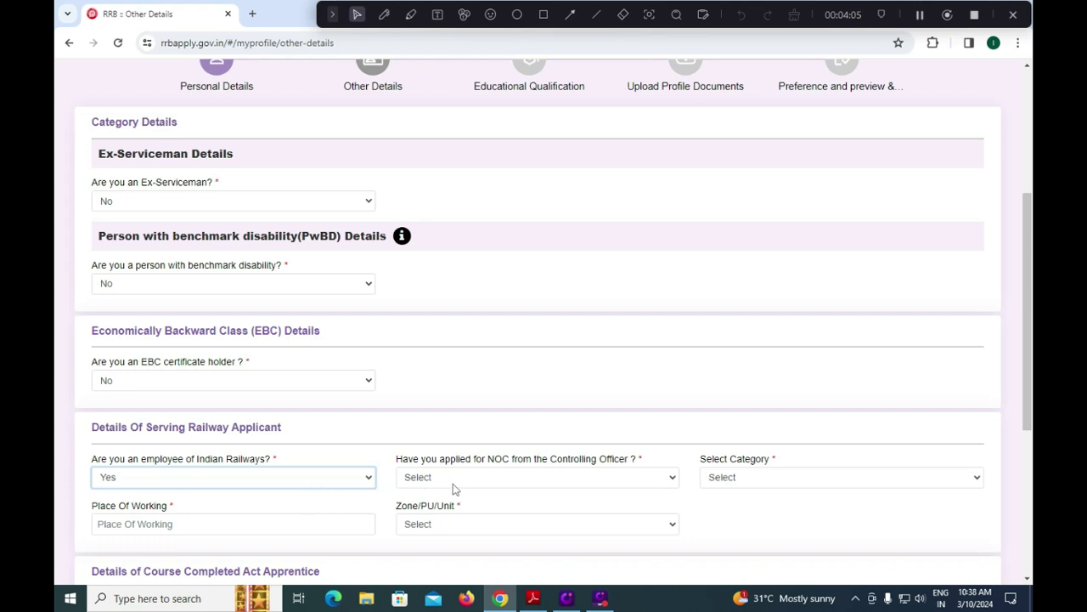
{"action": "left_click", "coordinate": [538, 480]}
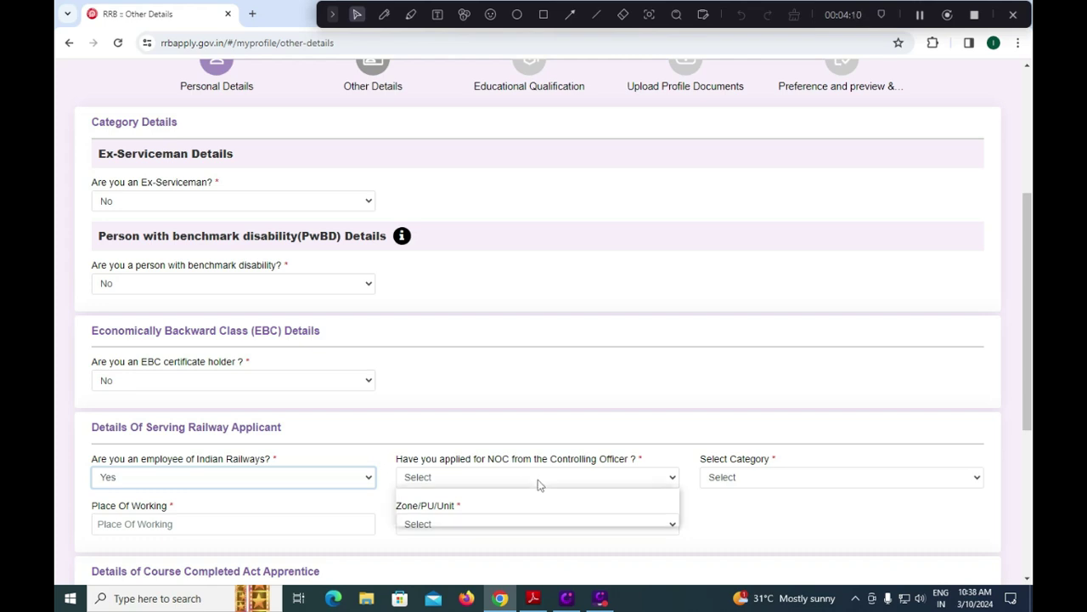
{"action": "left_click", "coordinate": [741, 480]}
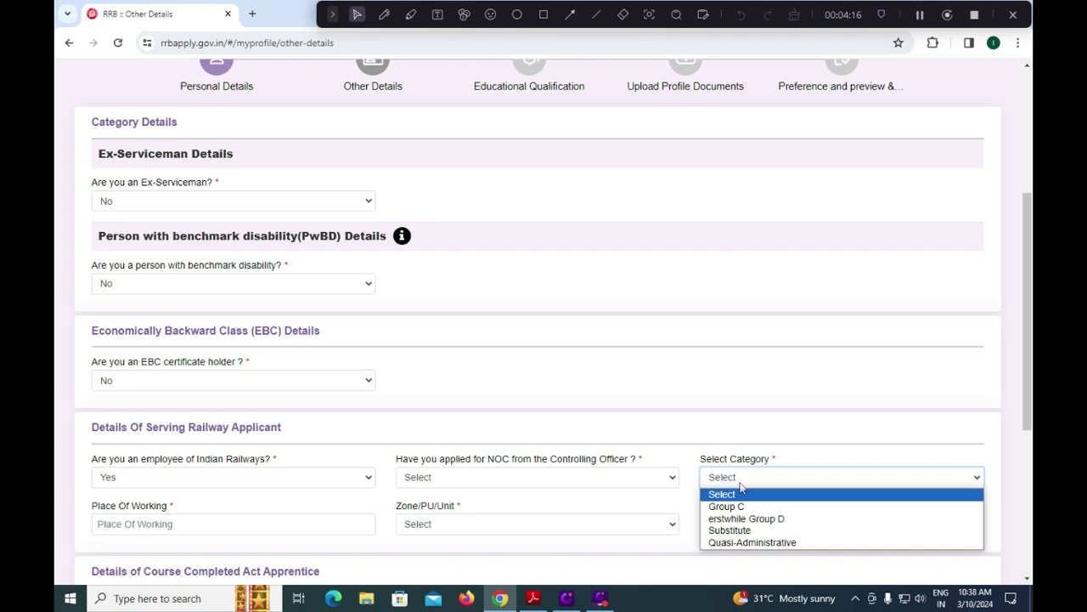
{"action": "left_click", "coordinate": [169, 524]}
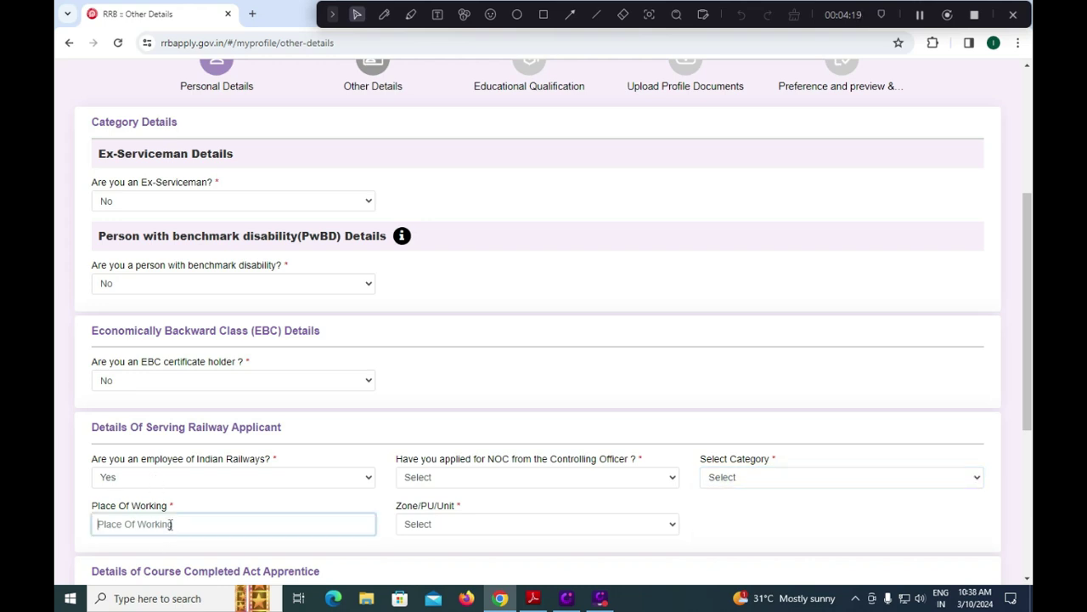
{"action": "left_click", "coordinate": [208, 476]}
{"action": "left_click", "coordinate": [152, 519]}
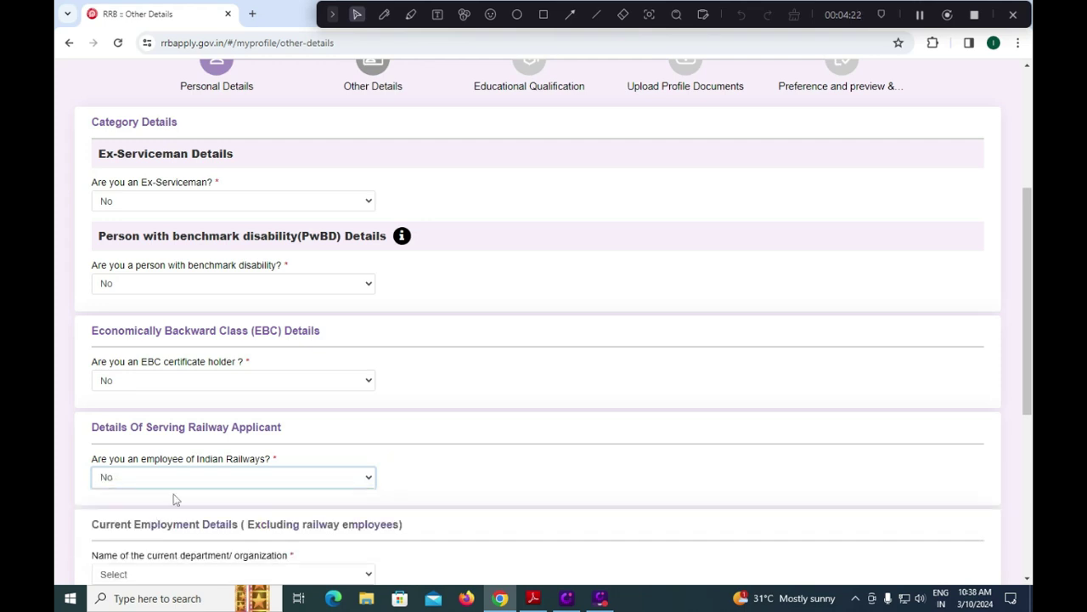
Set current organization to Not Applicable and answer No to Course Completed Act Apprentice.
{"action": "scroll", "coordinate": [214, 477], "scroll_direction": "down", "scroll_amount": 3}
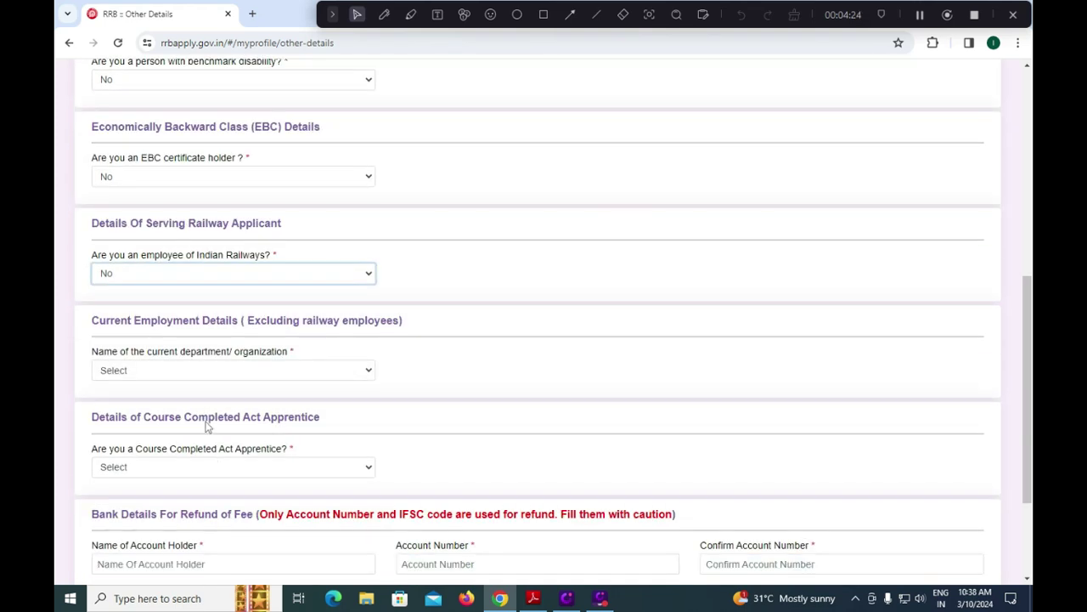
{"action": "left_click", "coordinate": [192, 371]}
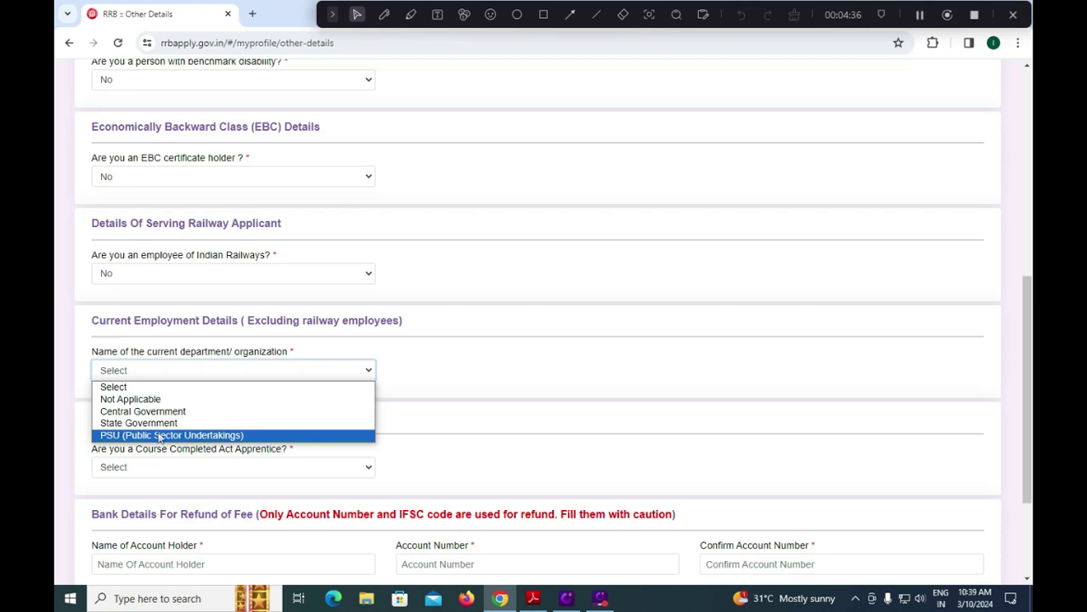
{"action": "left_click", "coordinate": [156, 399]}
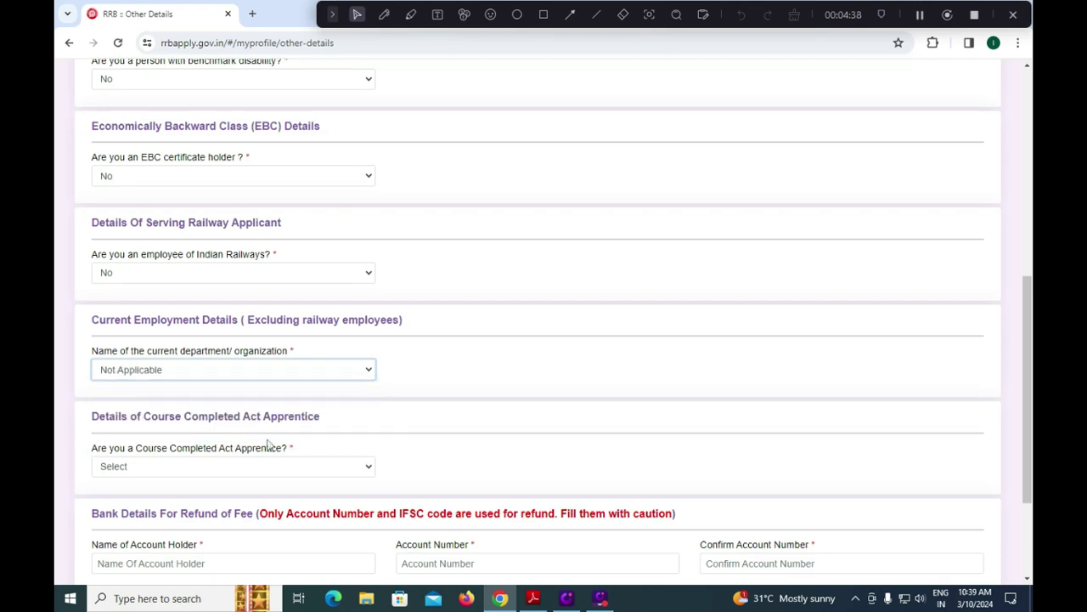
{"action": "scroll", "coordinate": [255, 433], "scroll_direction": "down", "scroll_amount": 2}
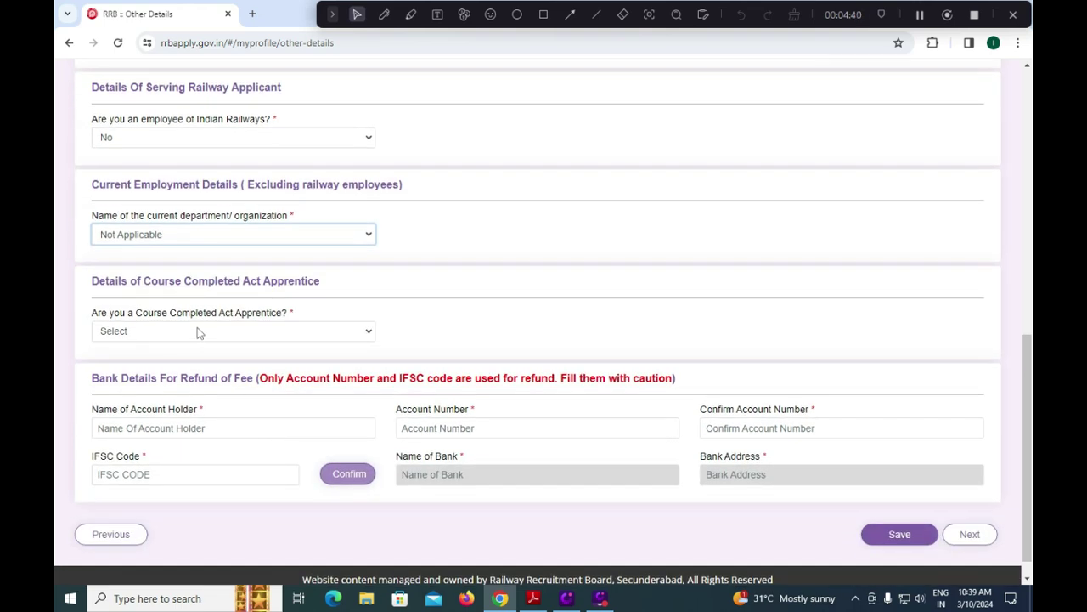
{"action": "left_click", "coordinate": [216, 334]}
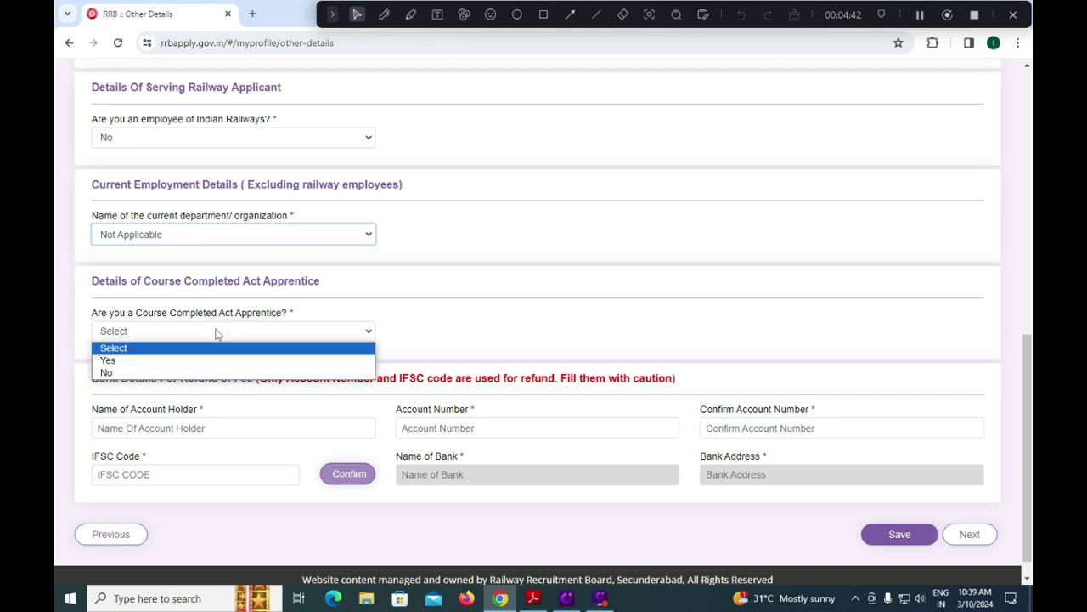
{"action": "left_click", "coordinate": [169, 361]}
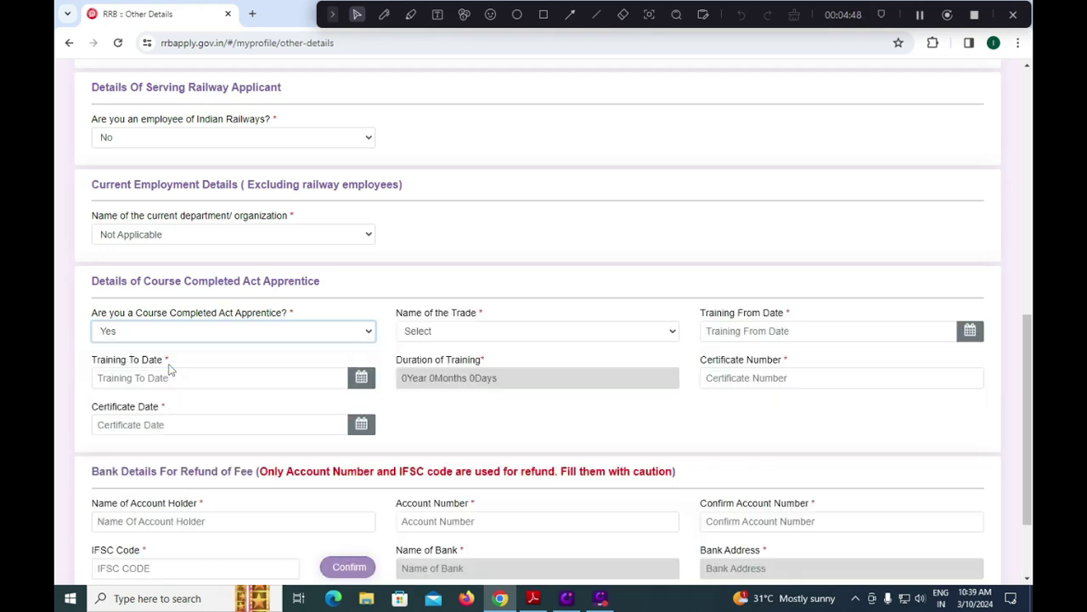
{"action": "left_click", "coordinate": [433, 334]}
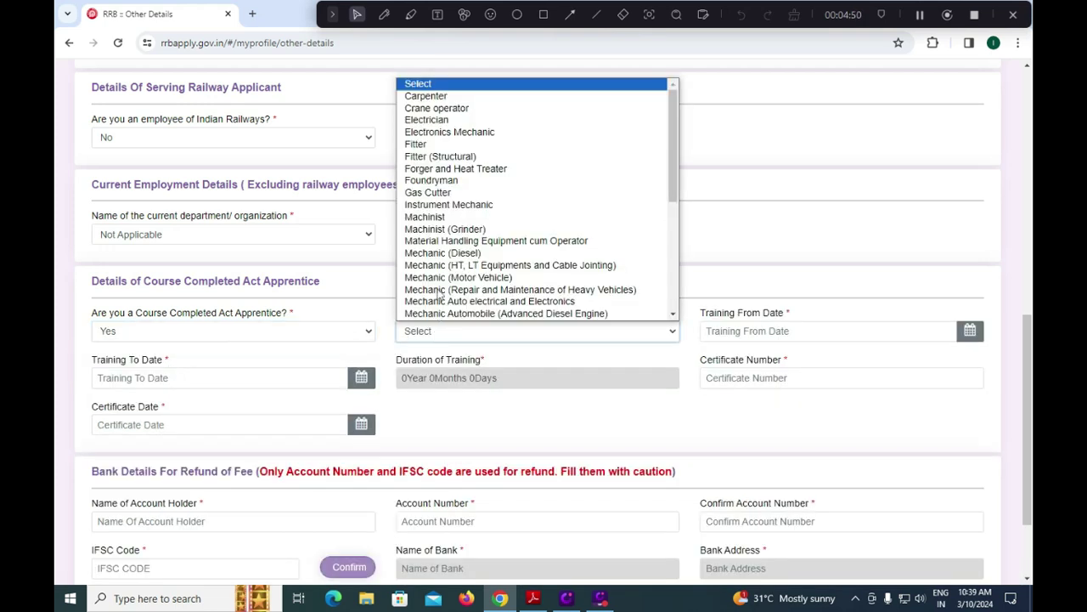
{"action": "left_click", "coordinate": [499, 403]}
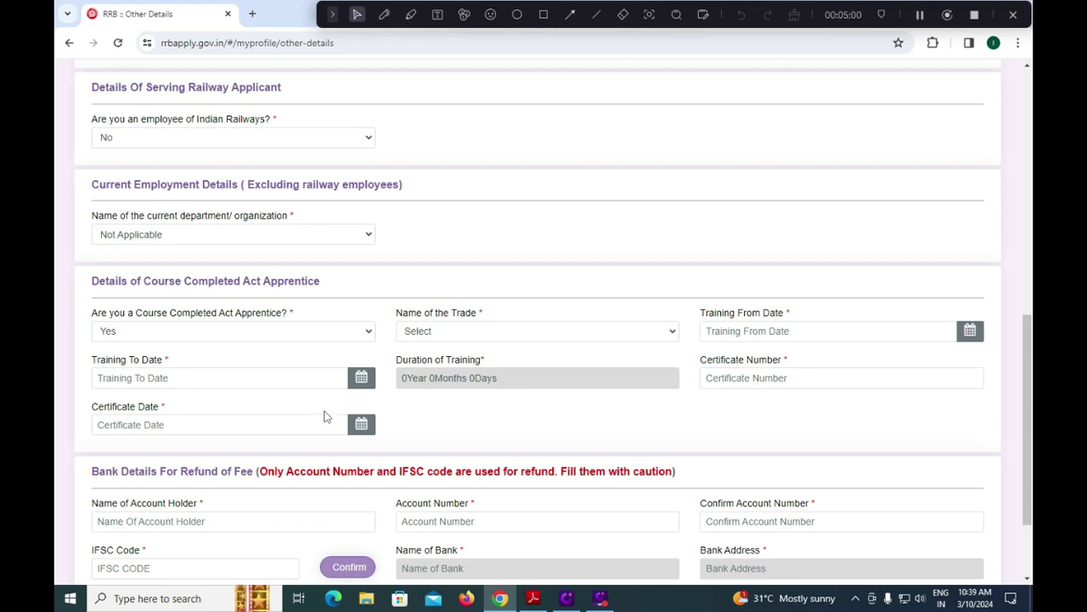
{"action": "left_click", "coordinate": [236, 333]}
{"action": "left_click", "coordinate": [175, 372]}
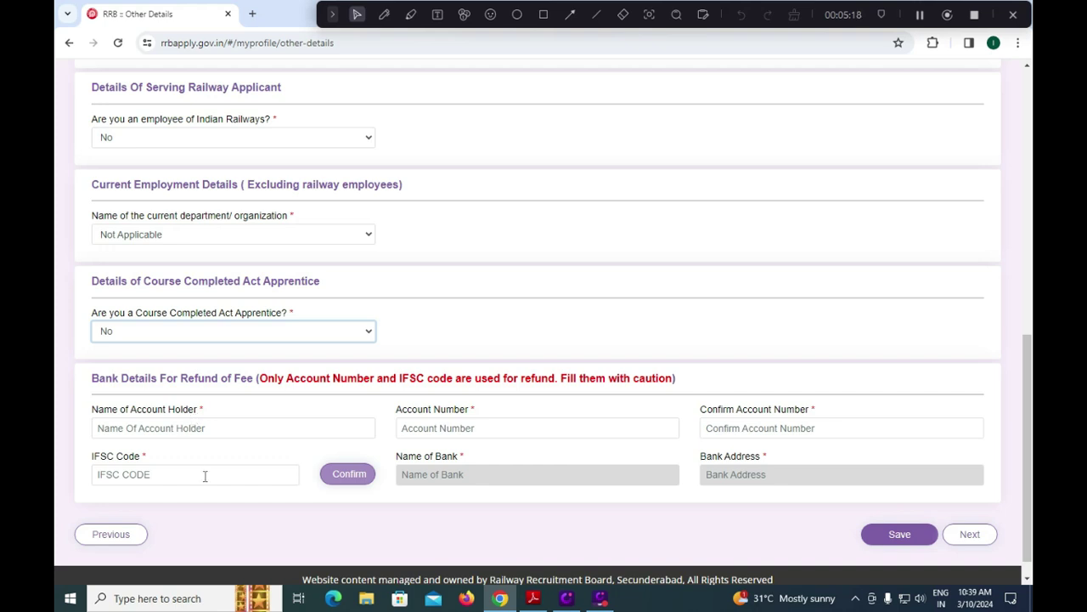
Go through the account holder name, confirm account number and IFSC code fields.
{"action": "left_click", "coordinate": [223, 427]}
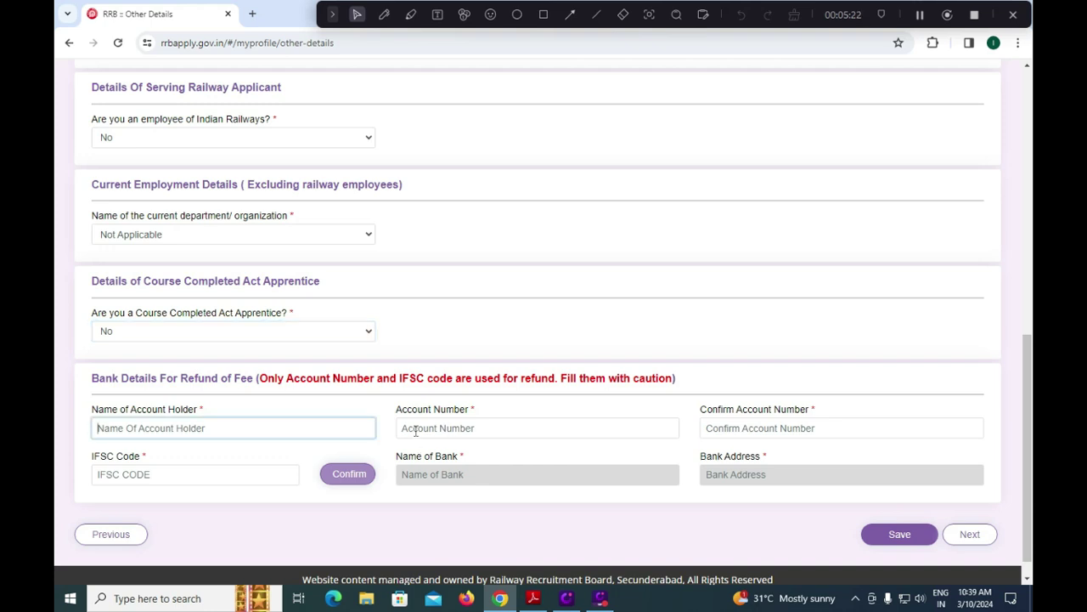
{"action": "left_click", "coordinate": [772, 428]}
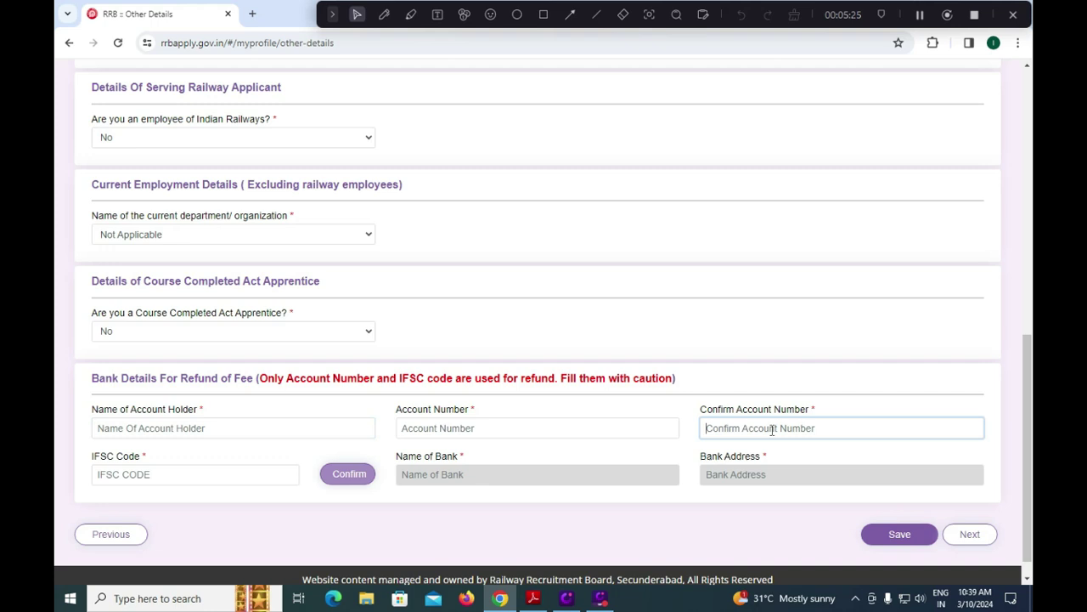
{"action": "left_click", "coordinate": [230, 474]}
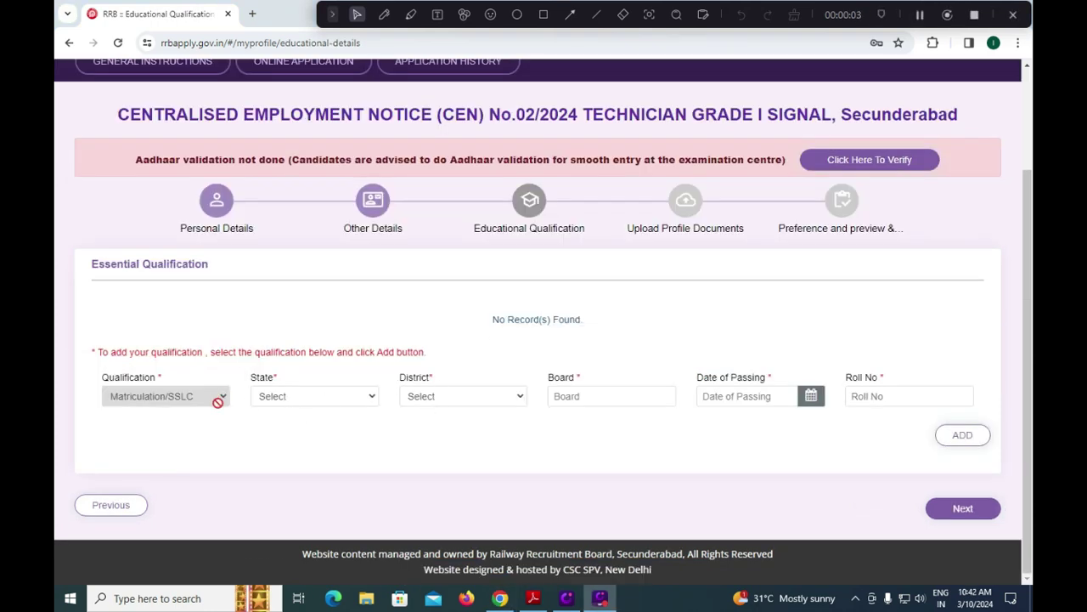
Set the Matriculation/SSLC state to ANDHRA PRADESH, district Tirupati, and board CBSE.
{"action": "left_click", "coordinate": [341, 401]}
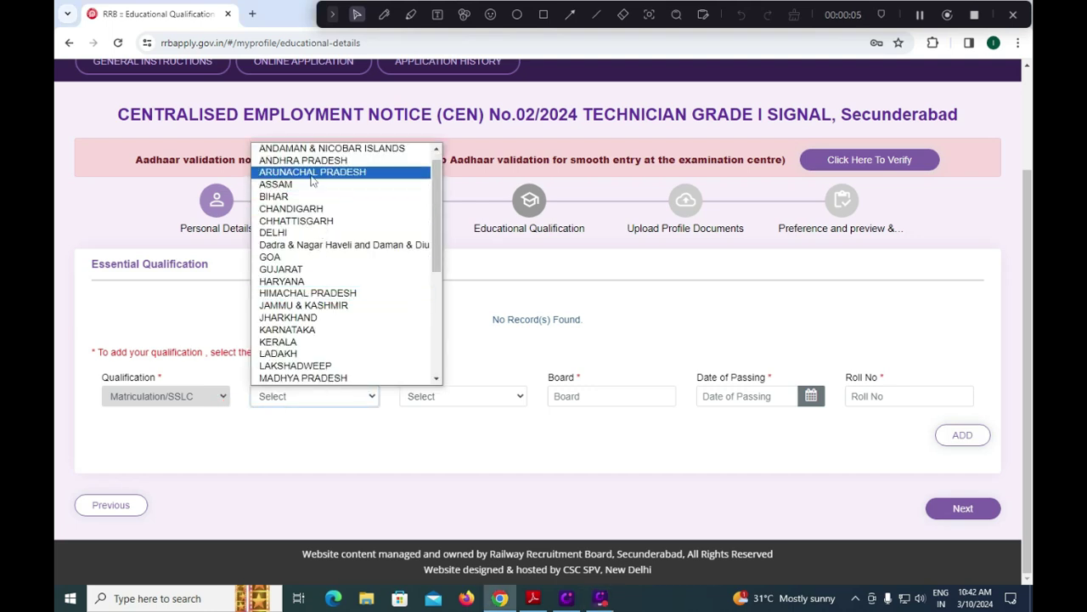
{"action": "left_click", "coordinate": [315, 161]}
{"action": "left_click", "coordinate": [459, 397]}
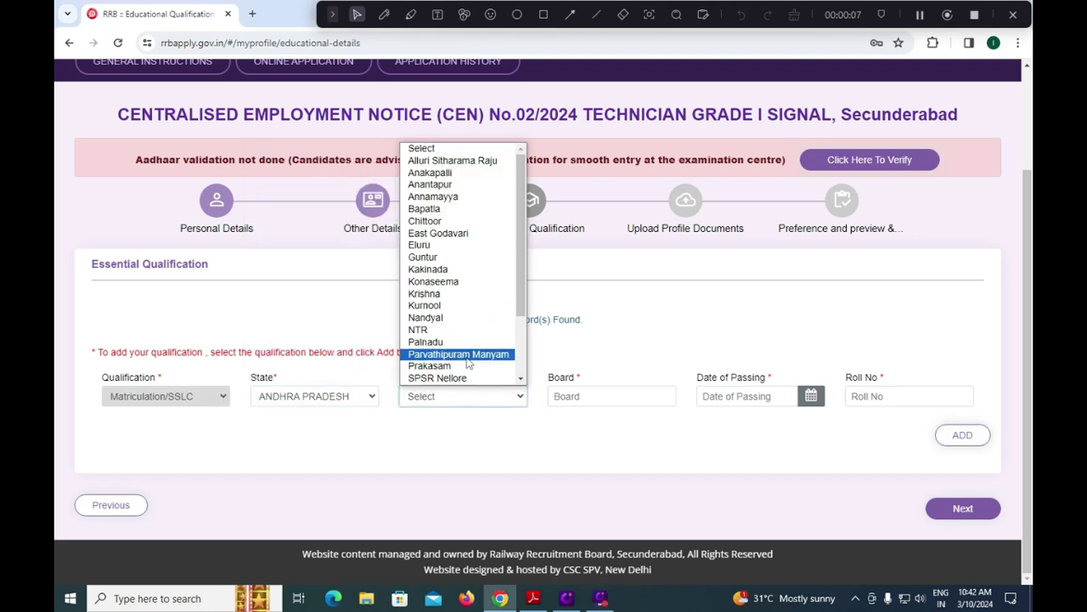
{"action": "scroll", "coordinate": [459, 344], "scroll_direction": "down", "scroll_amount": 2}
{"action": "left_click", "coordinate": [581, 394]}
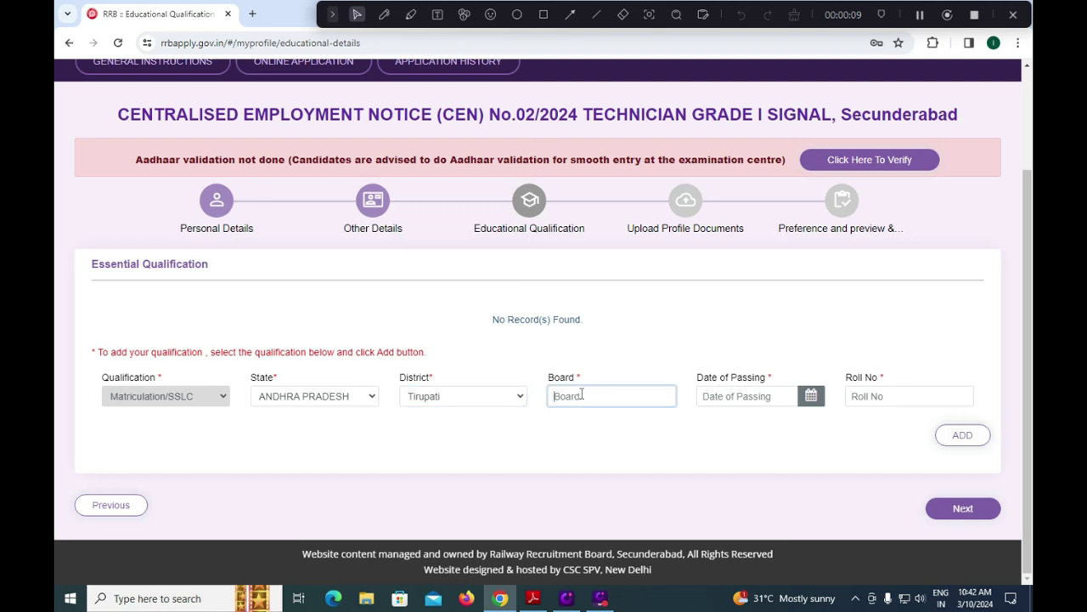
{"action": "type", "text": "d"}
{"action": "key", "text": "BackSpace"}
{"action": "key", "text": "BackSpace"}
{"action": "type", "text": "CBSE"}
Set date of passing 5 February 2015, enter the roll number, and add the record.
{"action": "left_click", "coordinate": [811, 397]}
{"action": "left_click", "coordinate": [787, 217]}
{"action": "left_click", "coordinate": [787, 217]}
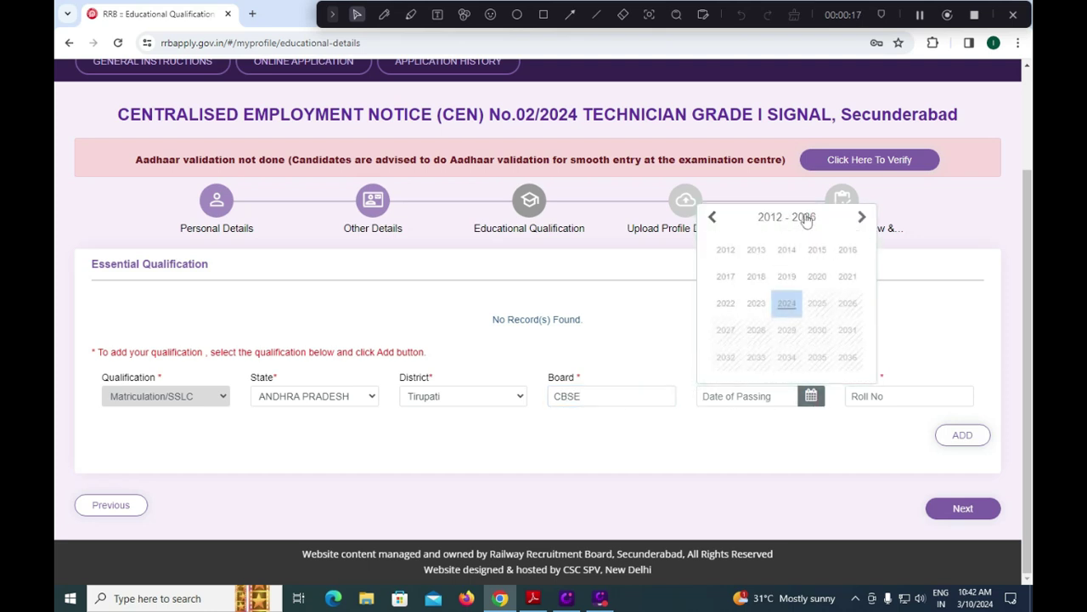
{"action": "left_click", "coordinate": [821, 243]}
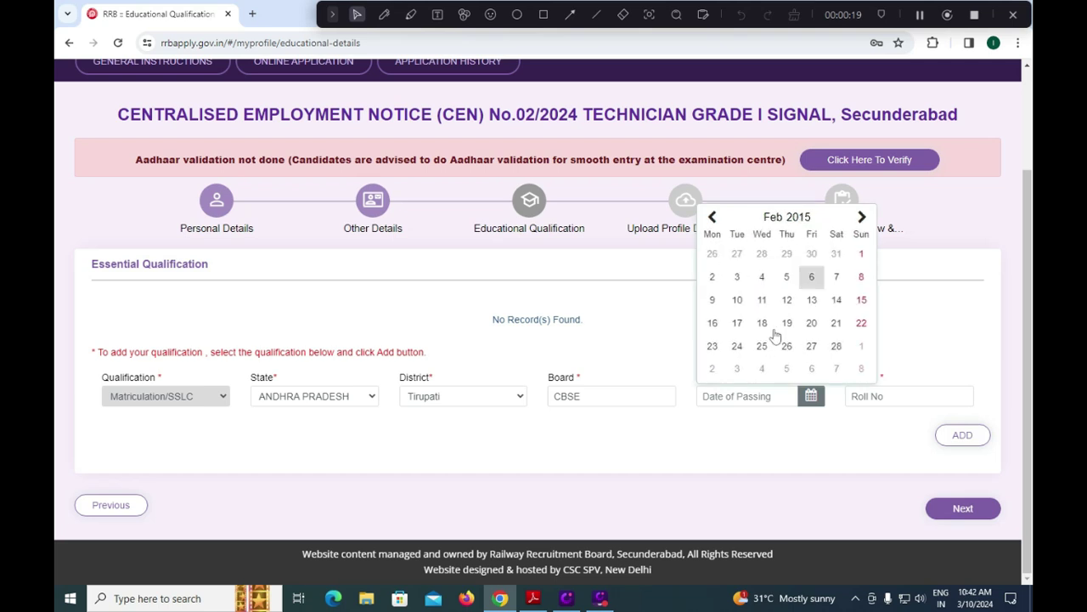
{"action": "left_click", "coordinate": [770, 219]}
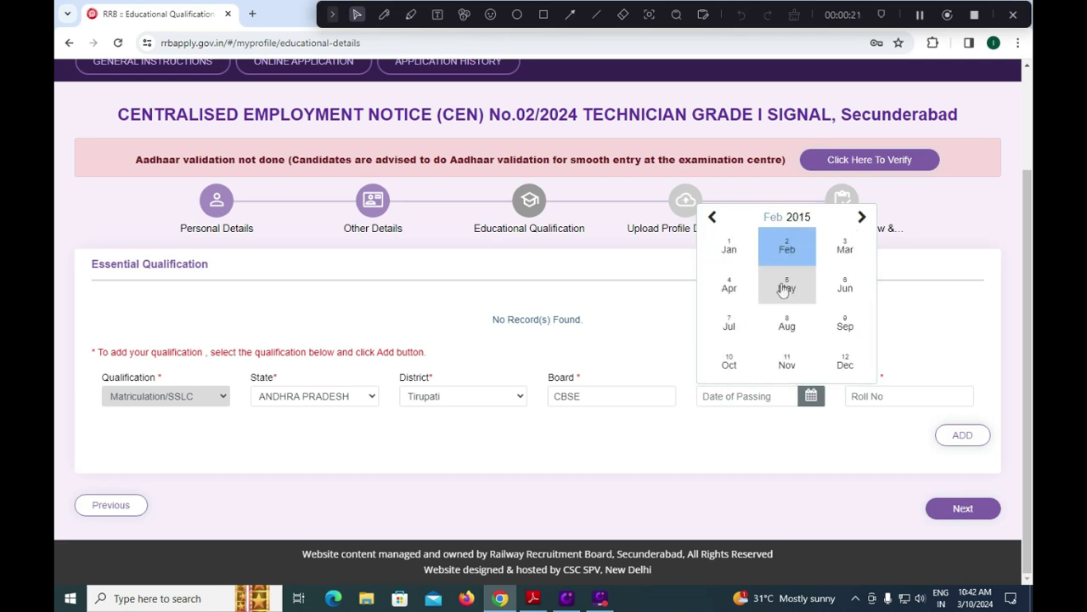
{"action": "left_click", "coordinate": [785, 248]}
{"action": "left_click", "coordinate": [786, 277]}
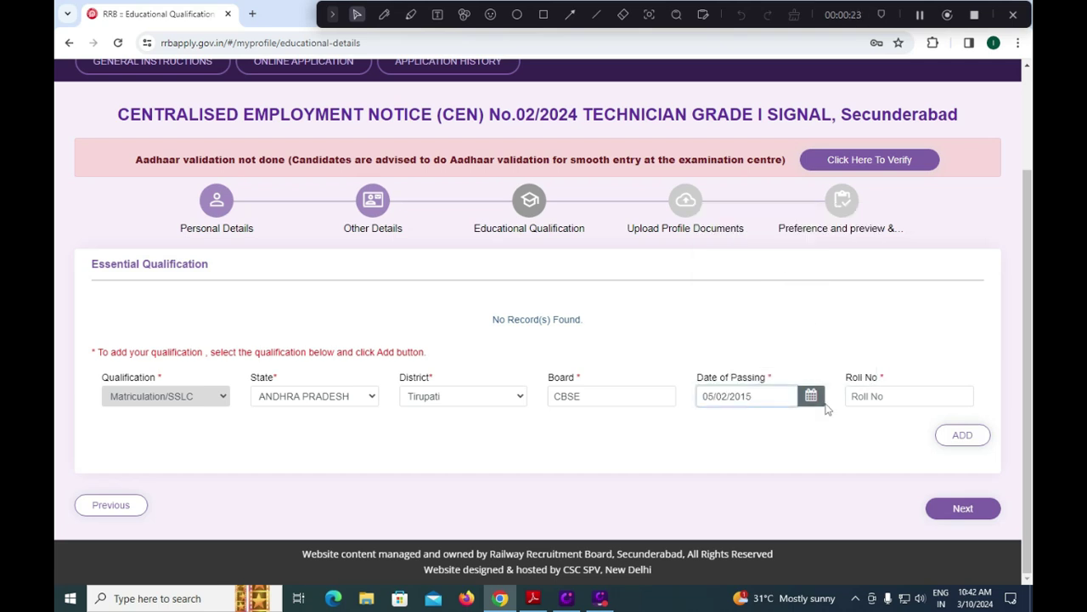
{"action": "left_click", "coordinate": [868, 397]}
{"action": "type", "text": "123"}
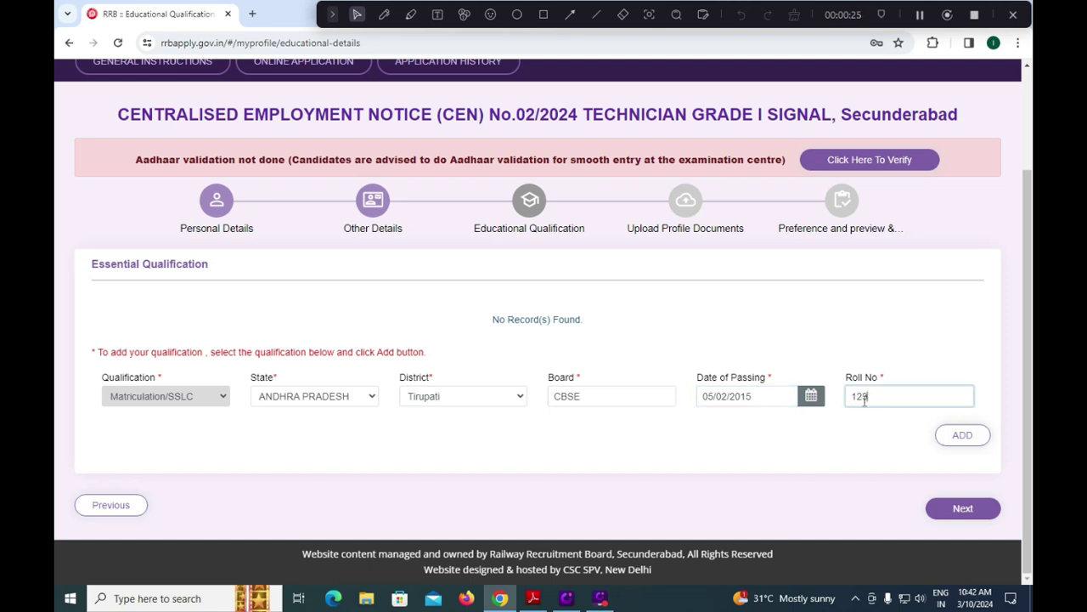
{"action": "type", "text": "456"}
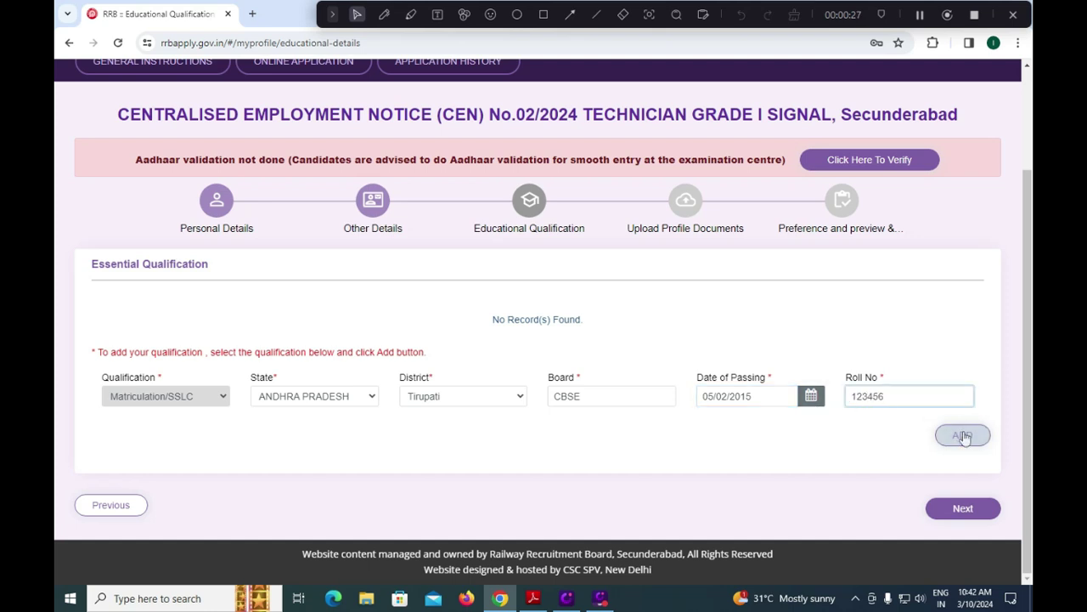
{"action": "left_click", "coordinate": [961, 437]}
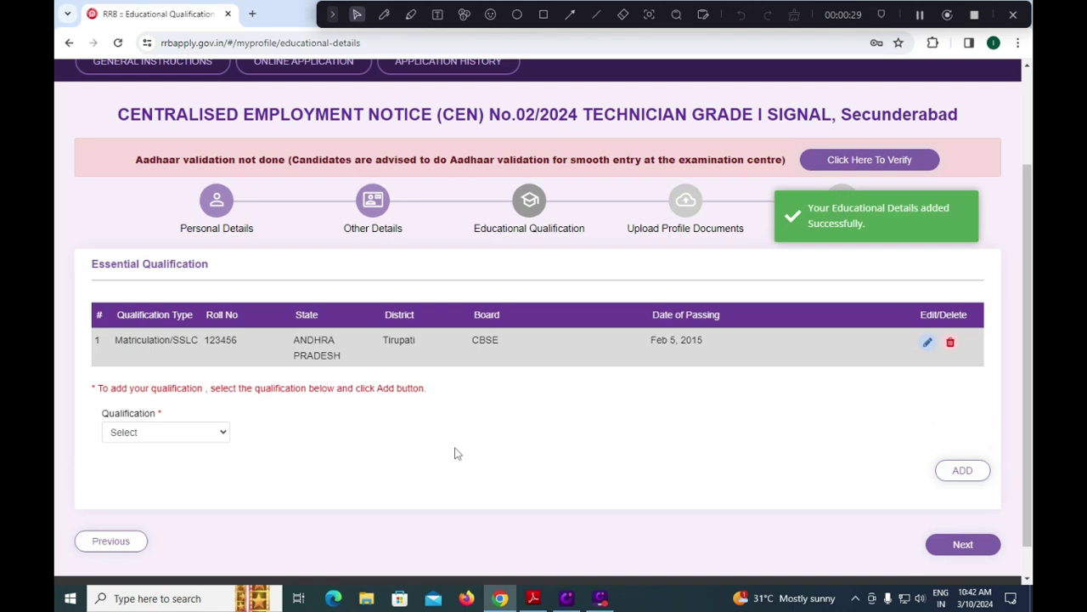
Choose Degree in Engineering as the next qualification.
{"action": "left_click", "coordinate": [198, 435]}
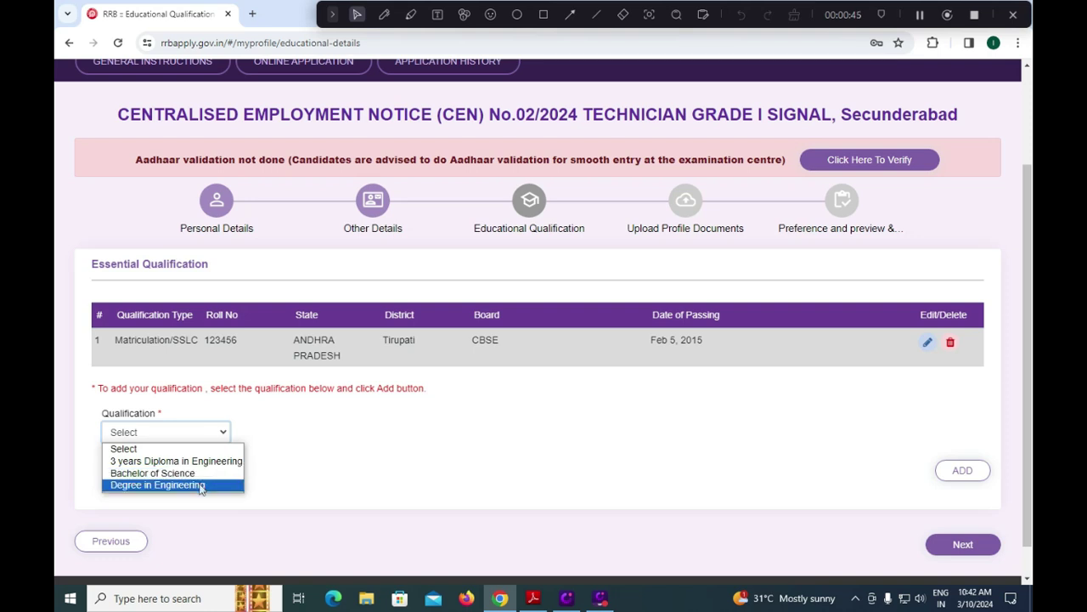
{"action": "left_click", "coordinate": [200, 486]}
{"action": "left_click", "coordinate": [323, 435]}
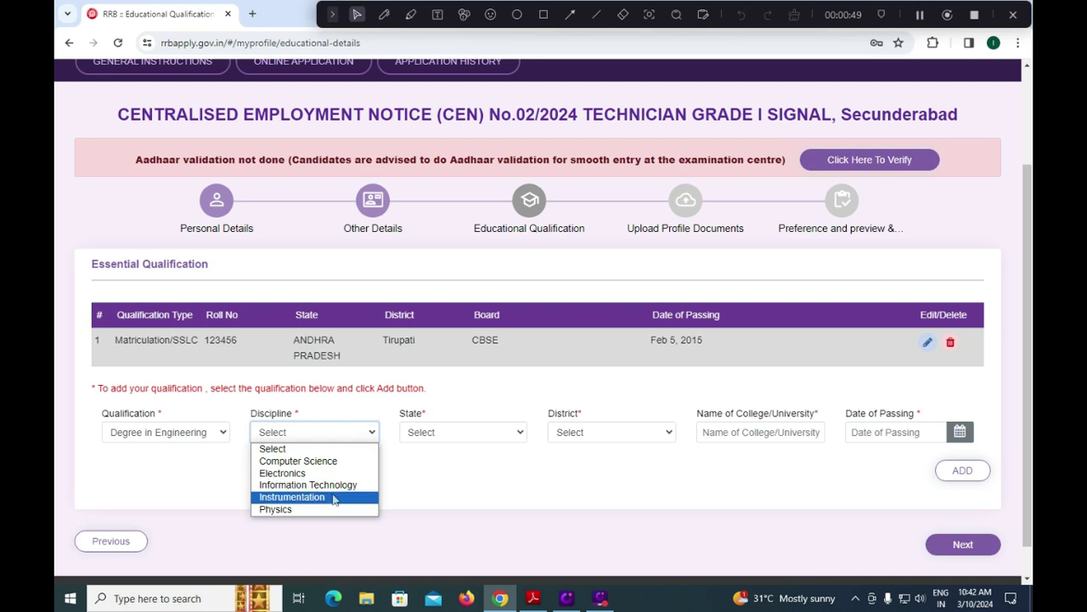
Set the degree's discipline to Computer Science, state ANDHRA PRADESH, district Tirupati.
{"action": "left_click", "coordinate": [327, 462]}
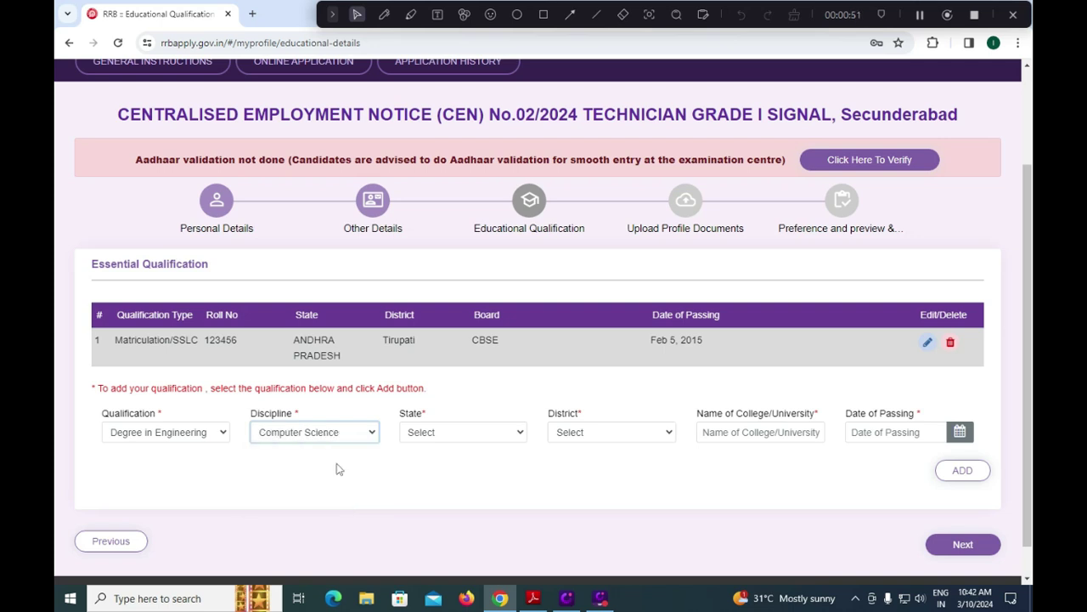
{"action": "left_click", "coordinate": [469, 432]}
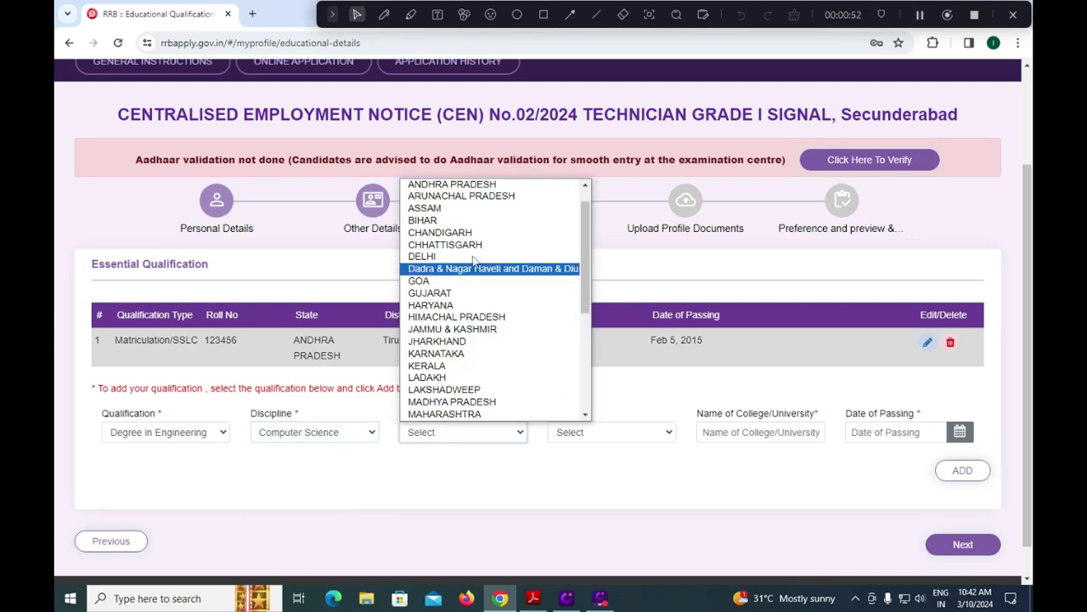
{"action": "left_click", "coordinate": [478, 184]}
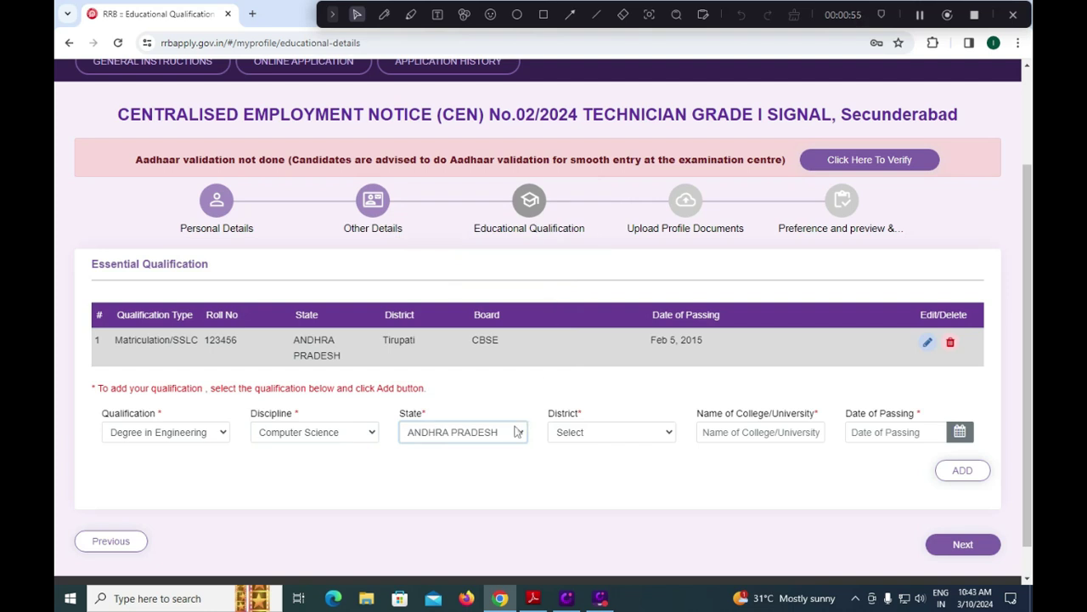
{"action": "left_click", "coordinate": [586, 435]}
{"action": "scroll", "coordinate": [592, 365], "scroll_direction": "down", "scroll_amount": 2}
{"action": "left_click", "coordinate": [589, 367]}
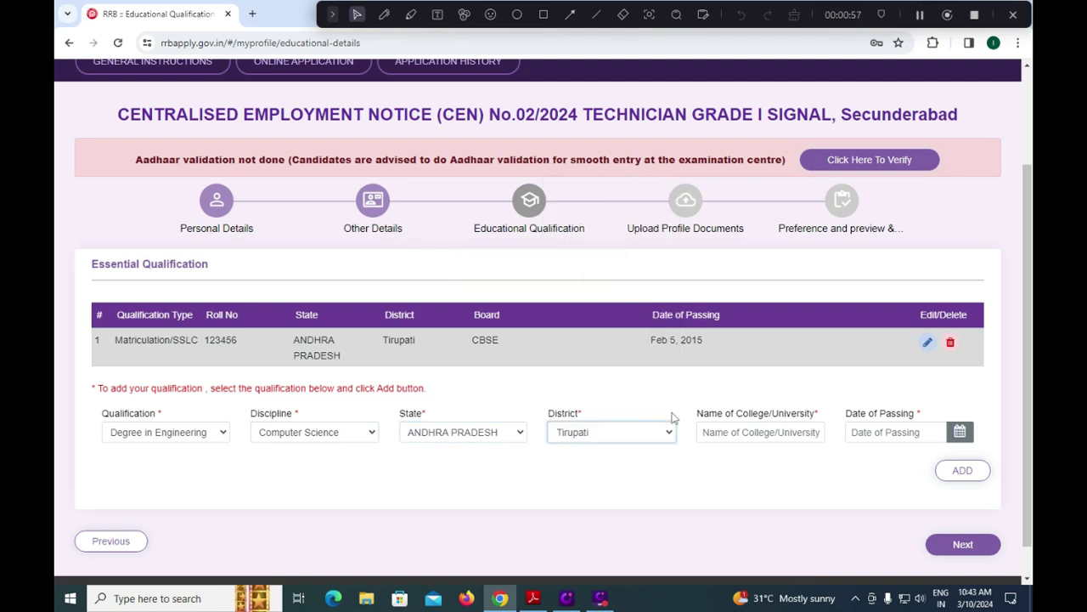
{"action": "left_click", "coordinate": [734, 431]}
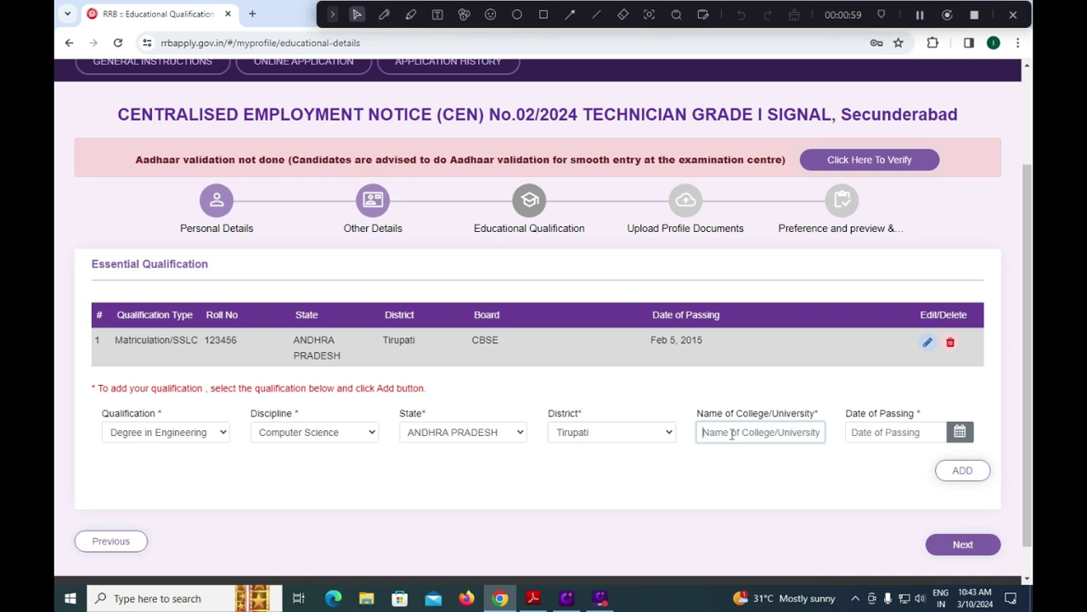
Set the degree's date of passing to 12 January 2022.
{"action": "left_click", "coordinate": [959, 433]}
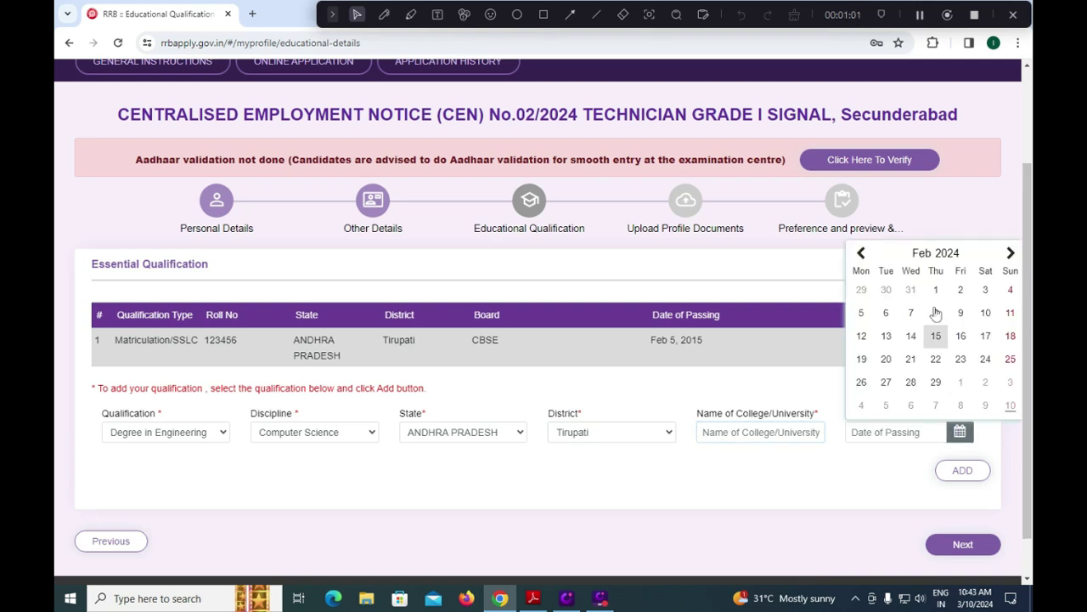
{"action": "left_click", "coordinate": [935, 252]}
{"action": "left_click", "coordinate": [939, 253]}
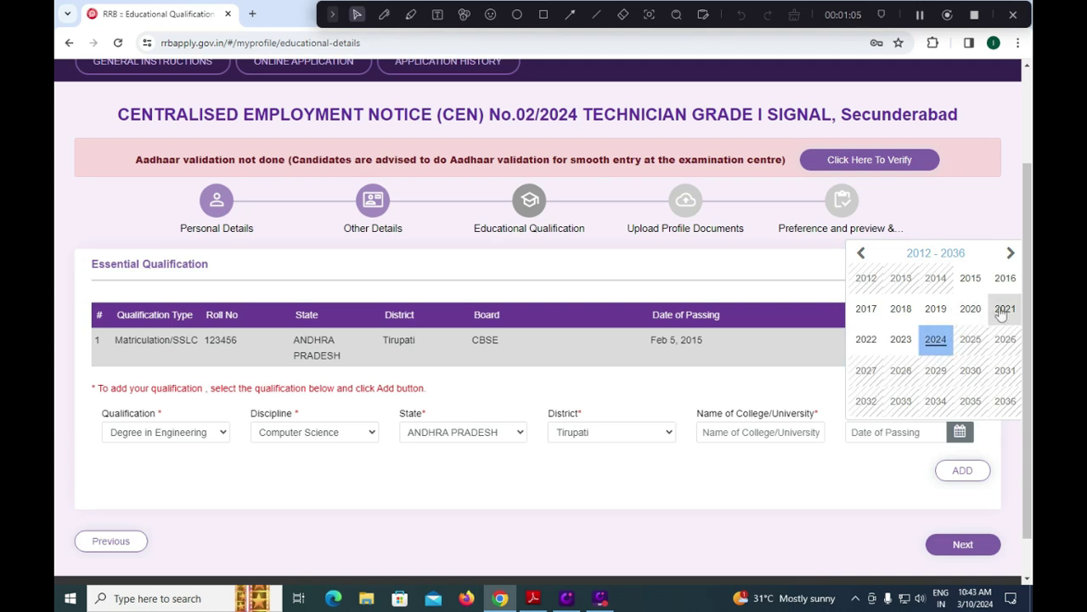
{"action": "left_click", "coordinate": [866, 339]}
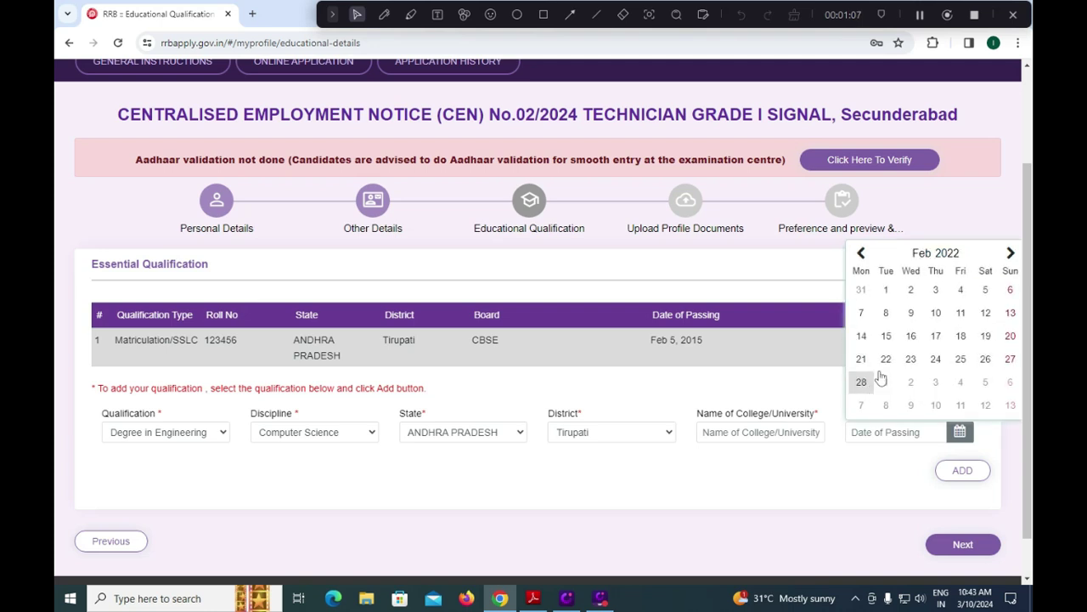
{"action": "left_click", "coordinate": [933, 255]}
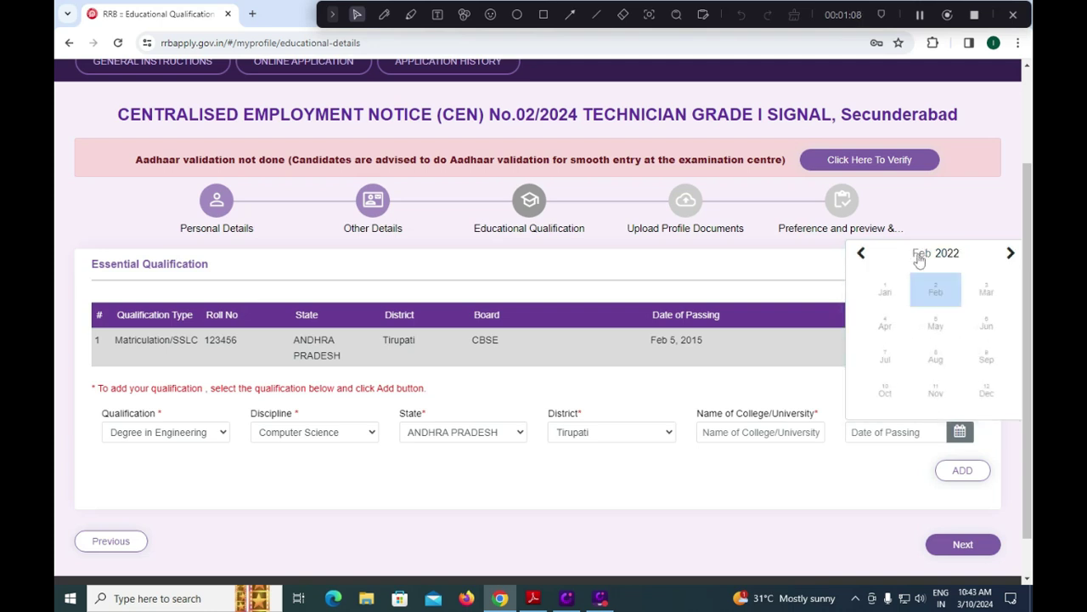
{"action": "left_click", "coordinate": [886, 289]}
{"action": "left_click", "coordinate": [909, 338]}
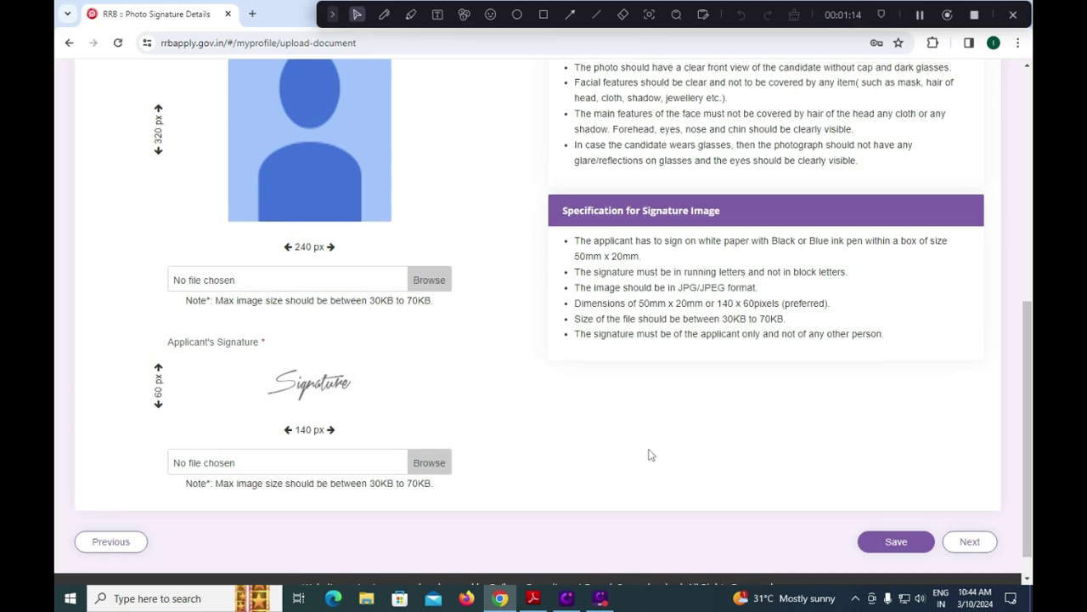
Scroll through the photo and signature size specifications on the upload page.
{"action": "scroll", "coordinate": [650, 454], "scroll_direction": "up", "scroll_amount": 3}
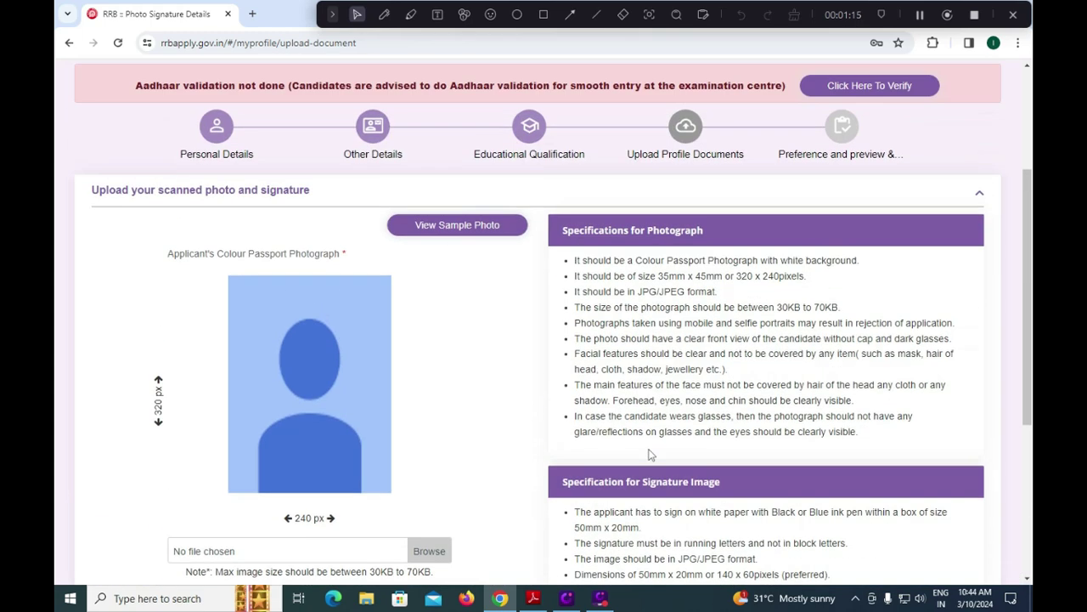
{"action": "scroll", "coordinate": [524, 444], "scroll_direction": "down", "scroll_amount": 5}
{"action": "scroll", "coordinate": [523, 444], "scroll_direction": "up", "scroll_amount": 3}
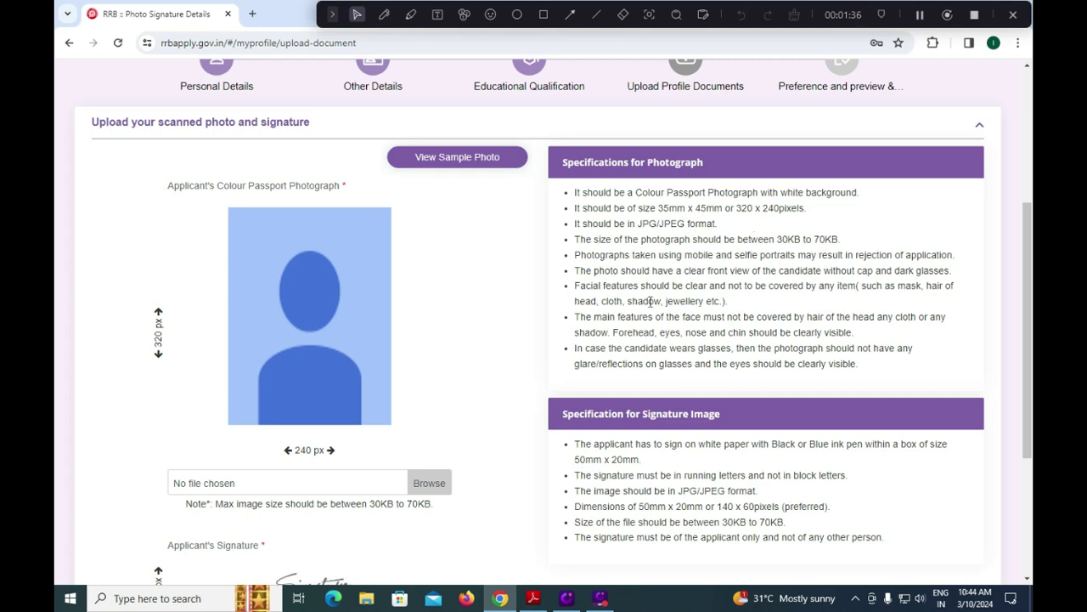
{"action": "scroll", "coordinate": [649, 311], "scroll_direction": "down", "scroll_amount": 2}
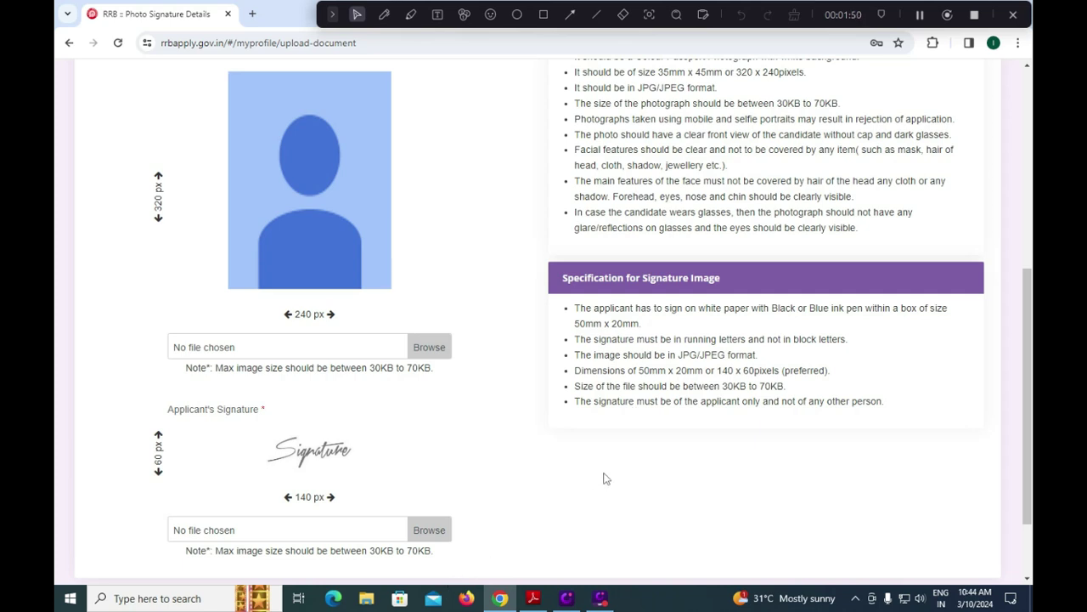
{"action": "scroll", "coordinate": [606, 478], "scroll_direction": "down", "scroll_amount": 2}
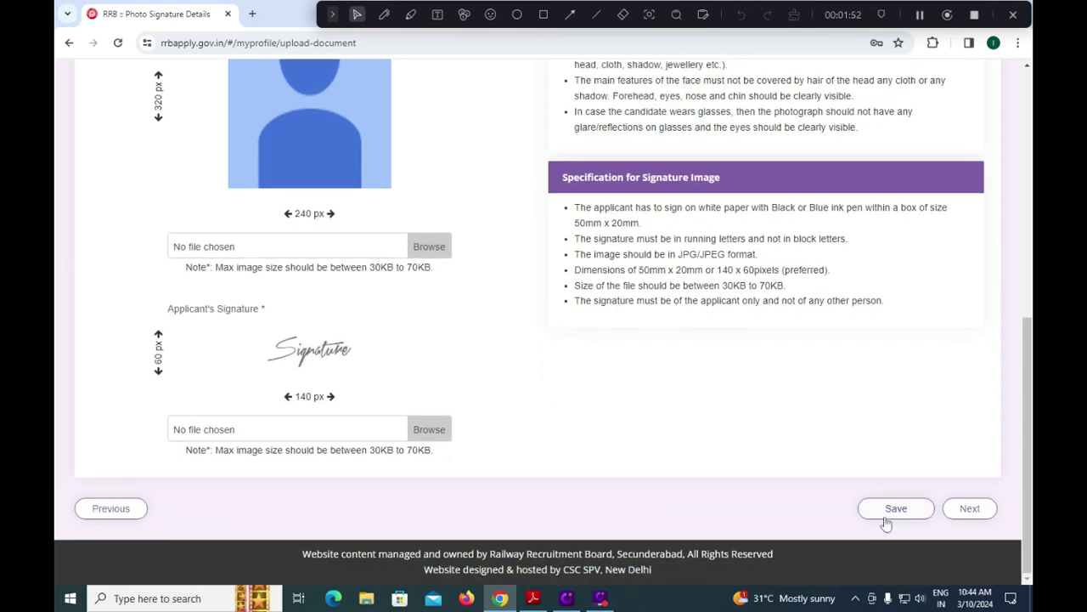
{"action": "scroll", "coordinate": [814, 499], "scroll_direction": "up", "scroll_amount": 3}
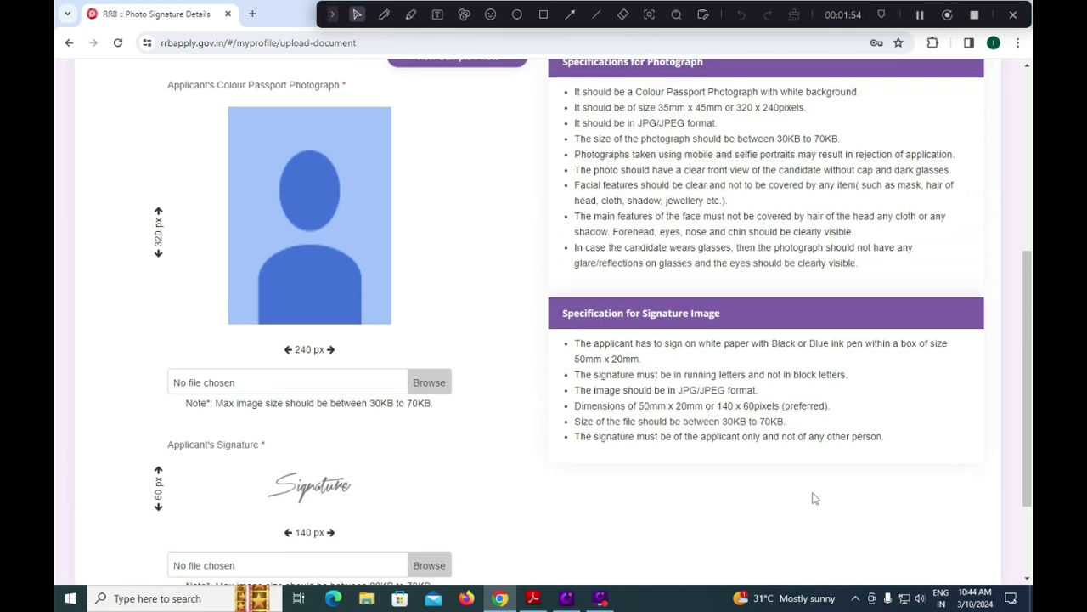
{"action": "scroll", "coordinate": [720, 488], "scroll_direction": "up", "scroll_amount": 2}
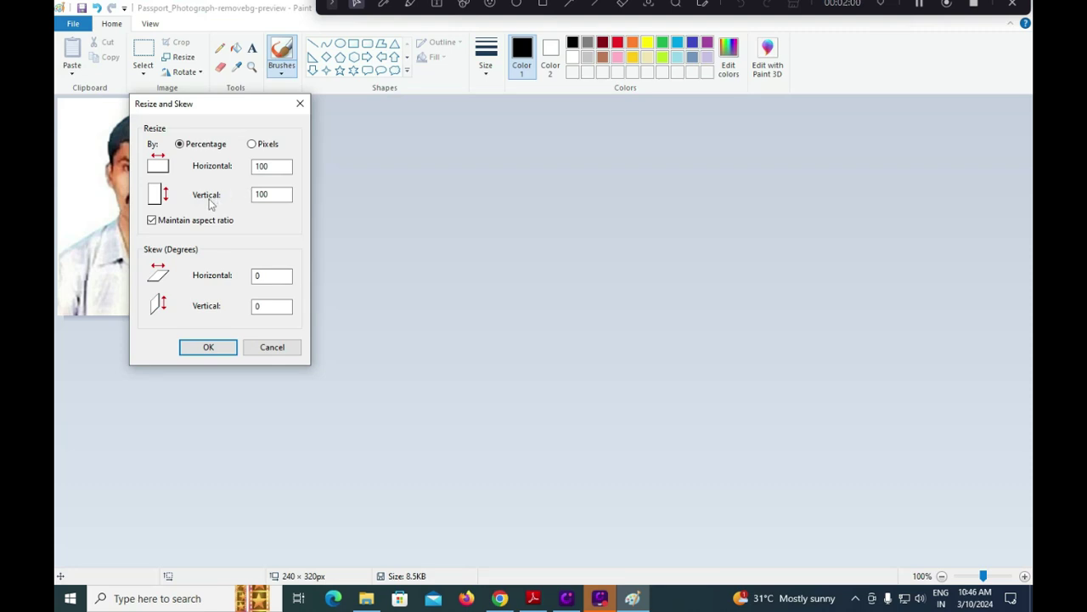
Untick Maintain aspect ratio and switch Resize to pixels, confirming 240 × 320.
{"action": "left_click", "coordinate": [151, 220]}
{"action": "left_click", "coordinate": [251, 145]}
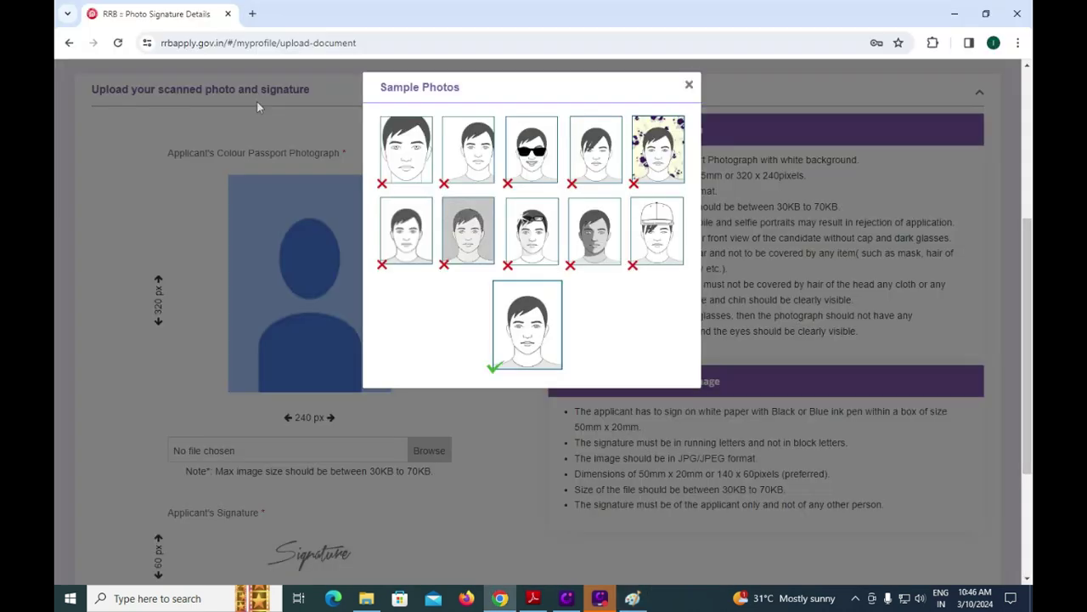
Close and reopen the Sample Photos guide to review accepted and rejected examples.
{"action": "left_click_drag", "start_coordinate": [445, 85], "coordinate": [645, 90]}
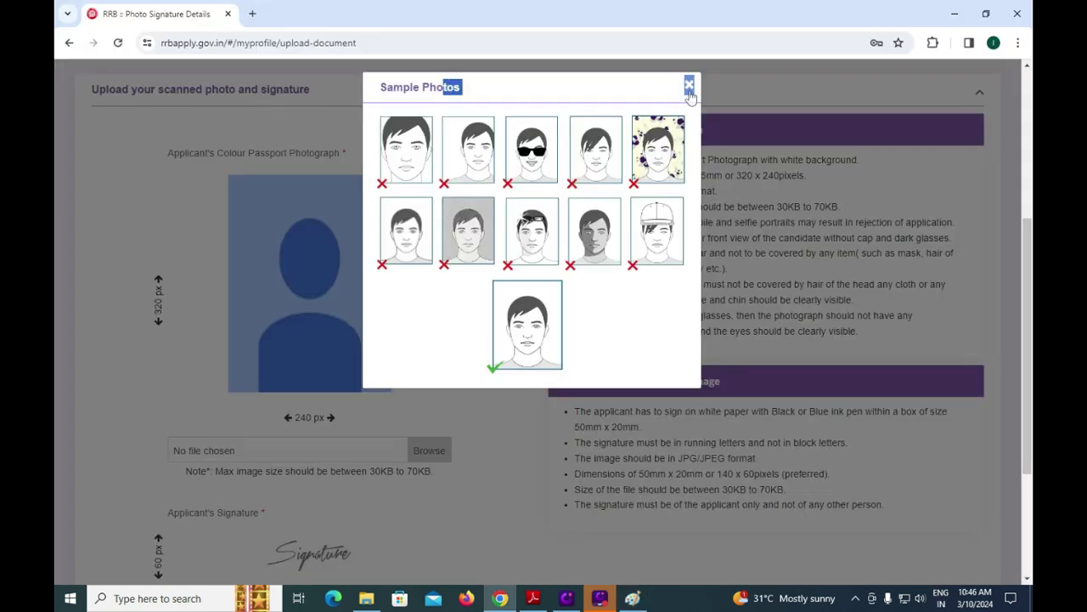
{"action": "left_click", "coordinate": [689, 85]}
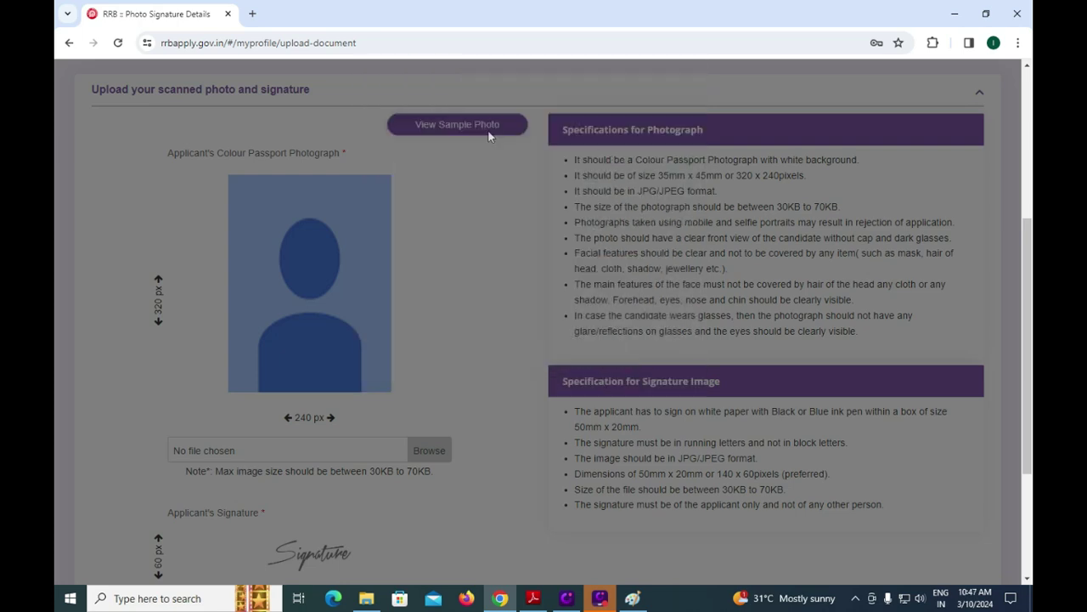
{"action": "left_click", "coordinate": [445, 128]}
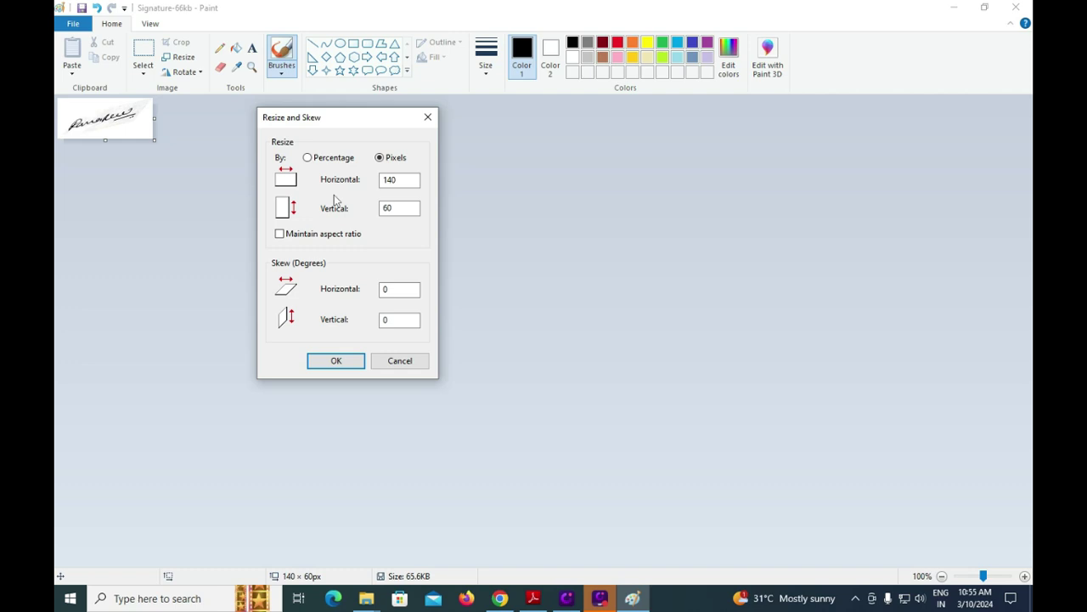
Resize the signature to 140 × 60 pixels with aspect ratio unlocked.
{"action": "left_click", "coordinate": [293, 238]}
{"action": "left_click", "coordinate": [401, 208]}
{"action": "left_click", "coordinate": [336, 360]}
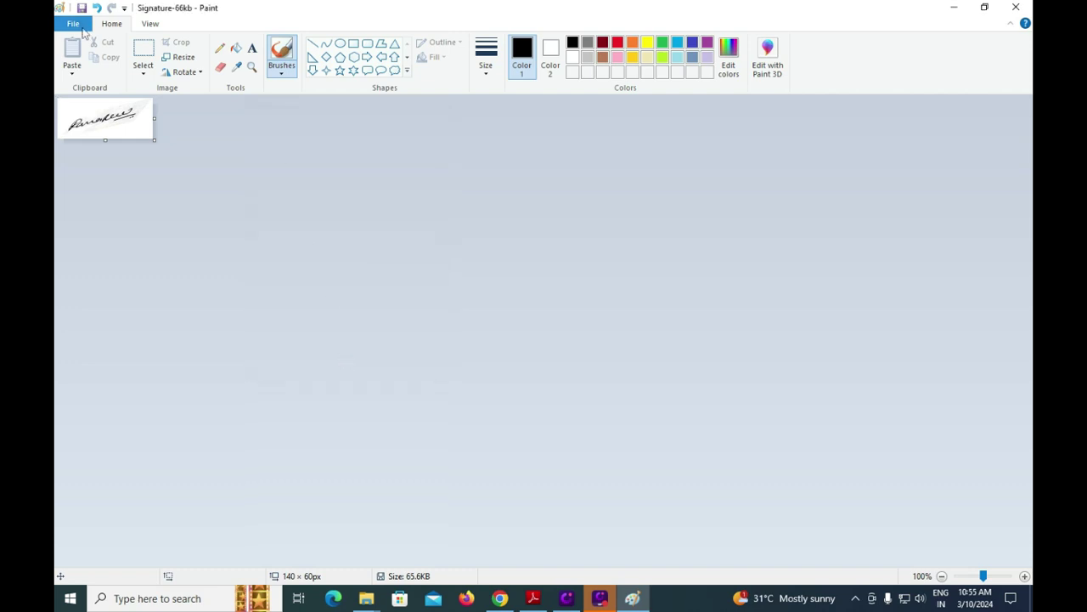
Save the signature as a JPEG picture.
{"action": "left_click", "coordinate": [83, 28]}
{"action": "mouse_move", "coordinate": [174, 139]}
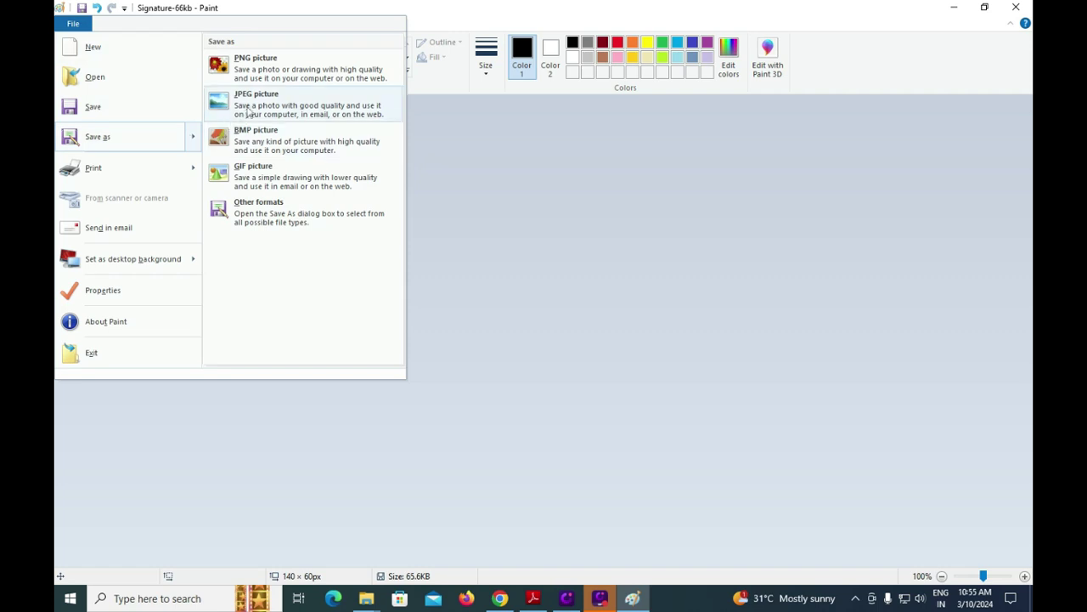
{"action": "left_click", "coordinate": [255, 109]}
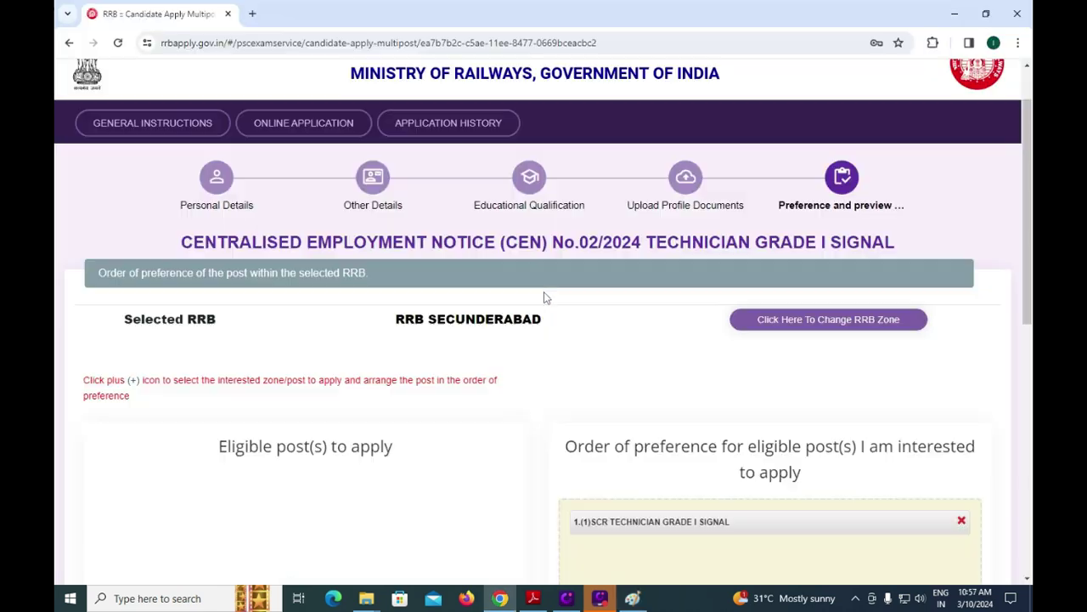
{"action": "scroll", "coordinate": [473, 379], "scroll_direction": "down", "scroll_amount": 5}
{"action": "scroll", "coordinate": [473, 379], "scroll_direction": "up", "scroll_amount": 4}
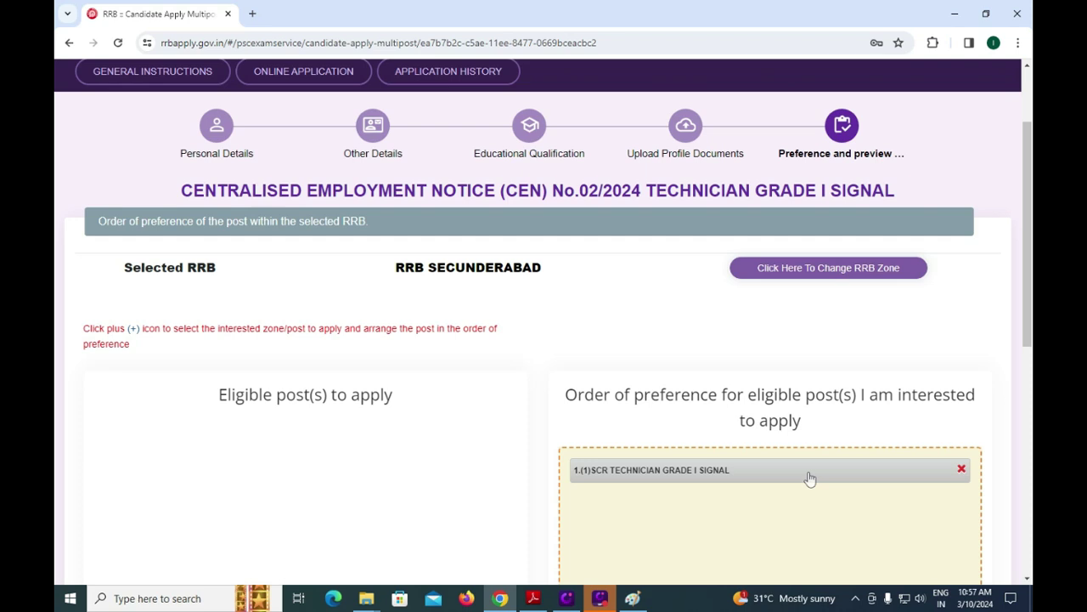
{"action": "scroll", "coordinate": [809, 478], "scroll_direction": "down", "scroll_amount": 1}
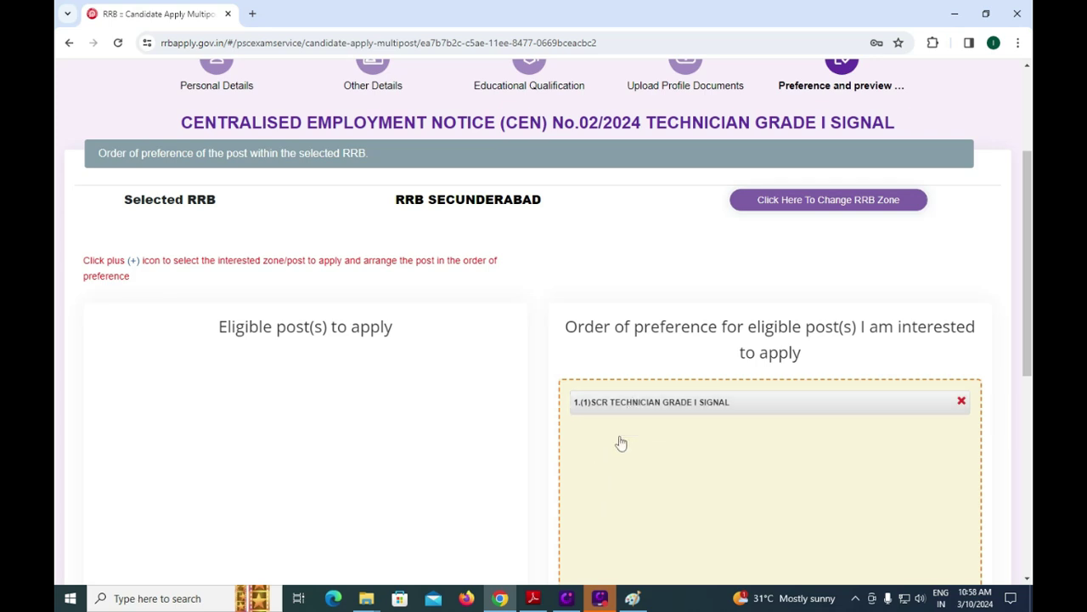
{"action": "scroll", "coordinate": [620, 437], "scroll_direction": "down", "scroll_amount": 2}
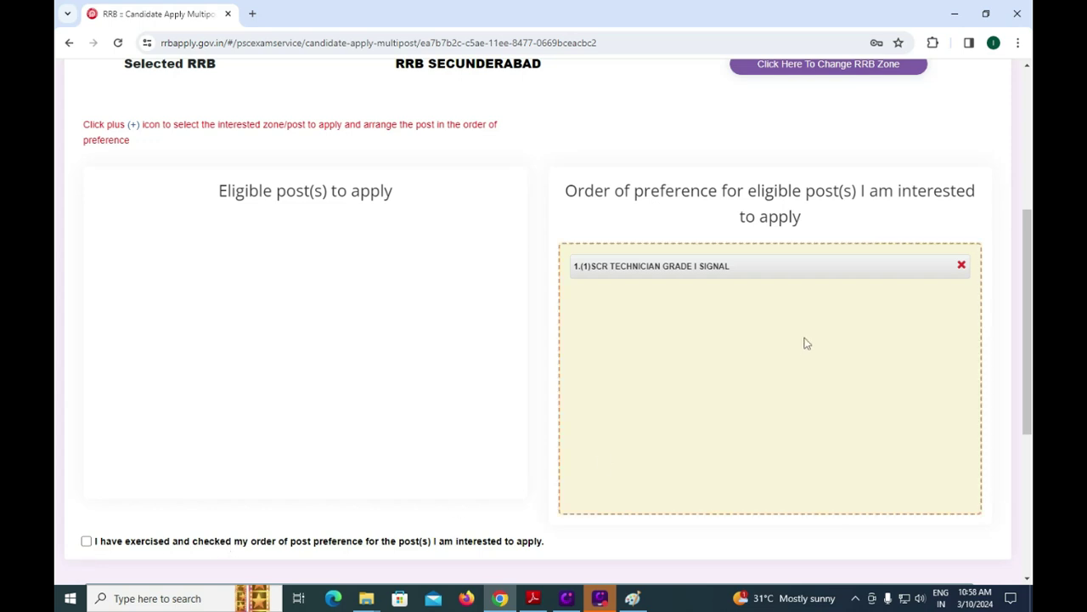
Confirm the order of the post preferences.
{"action": "left_click", "coordinate": [86, 542]}
{"action": "scroll", "coordinate": [308, 529], "scroll_direction": "down", "scroll_amount": 2}
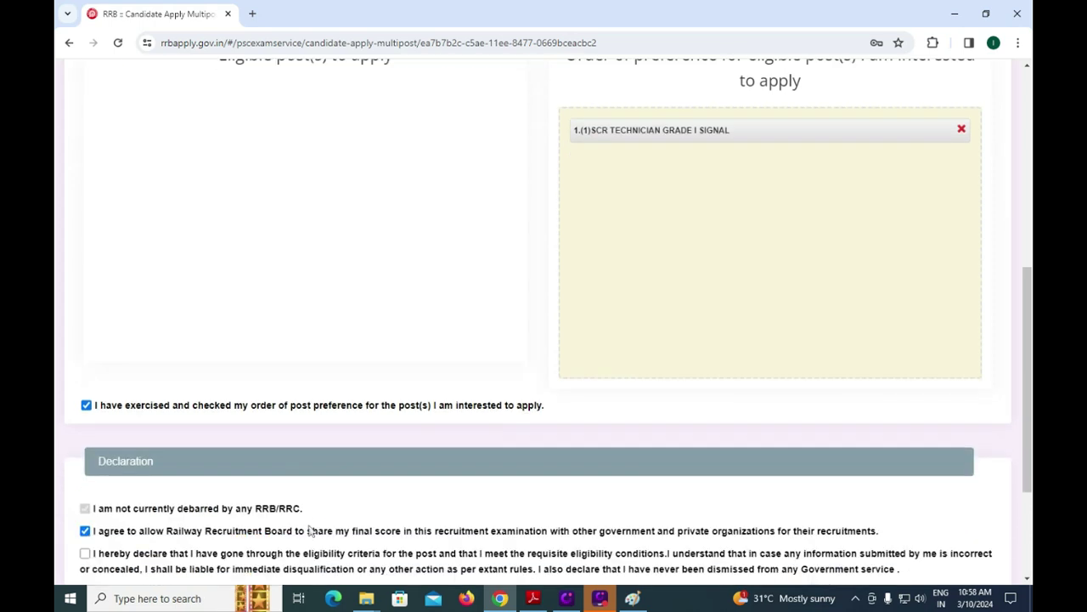
{"action": "scroll", "coordinate": [289, 534], "scroll_direction": "down", "scroll_amount": 2}
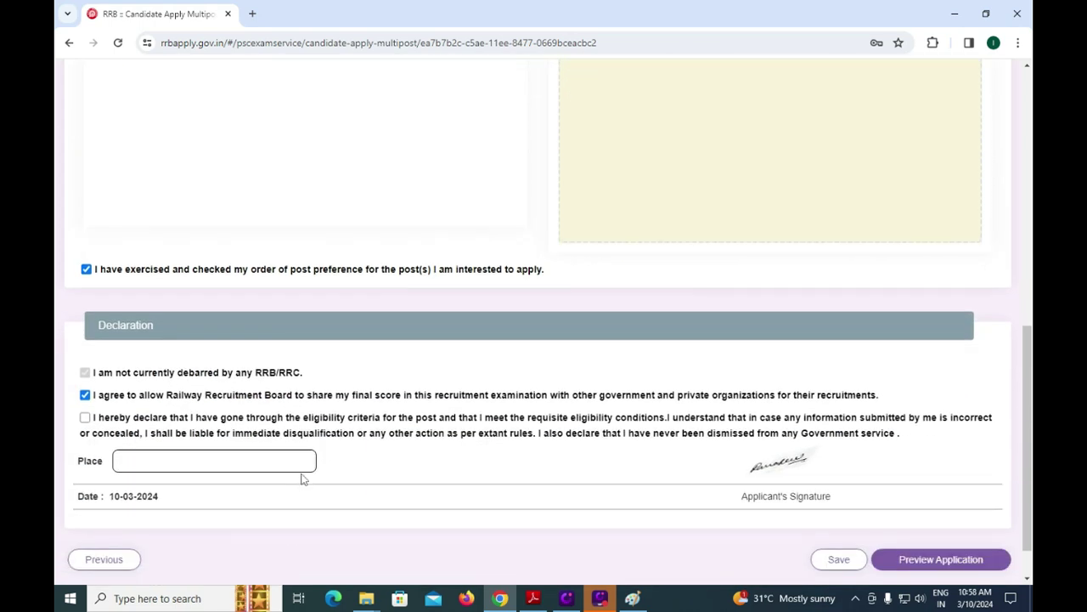
Accept the eligibility declaration with place TIRUPATI, save, and preview the application.
{"action": "left_click", "coordinate": [84, 418]}
{"action": "left_click", "coordinate": [151, 459]}
{"action": "type", "text": "Tiru"}
{"action": "type", "text": "RUPATI"}
{"action": "left_click", "coordinate": [839, 559]}
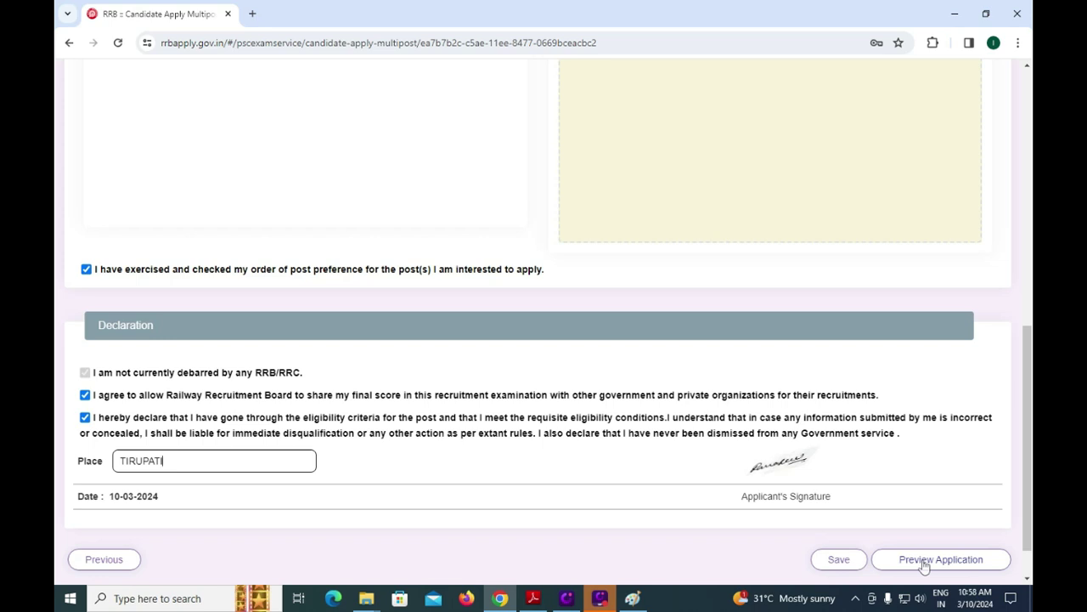
{"action": "left_click", "coordinate": [924, 559]}
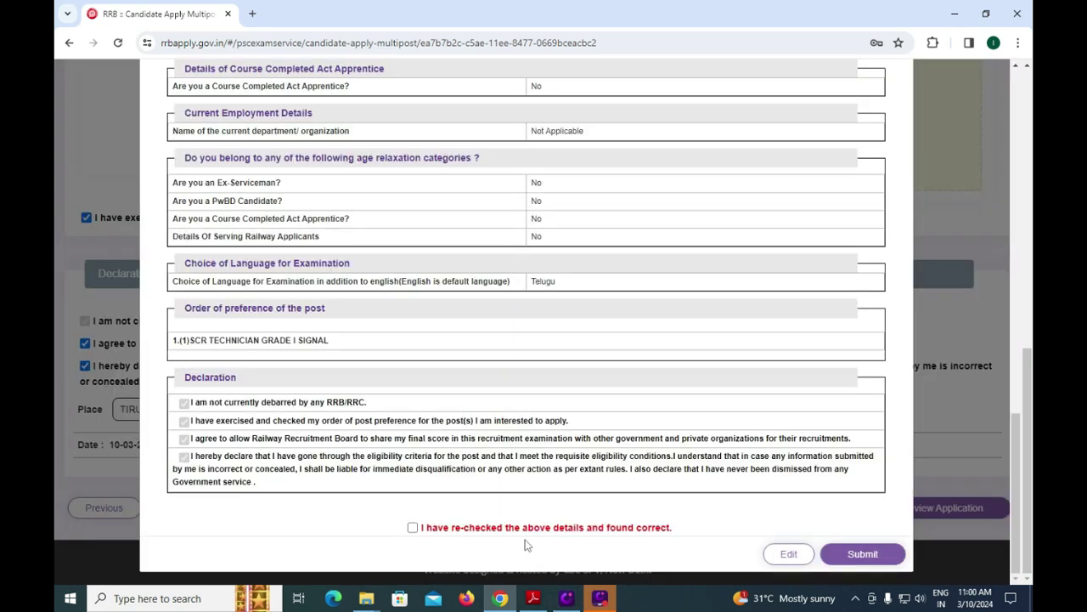
Mark the previewed details as re-checked and submit the application without further corrections.
{"action": "left_click", "coordinate": [413, 530]}
{"action": "left_click", "coordinate": [849, 555]}
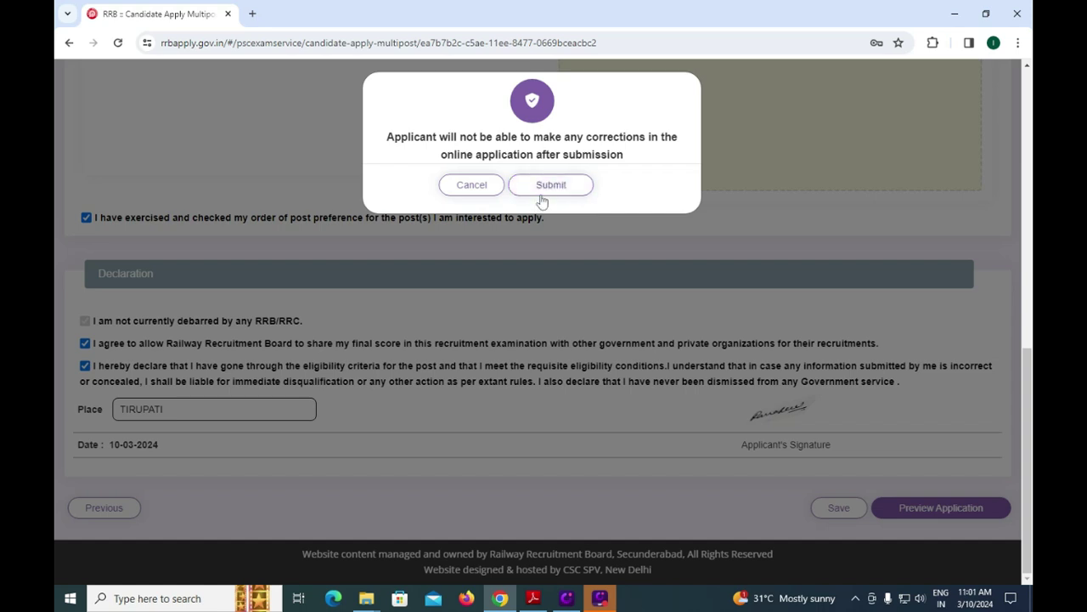
{"action": "left_click", "coordinate": [542, 201]}
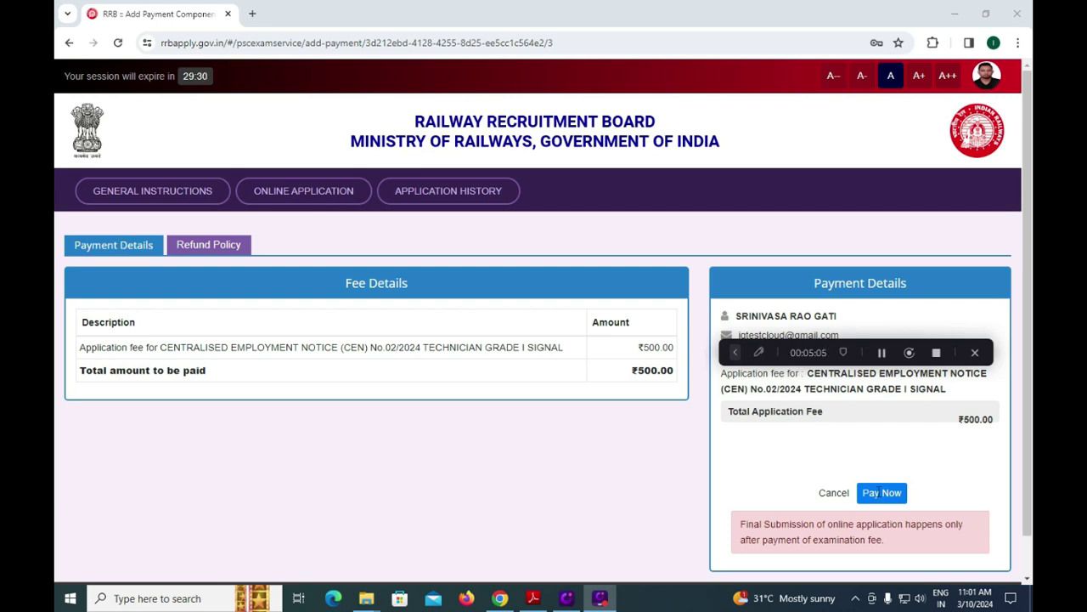
Start the ₹500.00 fee payment, agree to the refund terms, and proceed to SBIePay.
{"action": "left_click", "coordinate": [879, 499]}
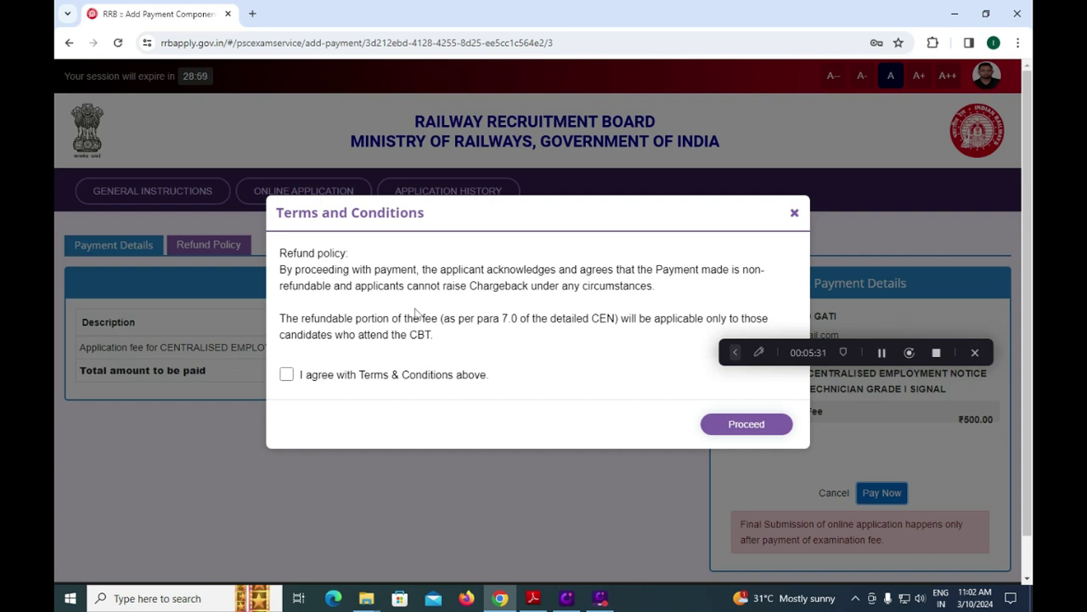
{"action": "left_click", "coordinate": [287, 376]}
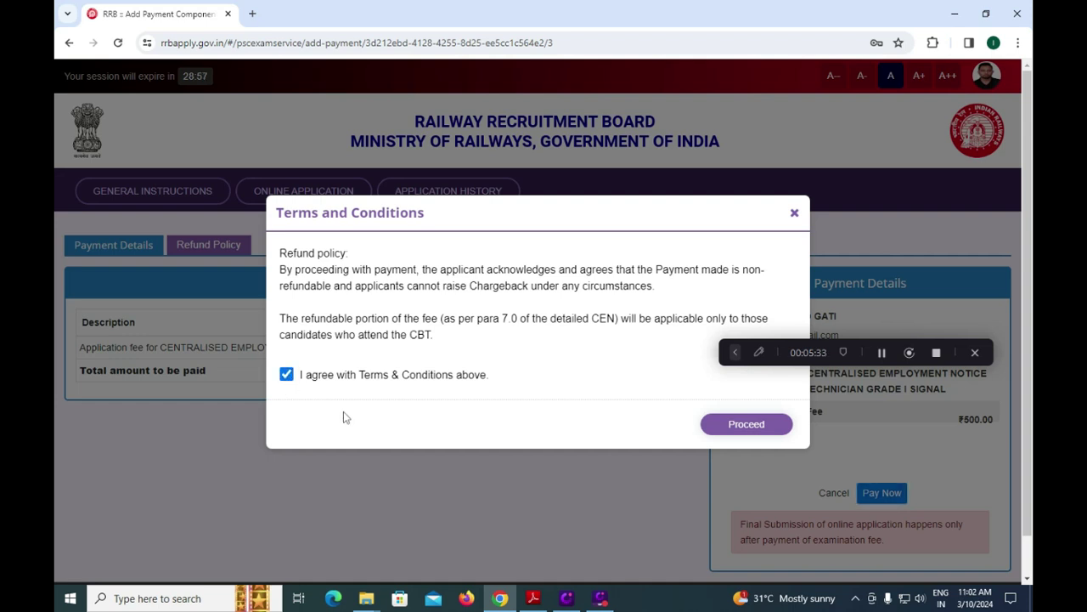
{"action": "left_click", "coordinate": [744, 433]}
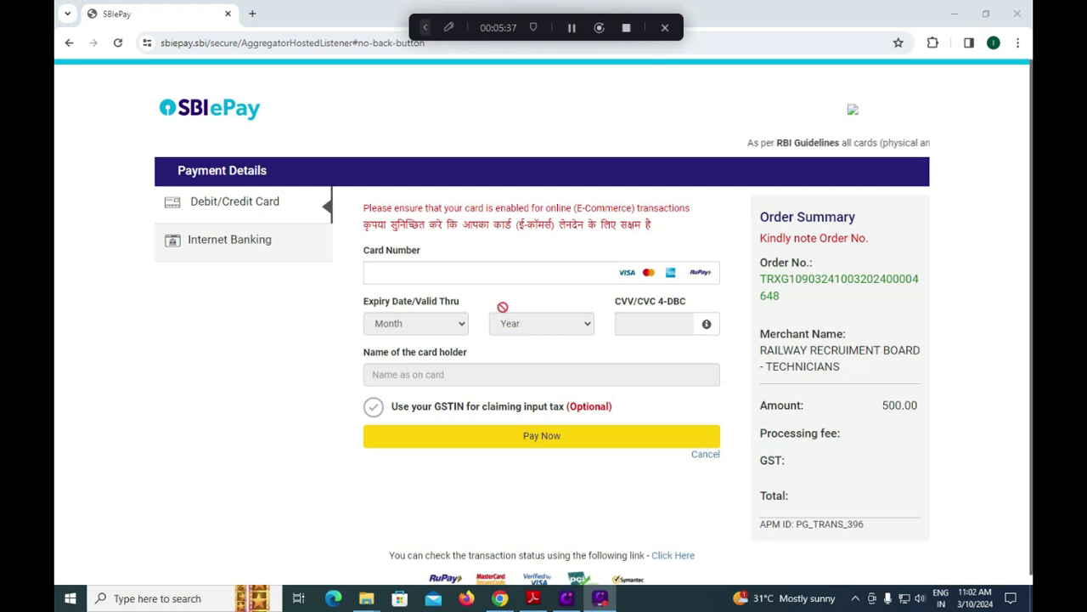